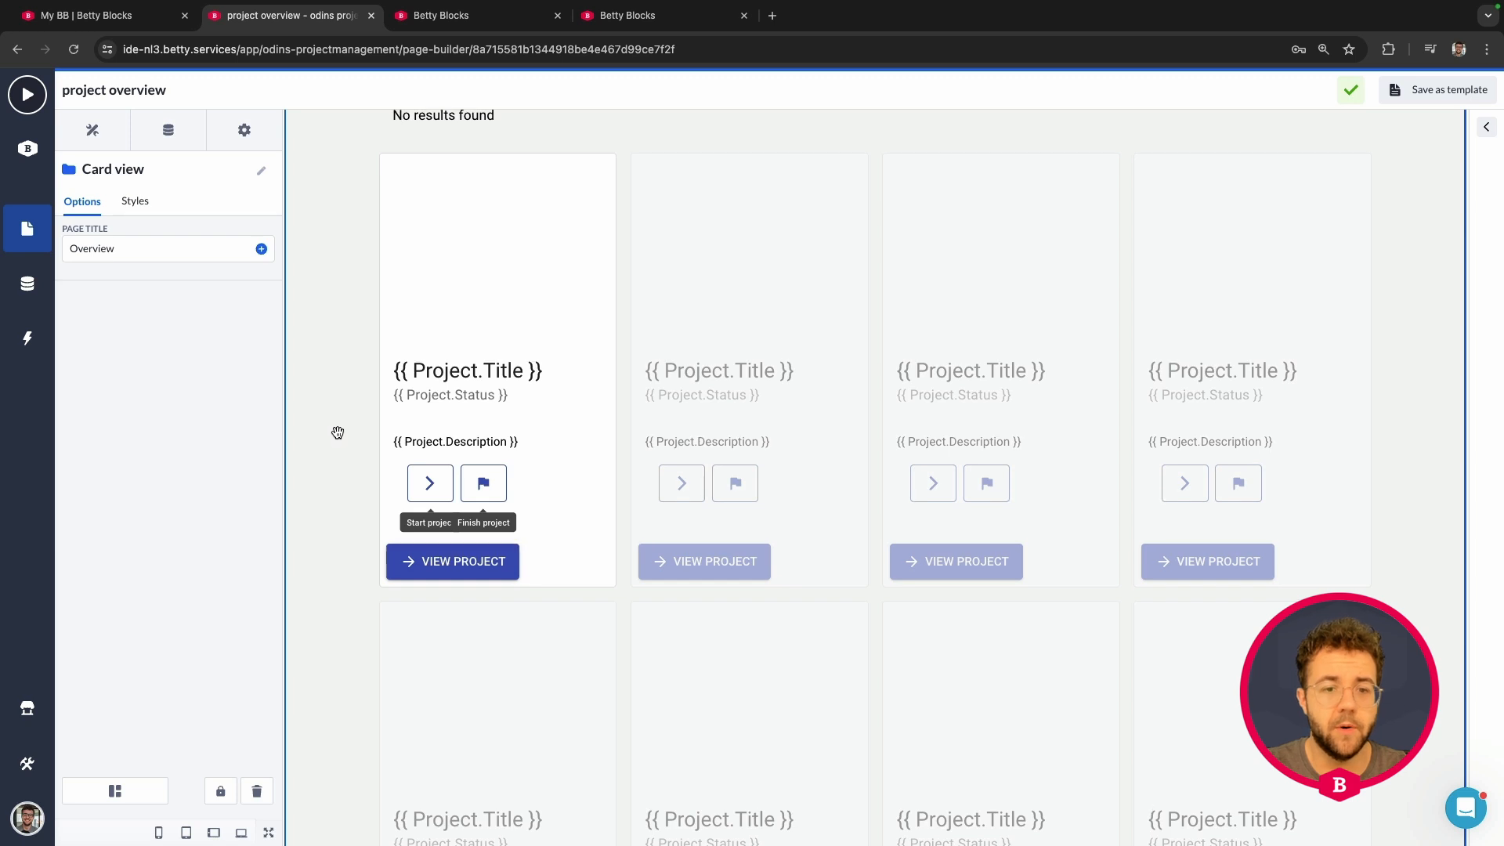
Step: Select the Box holding the Start and Finish buttons and scroll the Components list to the Button components
scroll(358, 289, down, 1)
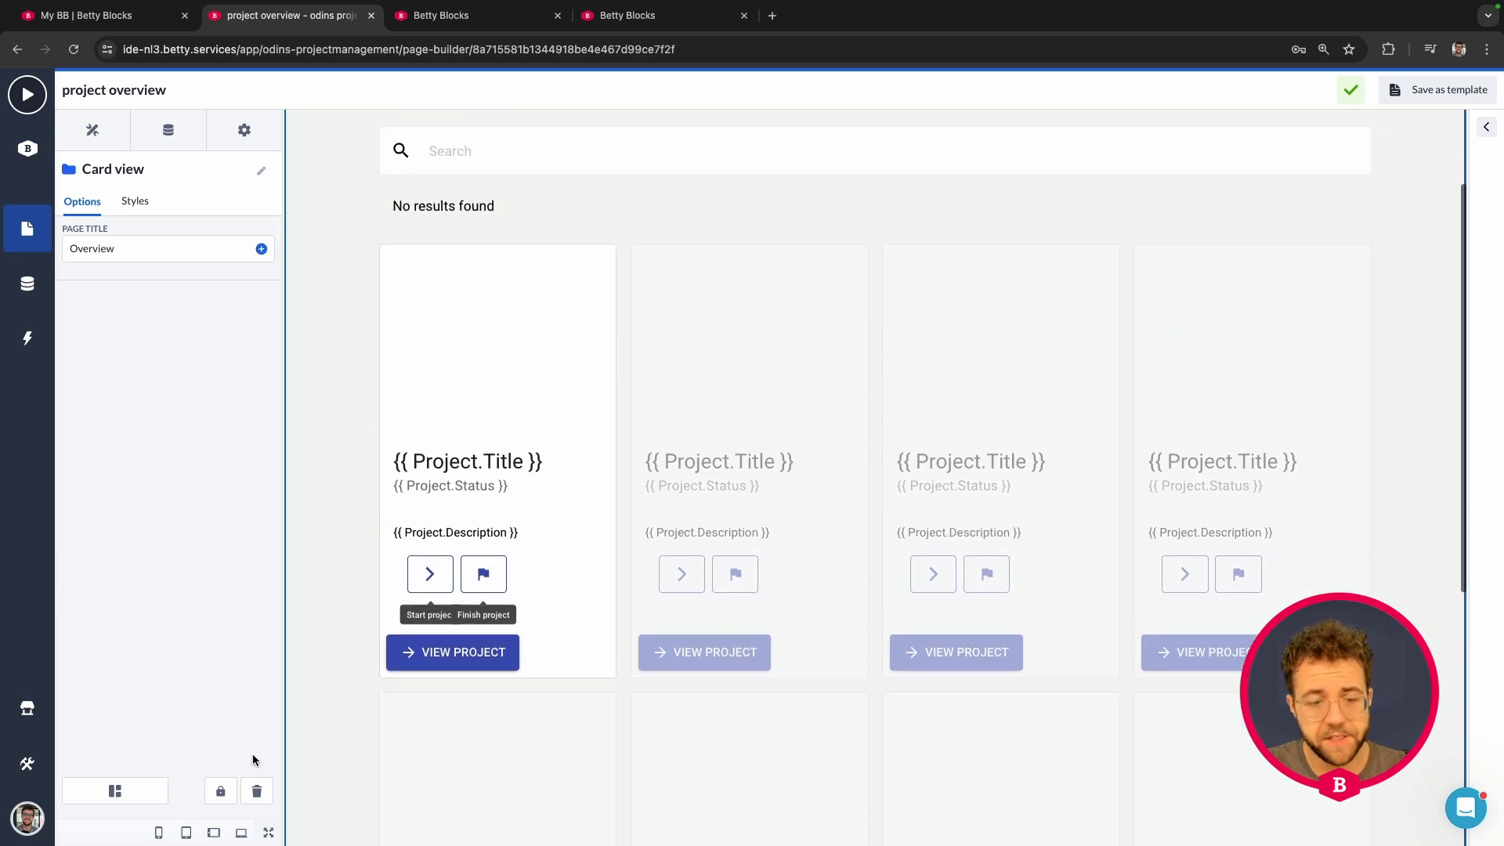
click(220, 790)
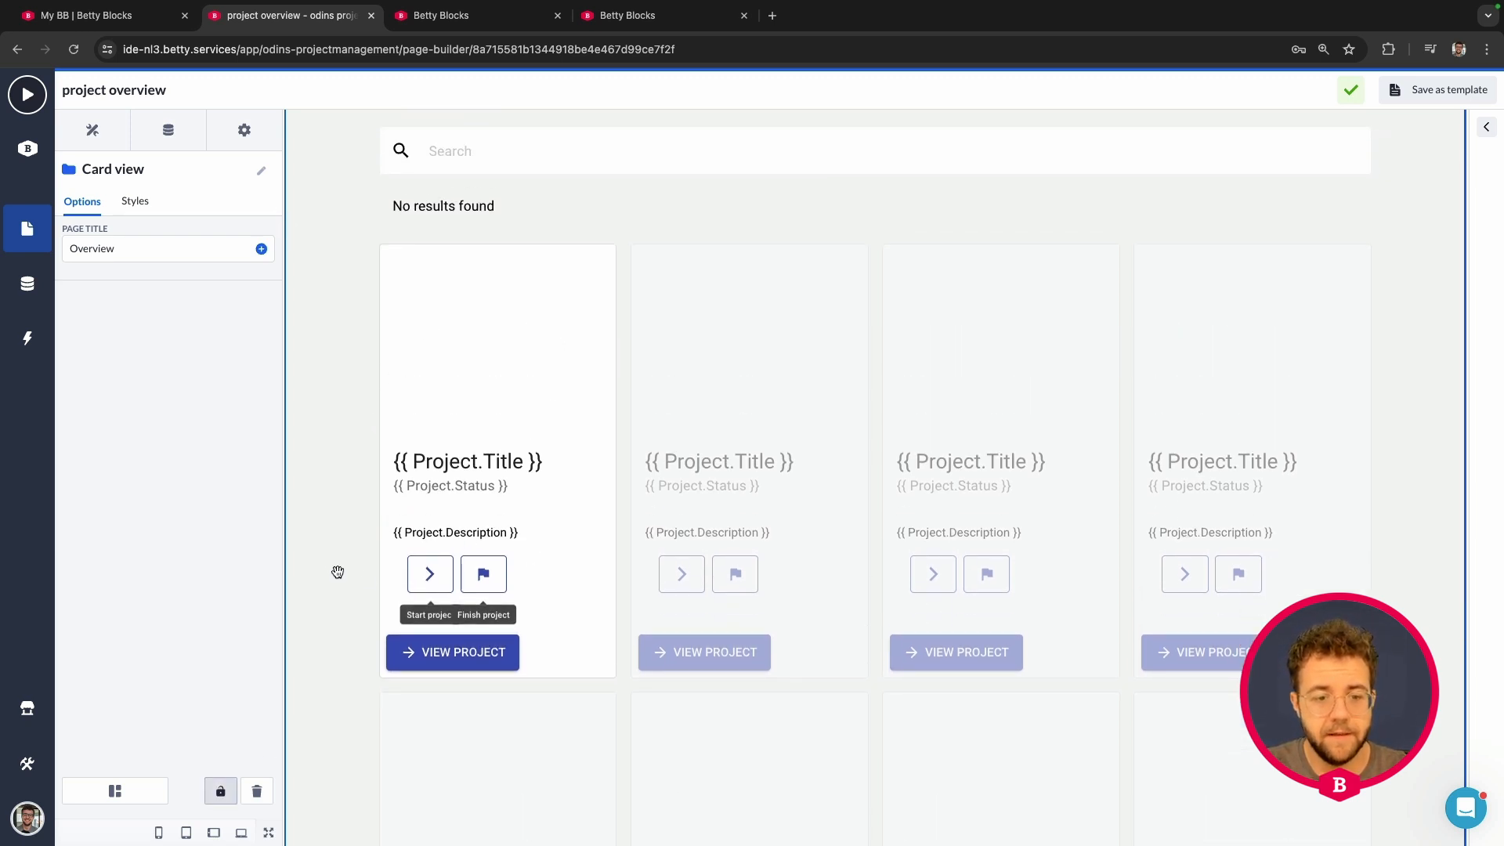
click(369, 561)
click(513, 574)
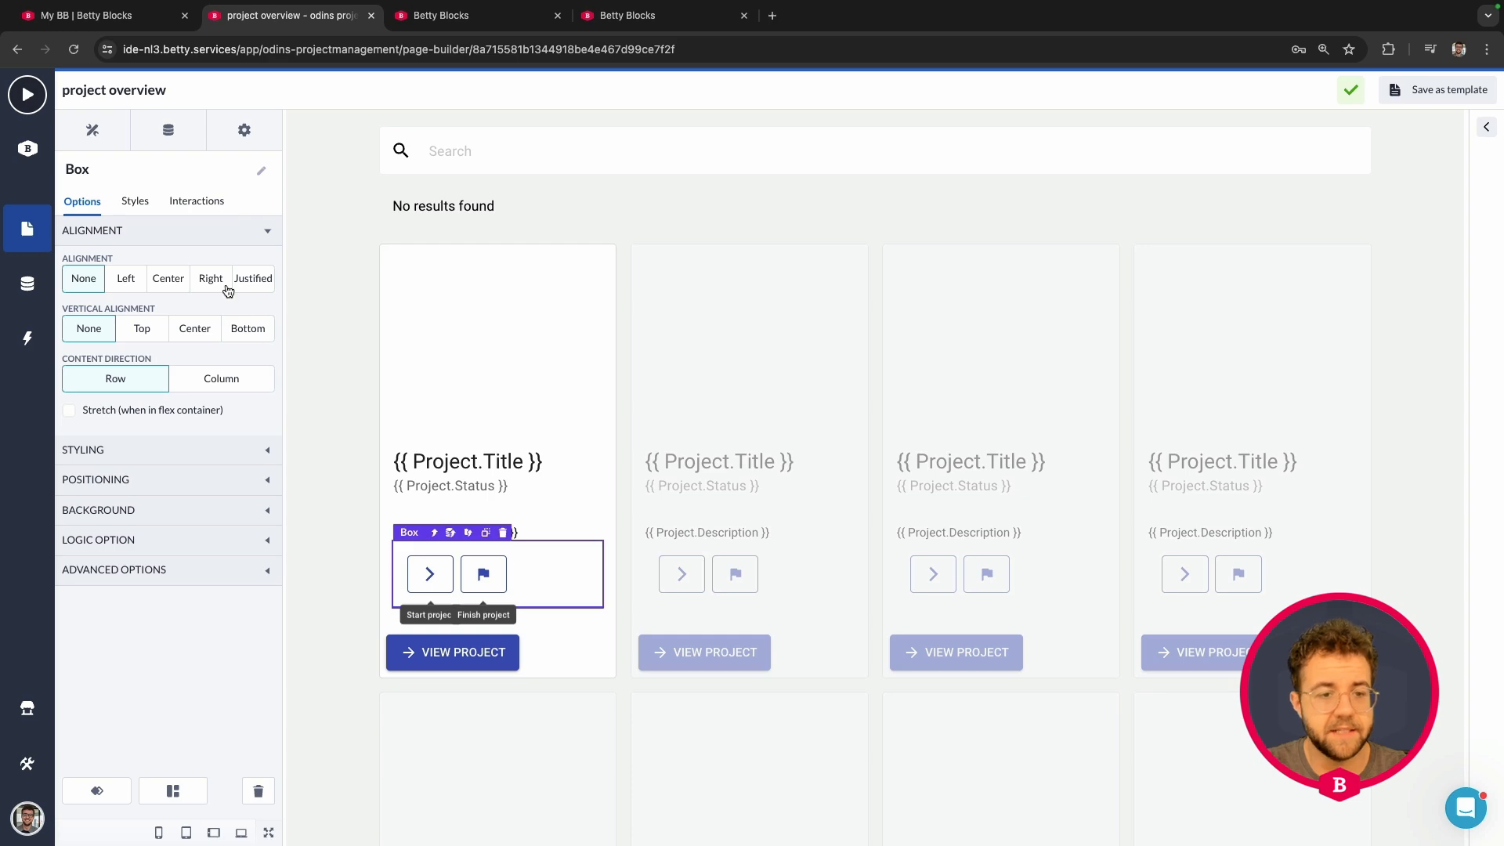
click(94, 133)
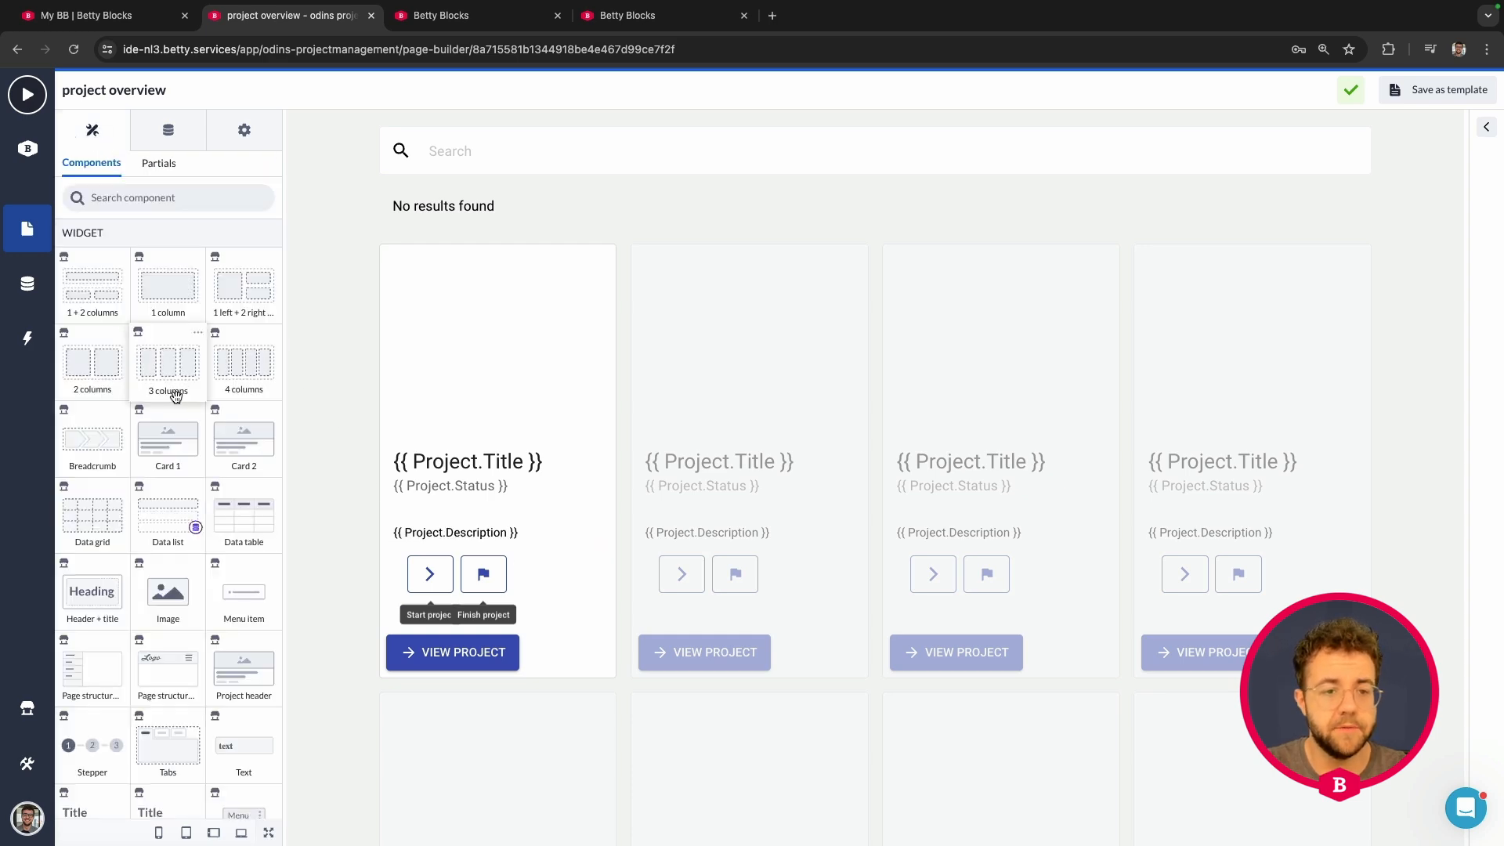
scroll(178, 402, down, 15)
scroll(178, 402, down, 5)
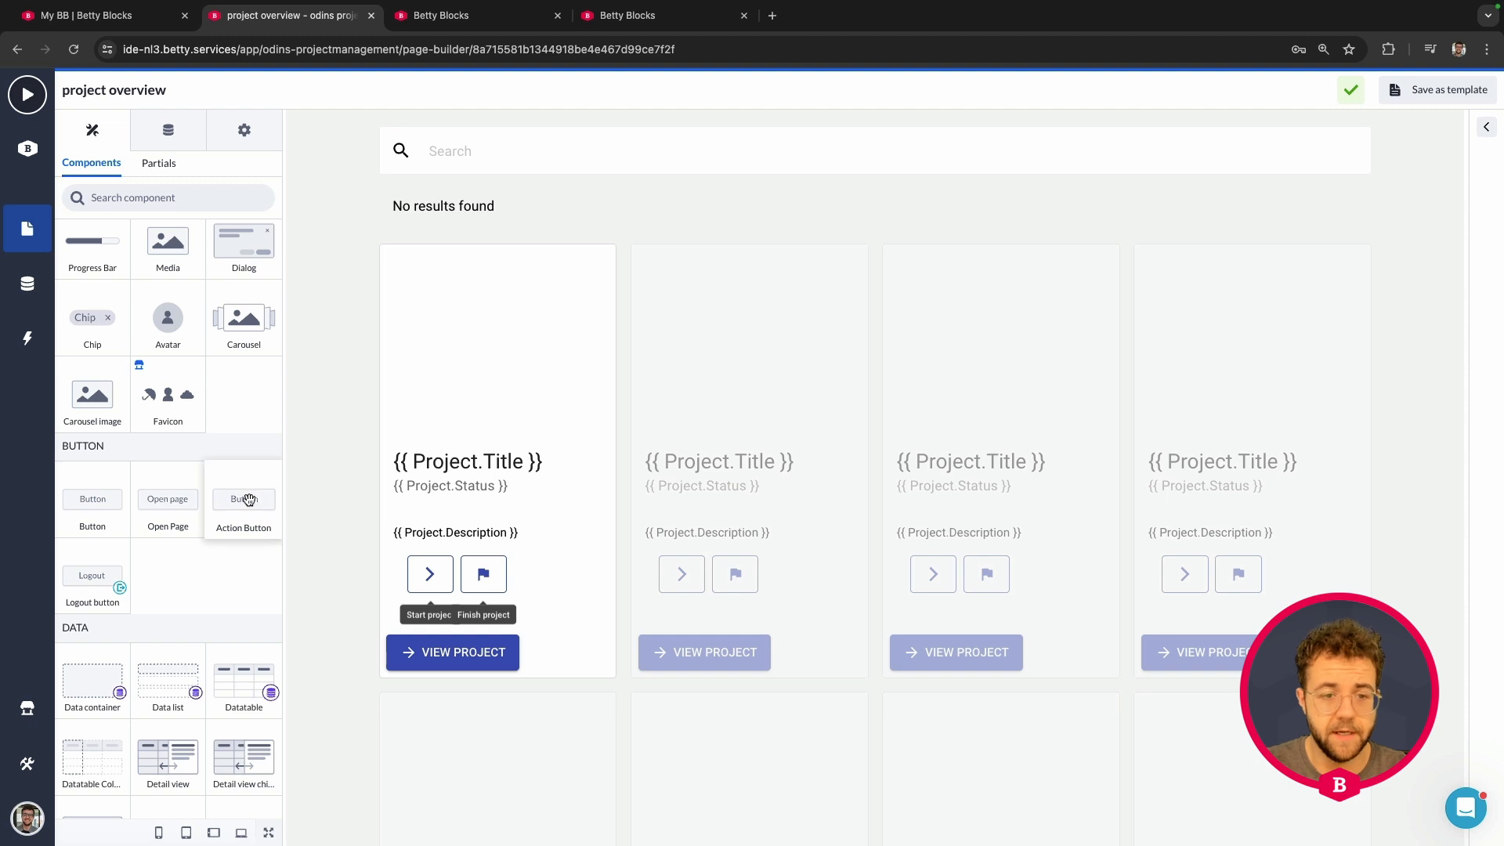
Step: Add an Action Button beside Finish, set its Style to Outline, and clear its Button Text
mouse_move(245, 499)
mouse_down()
mouse_move(297, 533)
mouse_move(526, 584)
mouse_up()
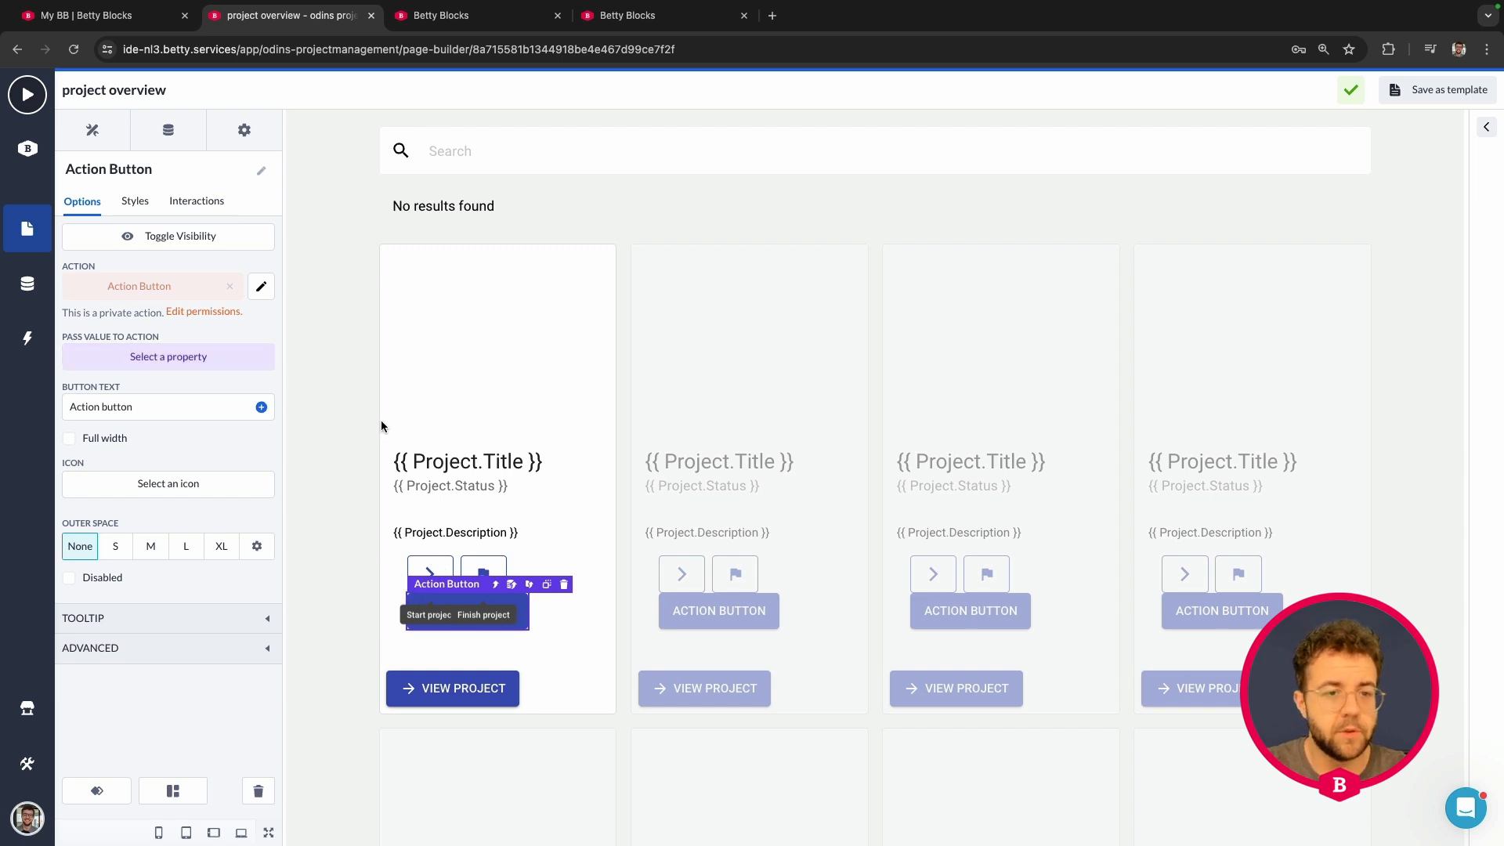
click(136, 202)
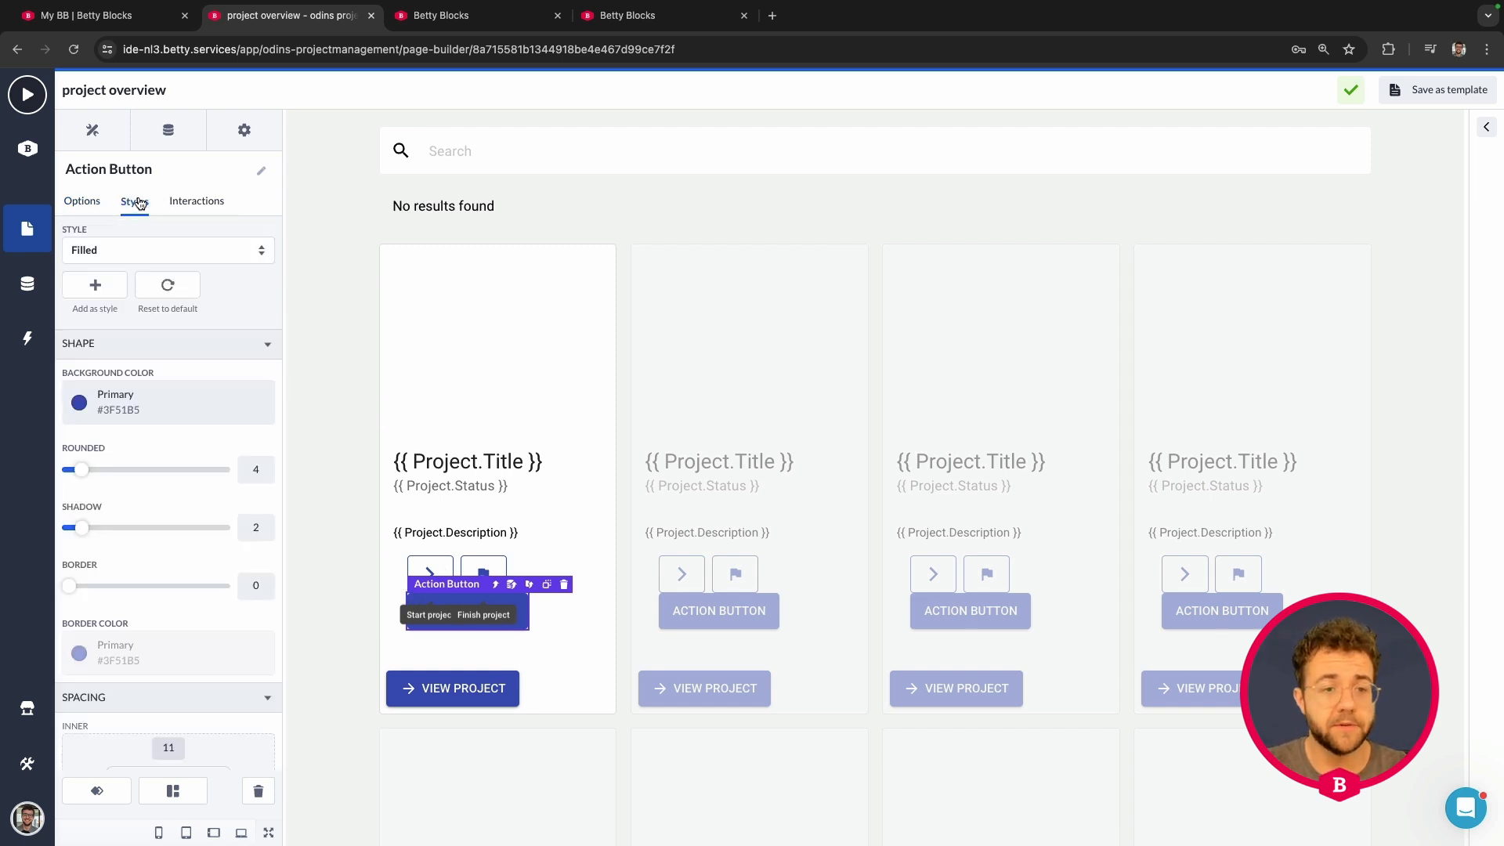
click(143, 251)
click(117, 285)
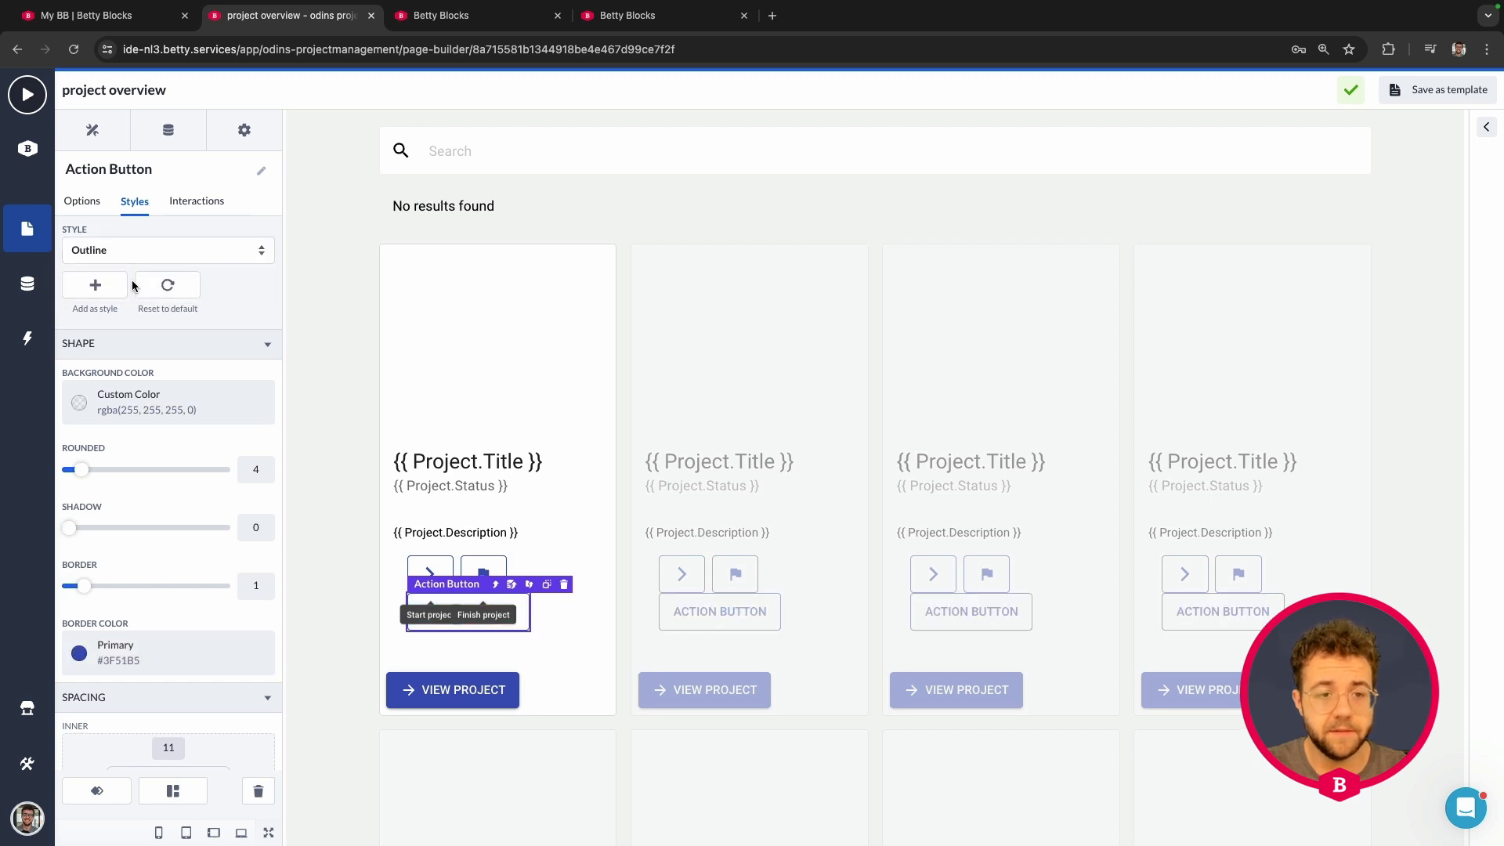
click(91, 201)
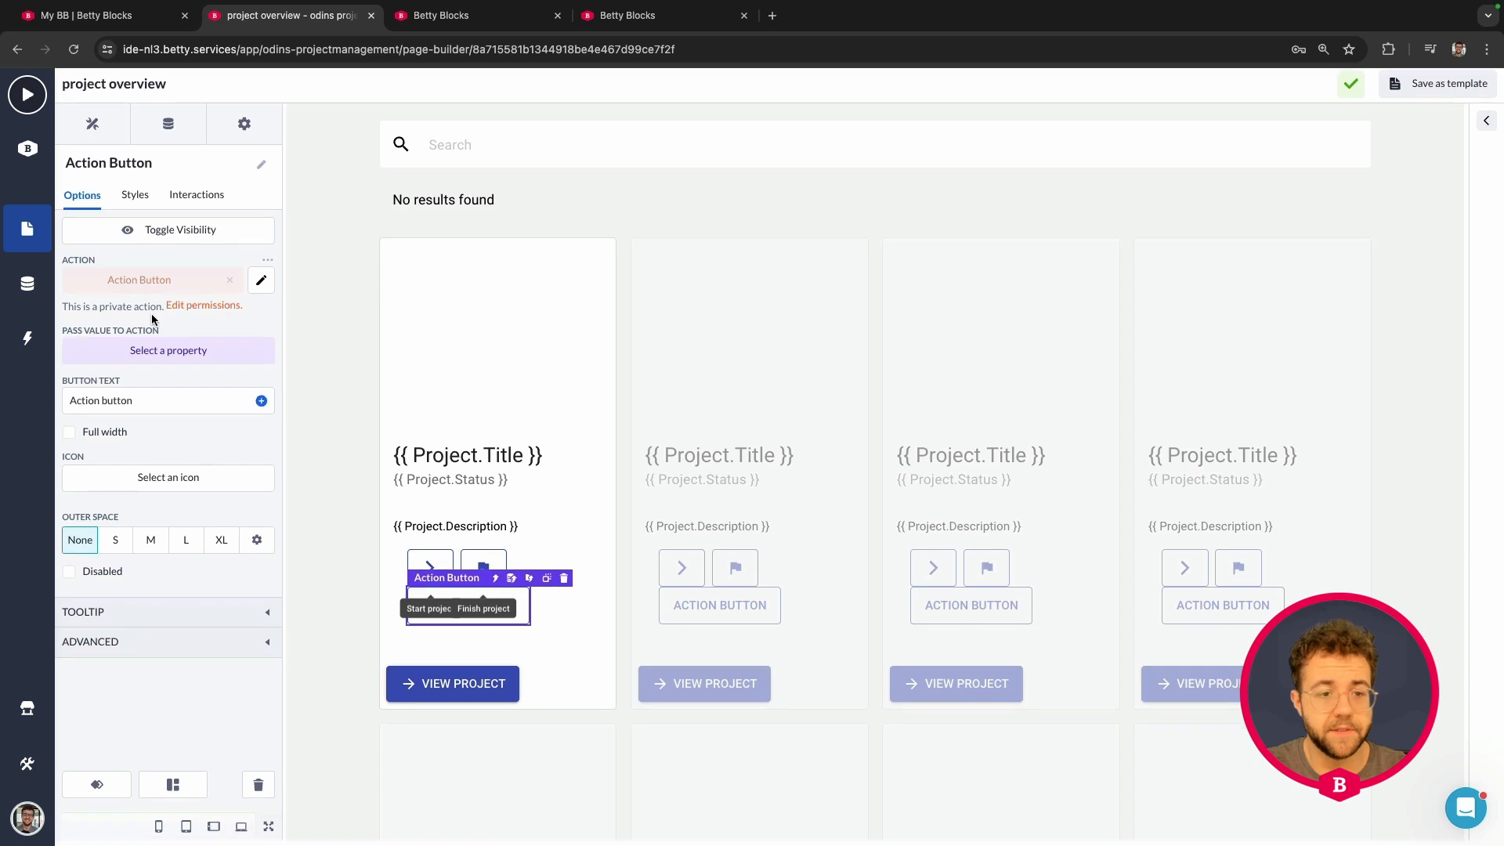
drag(151, 410, 65, 410)
key(BackSpace)
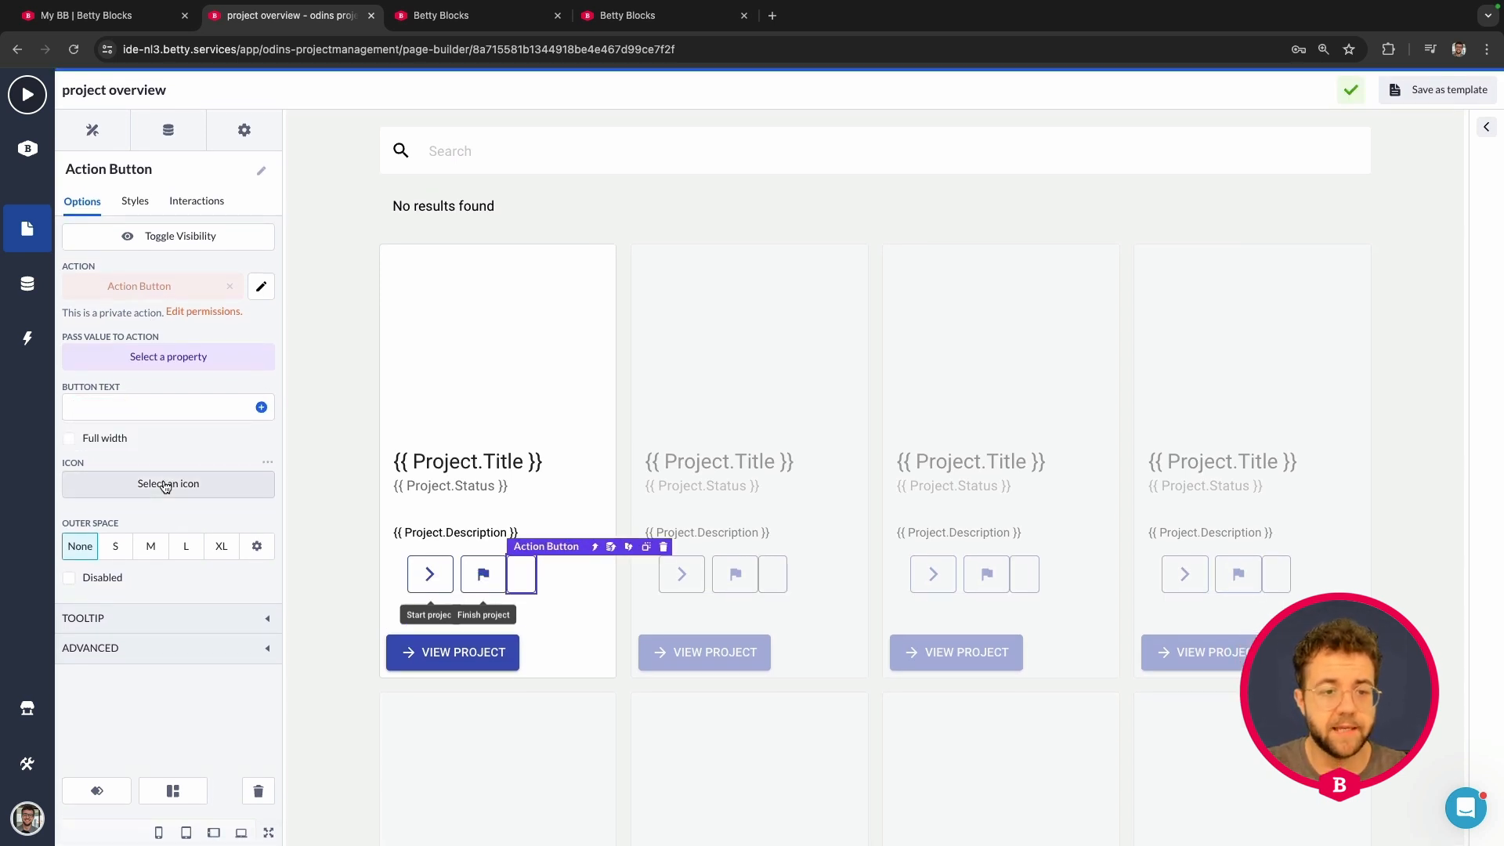
Step: Search the icons for 'dele' and give the new button the Delete trash-can icon
click(165, 485)
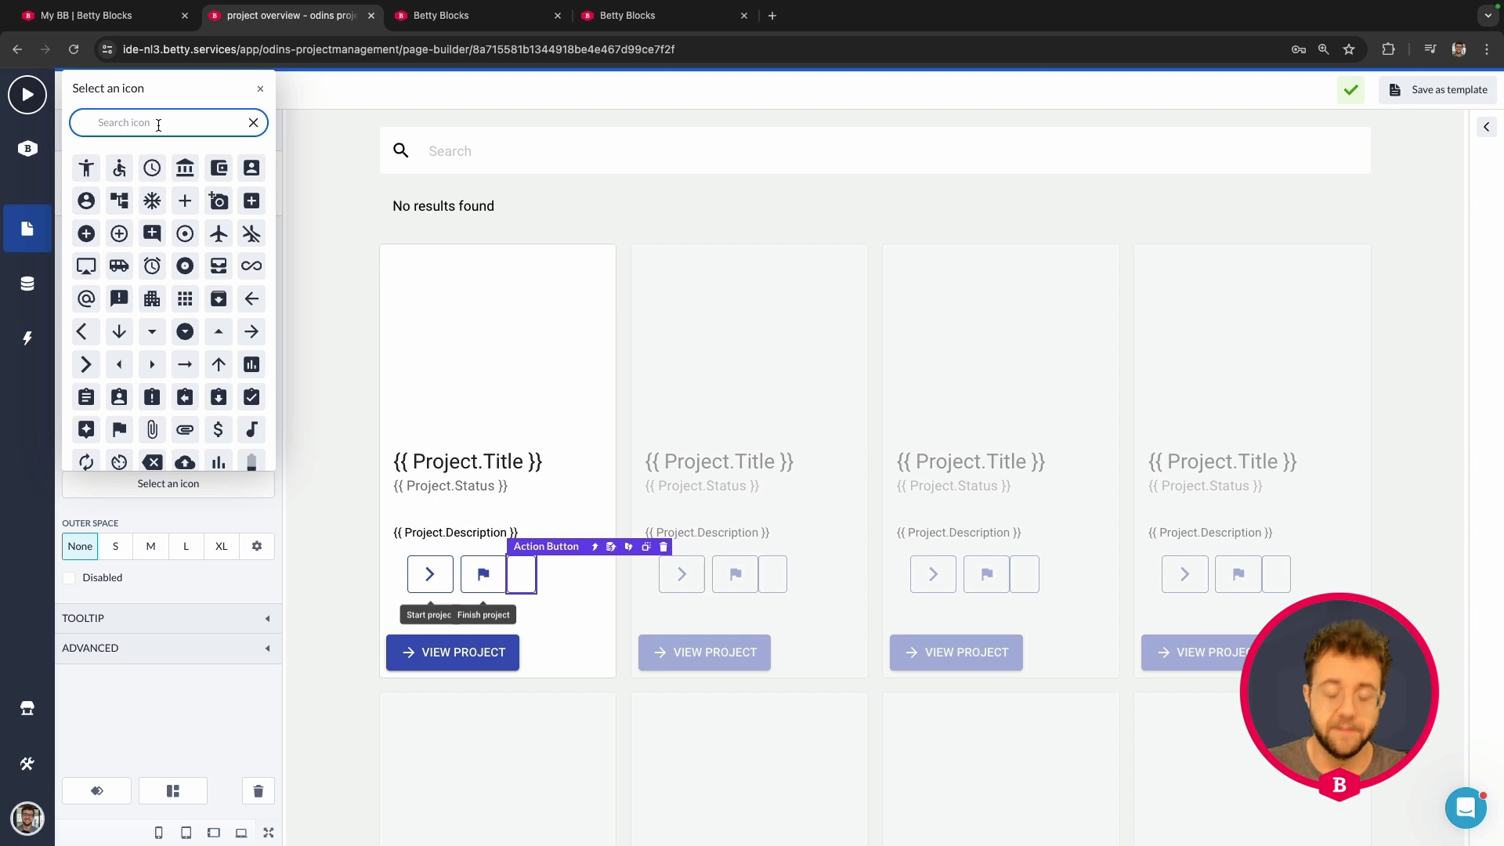
text(dele)
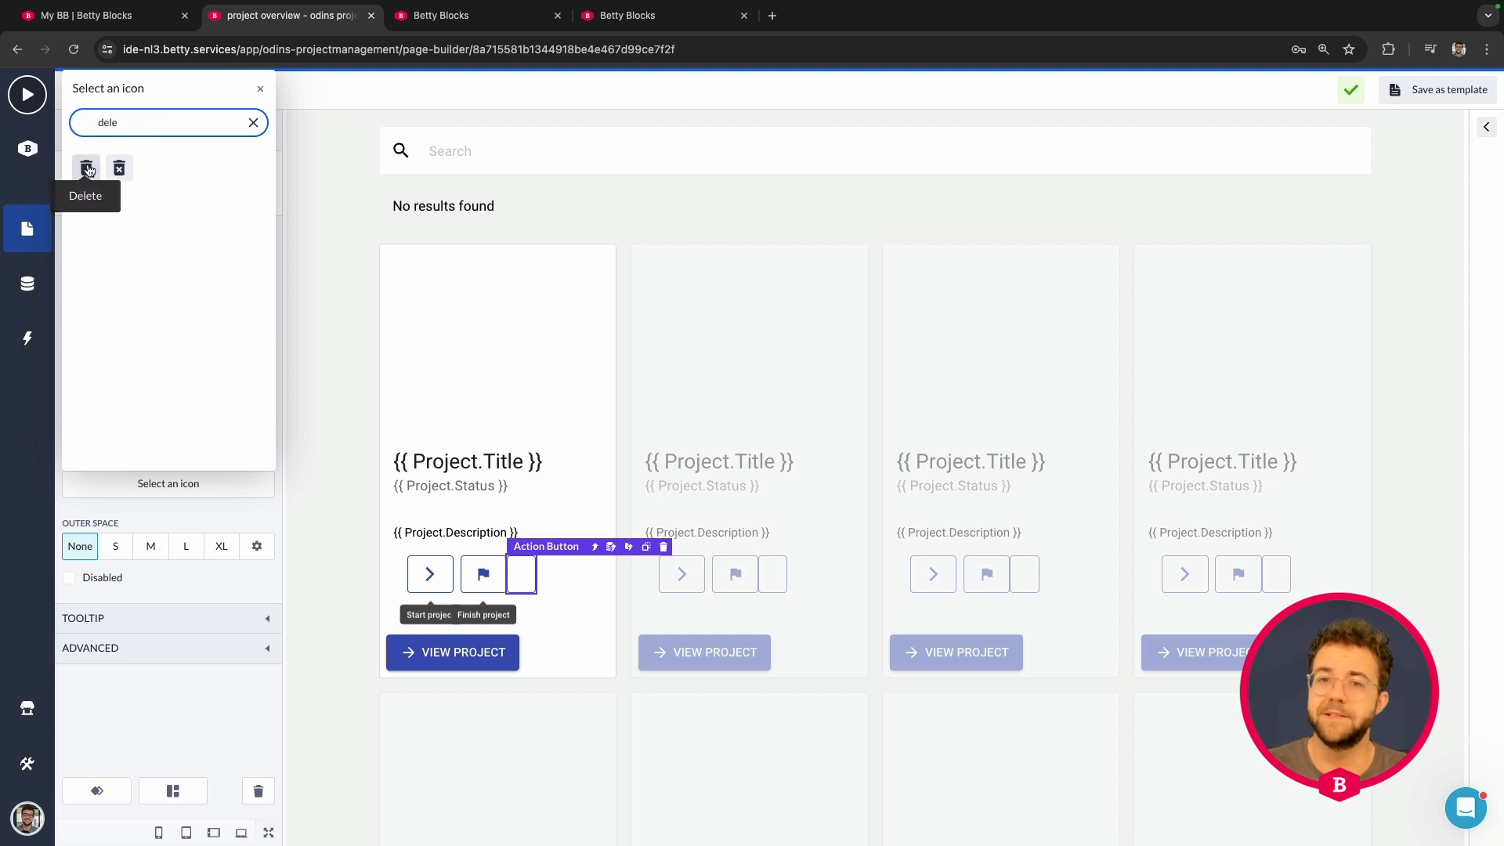
click(87, 168)
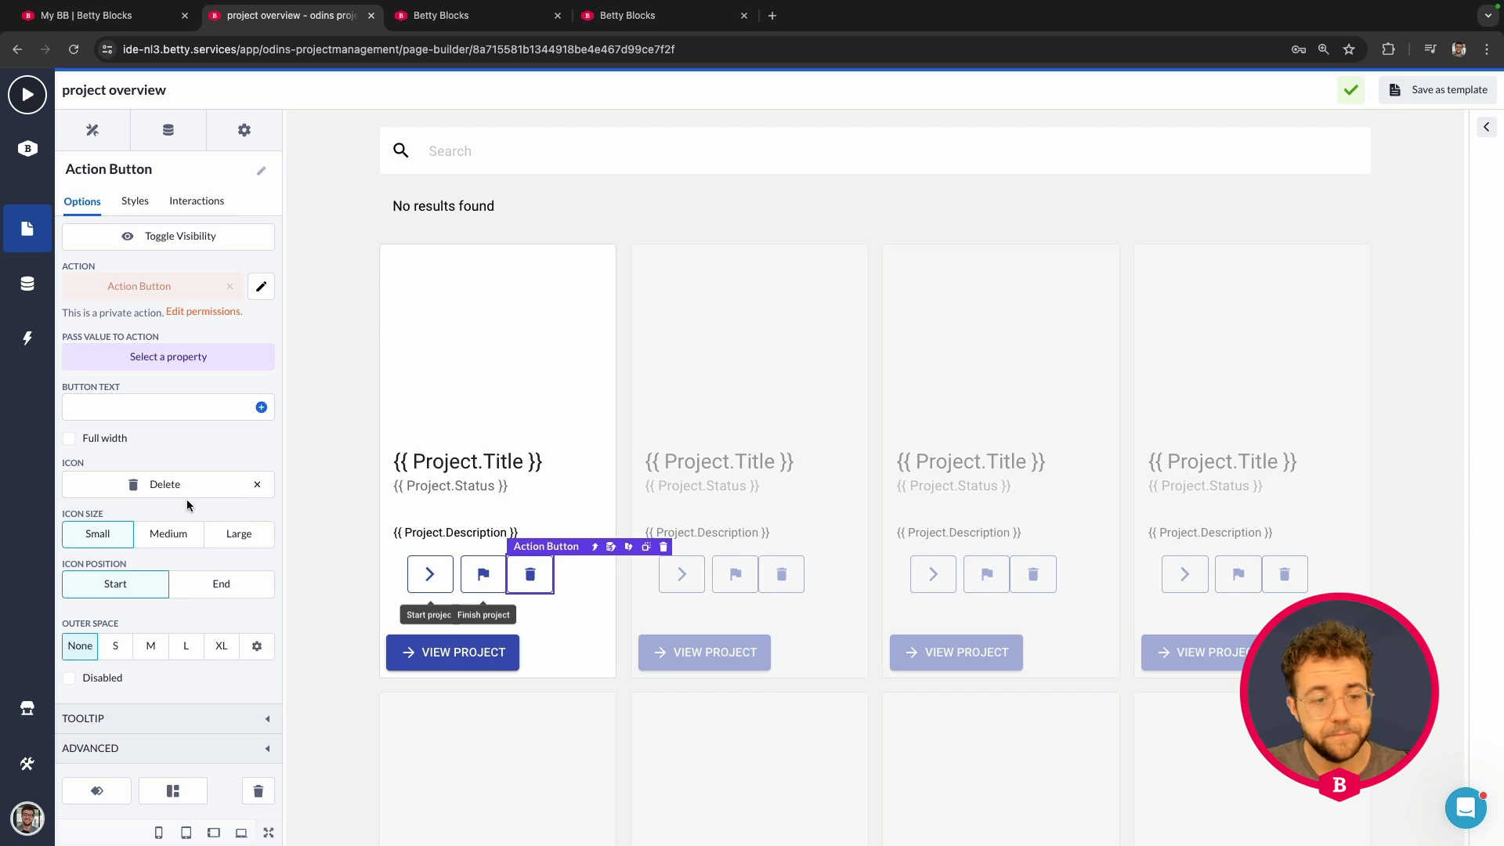
Step: Try S, M and L outer spacing on the delete button, then reset it to none
click(257, 653)
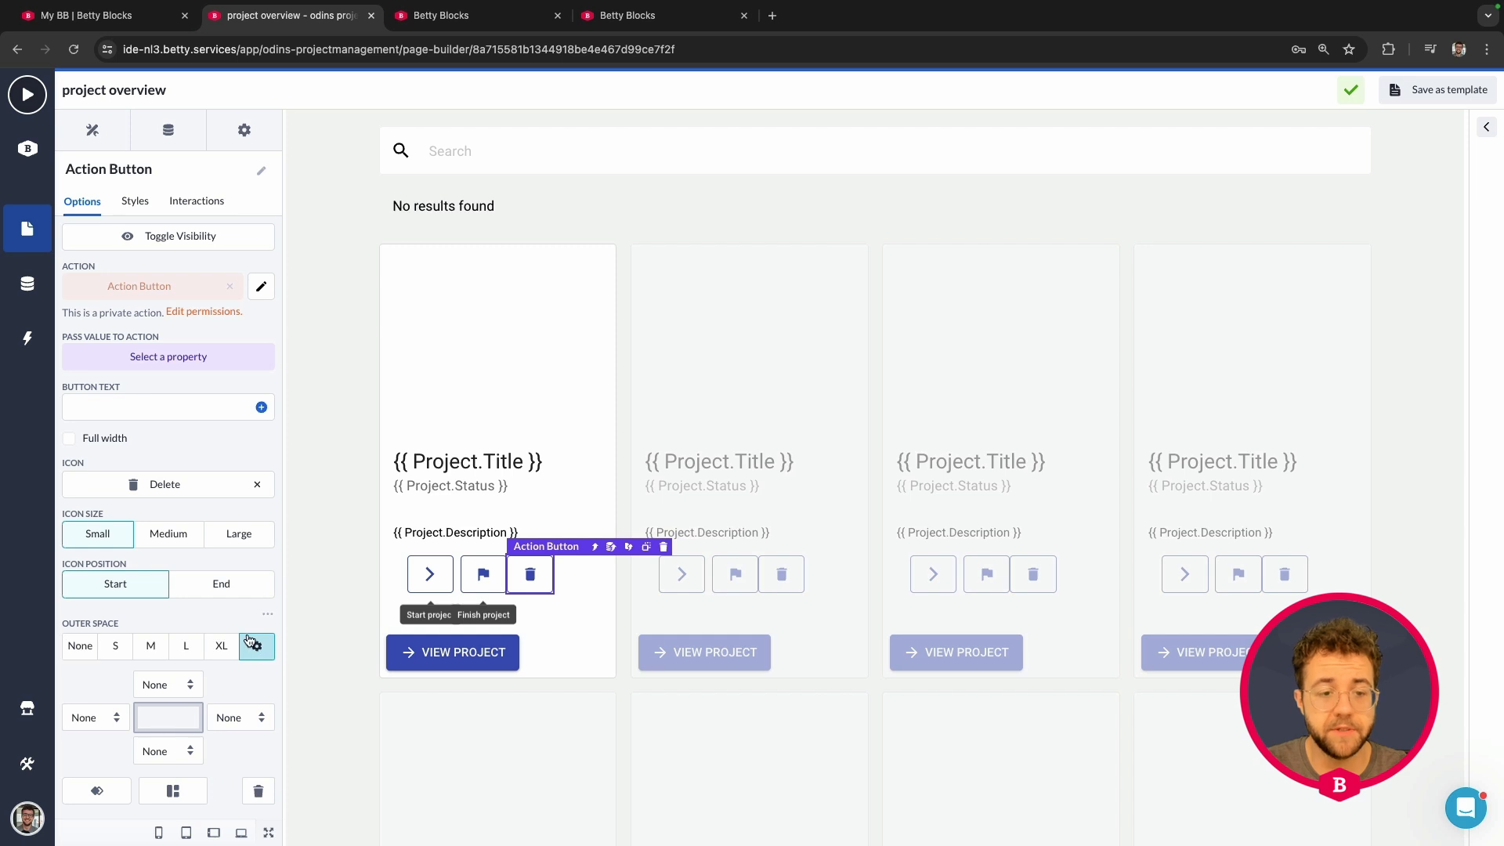
scroll(255, 638, down, 2)
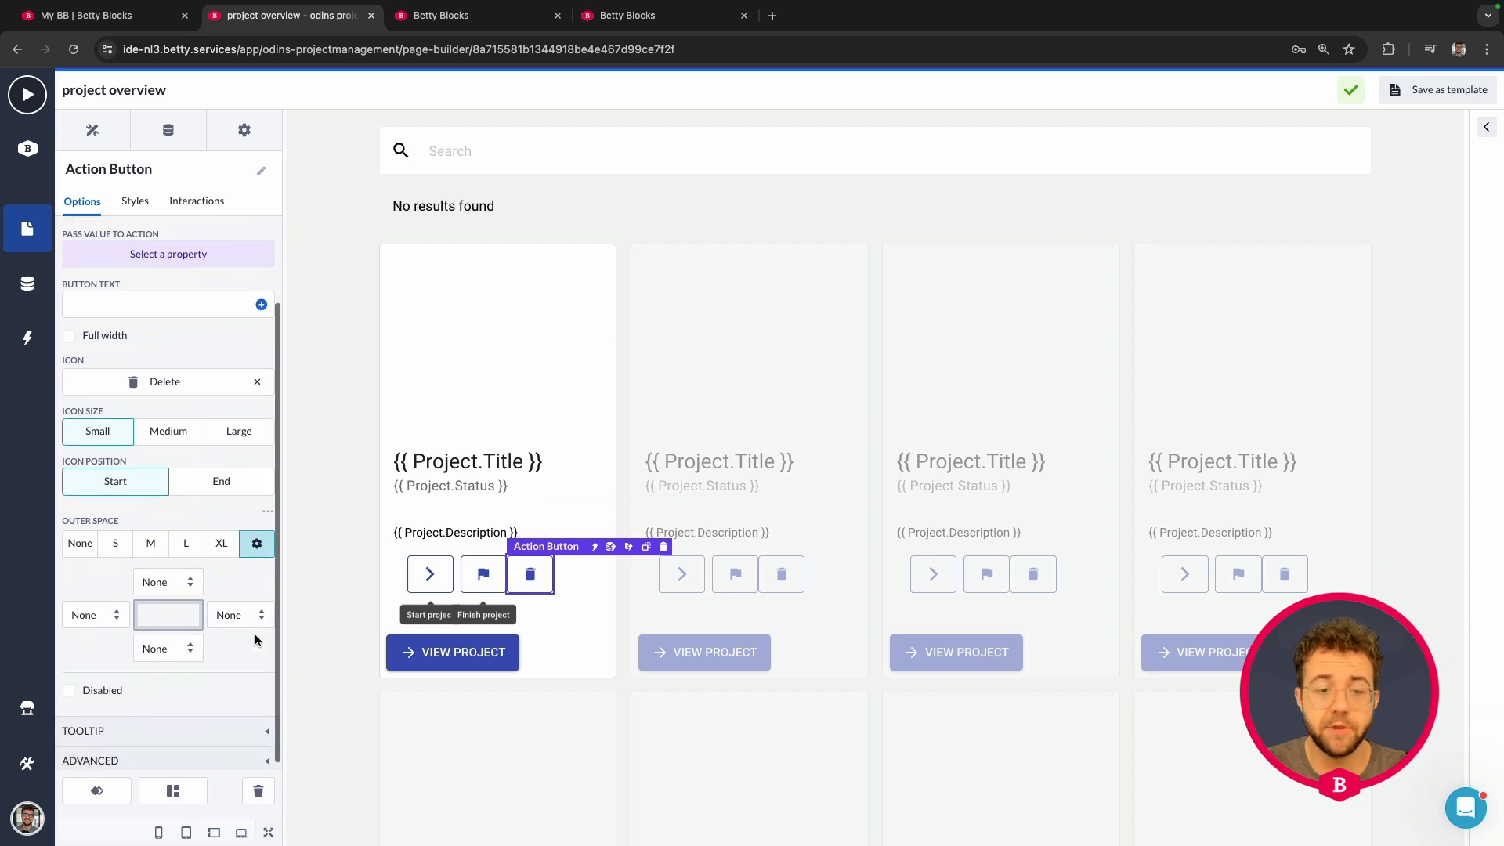
click(117, 549)
click(150, 645)
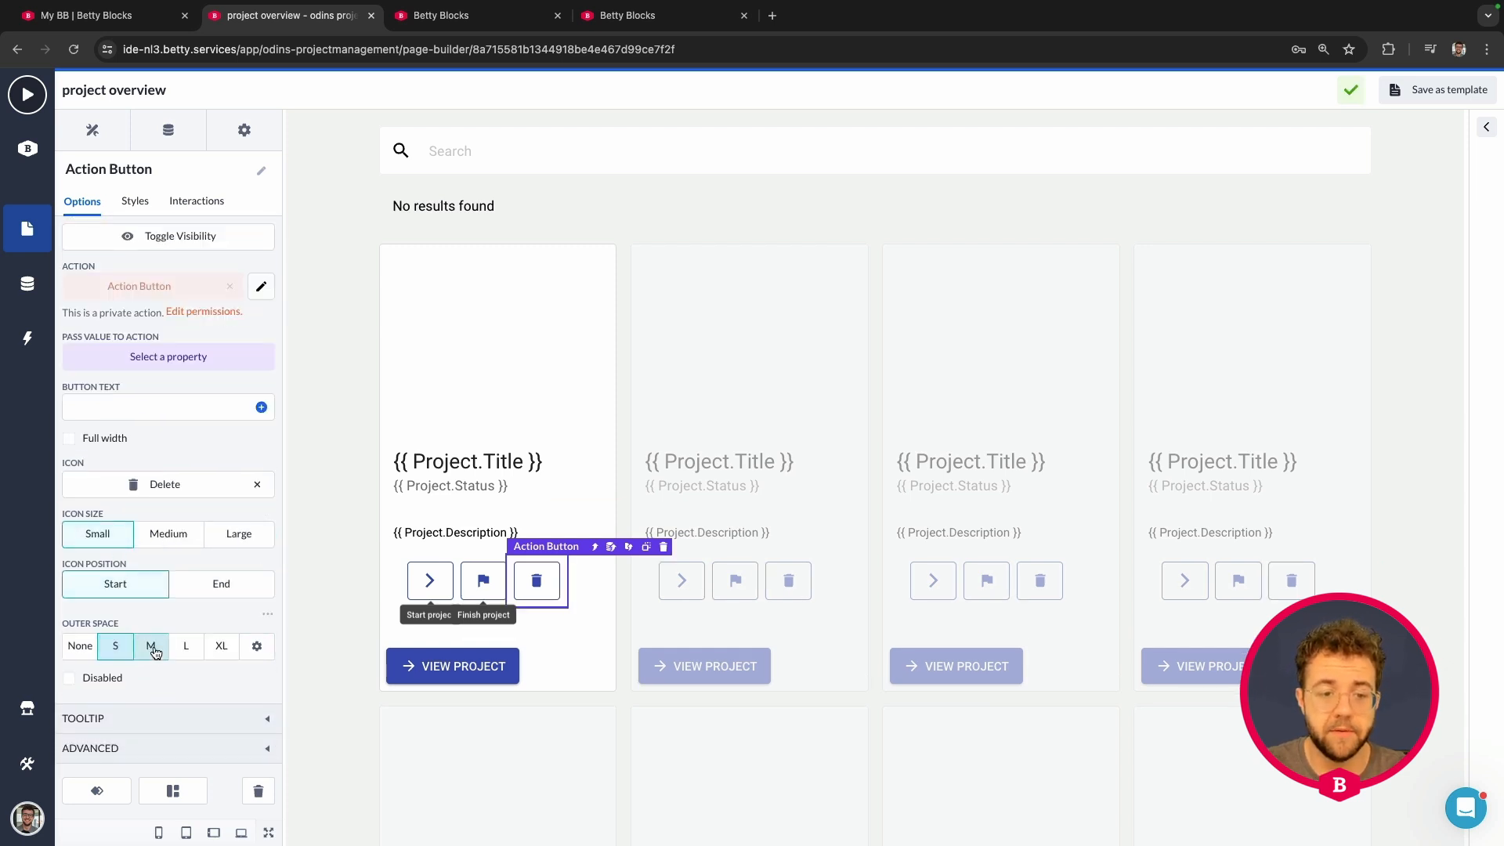
click(188, 647)
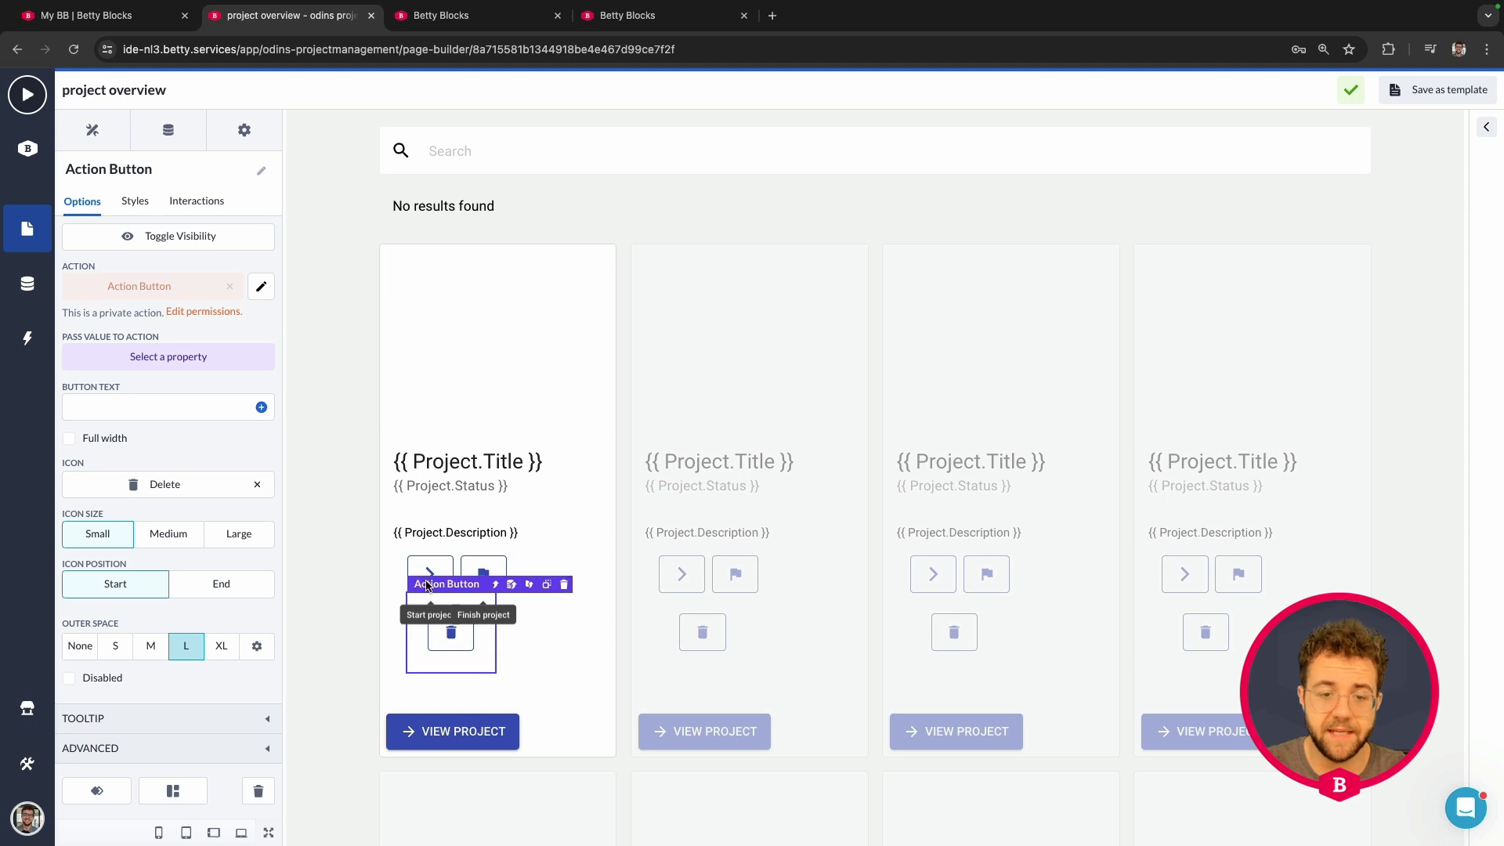
click(110, 647)
click(80, 645)
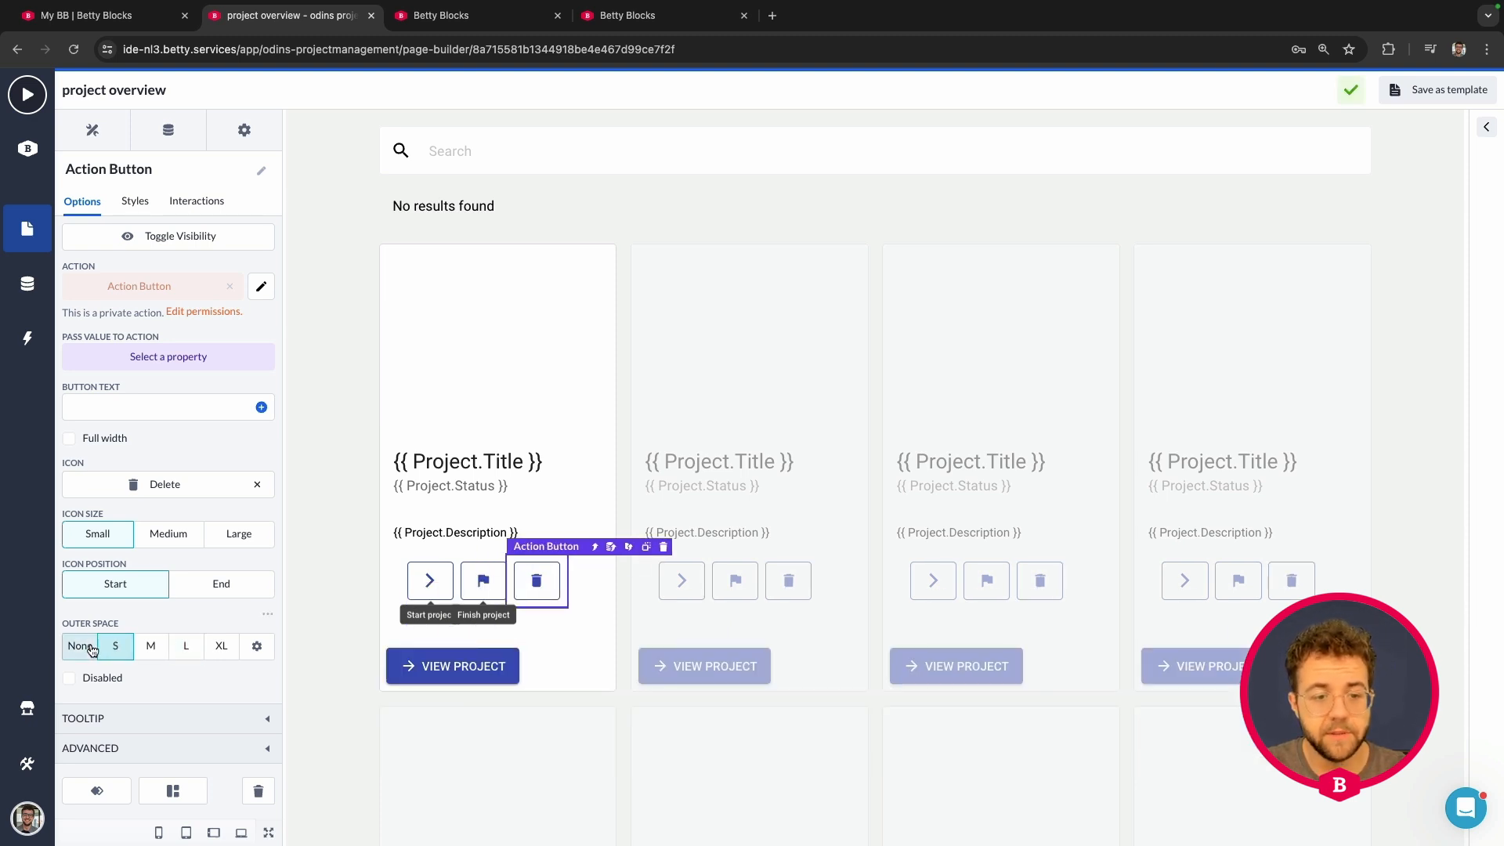
Step: Use custom outer spacing with only the left side set to S
click(257, 647)
scroll(261, 655, down, 1)
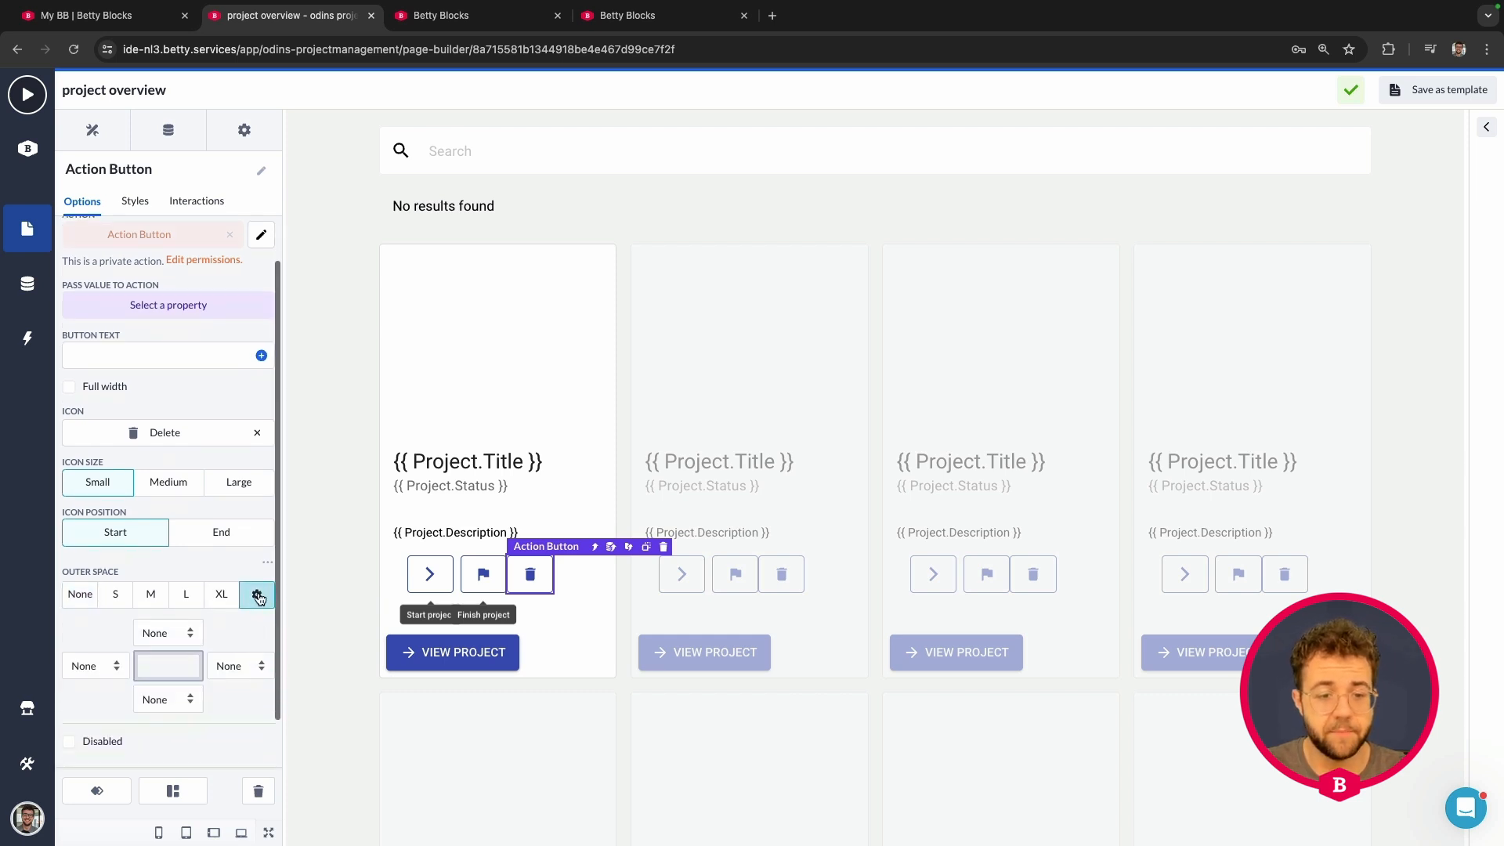
click(104, 672)
click(95, 684)
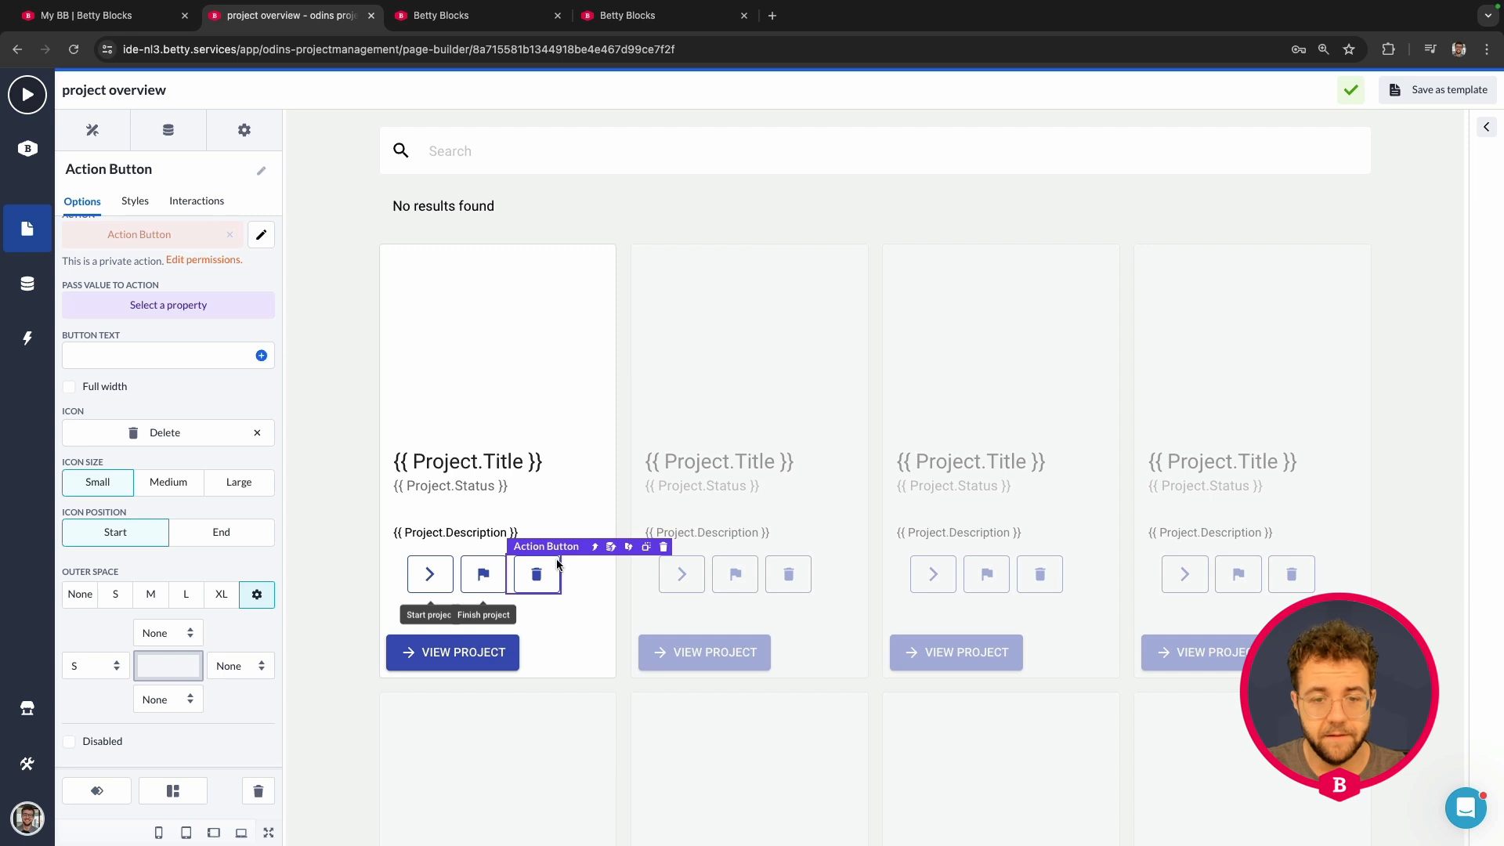
scroll(149, 596, down, 1)
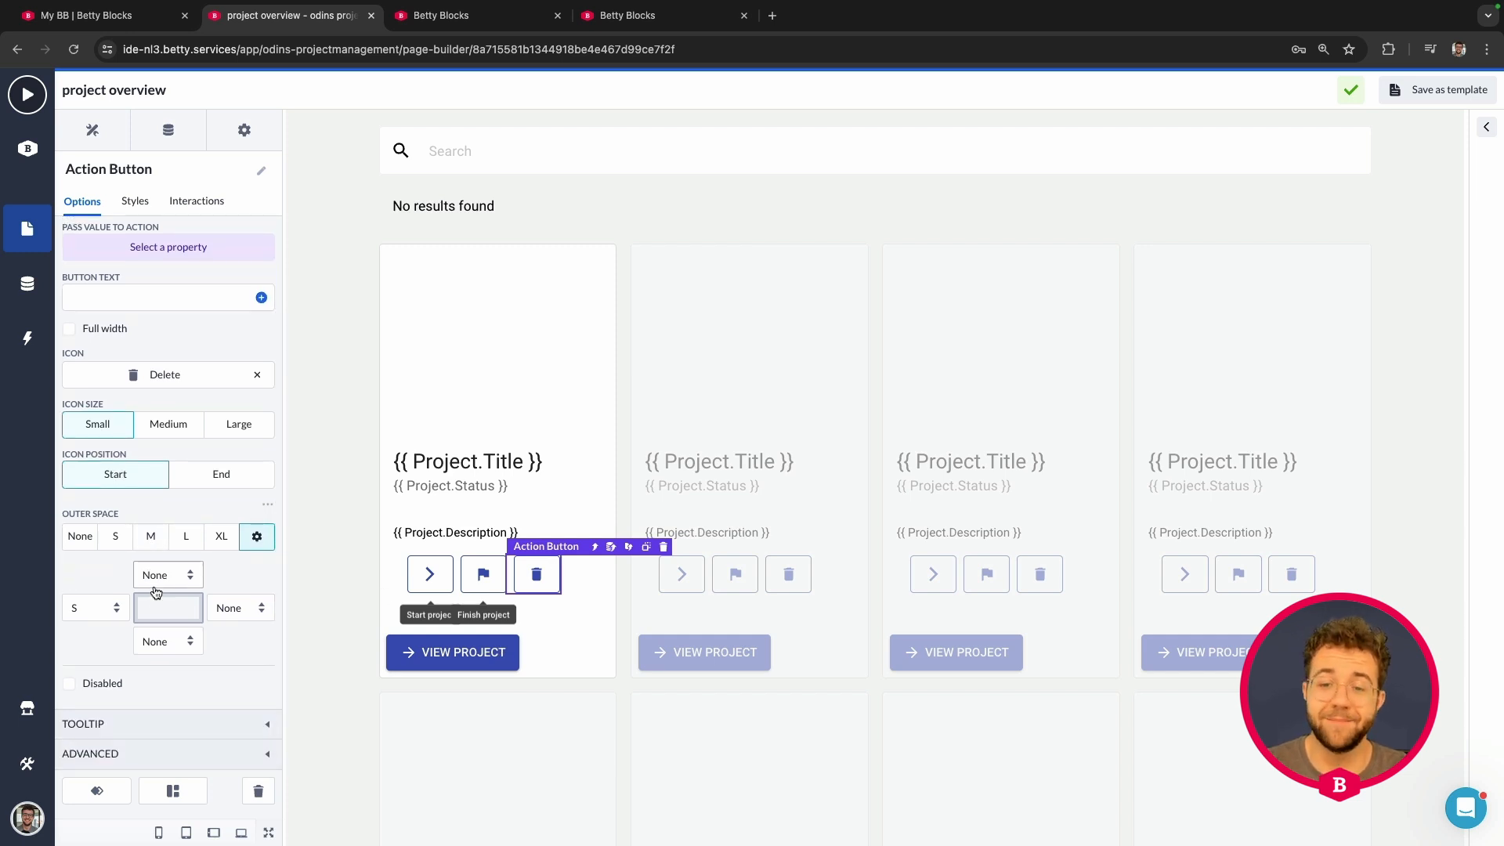
Step: Turn on the delete button's tooltip with the content 'Delete project'
click(167, 723)
scroll(174, 716, down, 5)
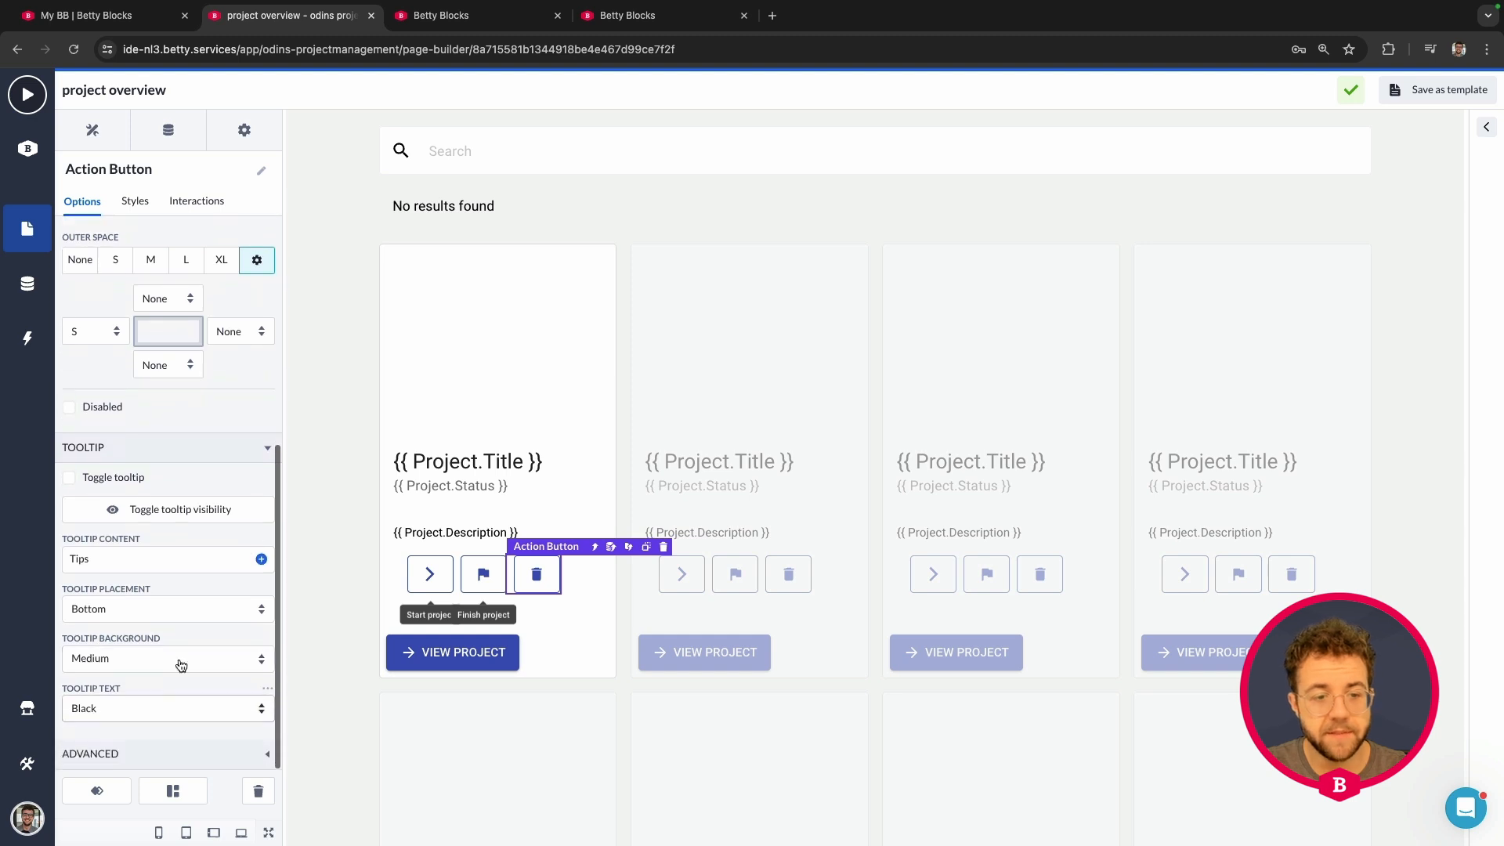
click(69, 480)
click(182, 557)
key(ctrl+a)
text(D)
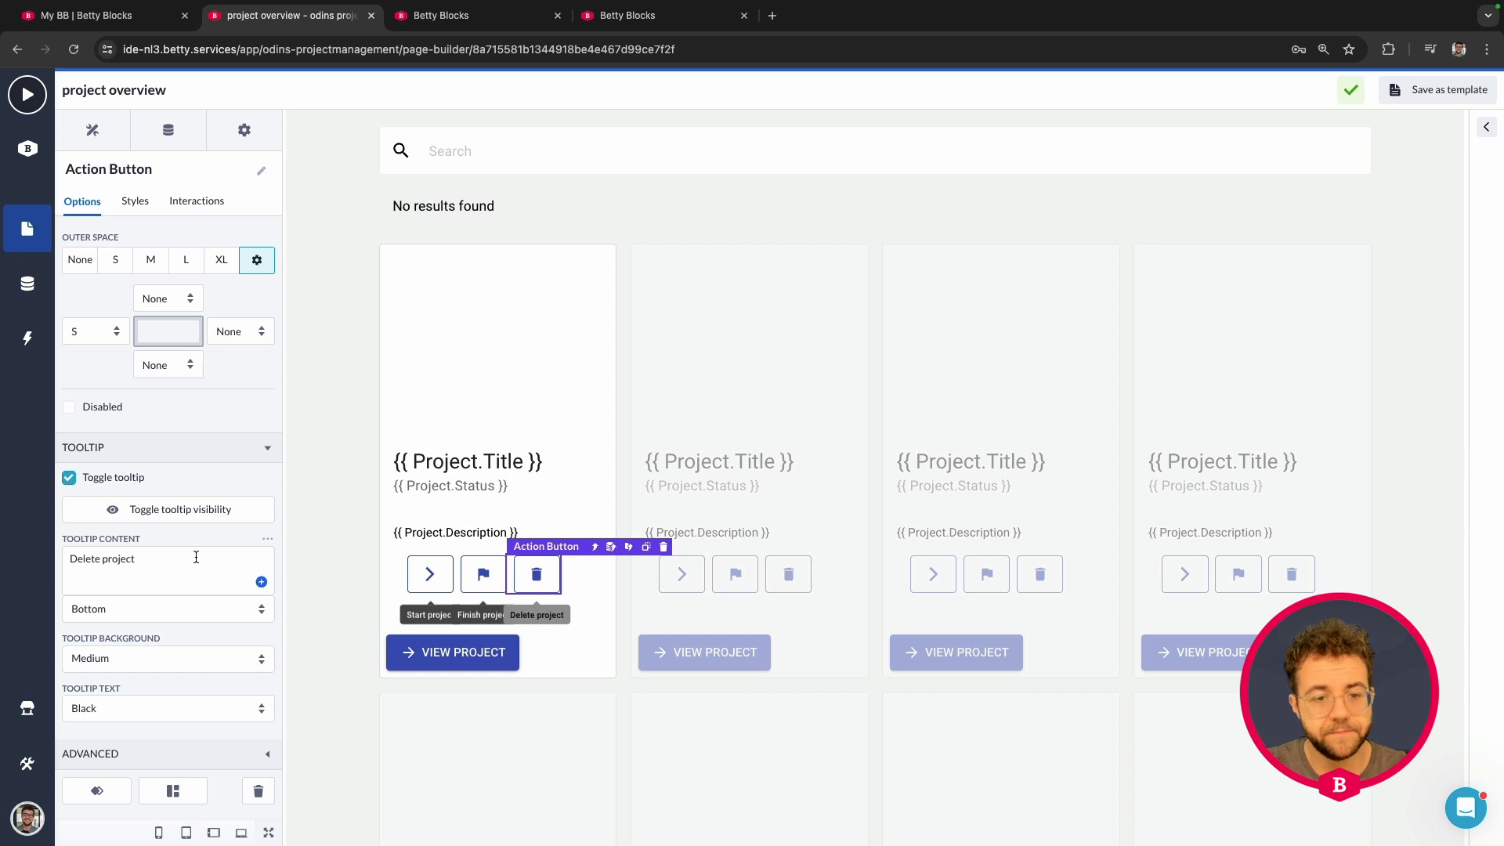
click(171, 615)
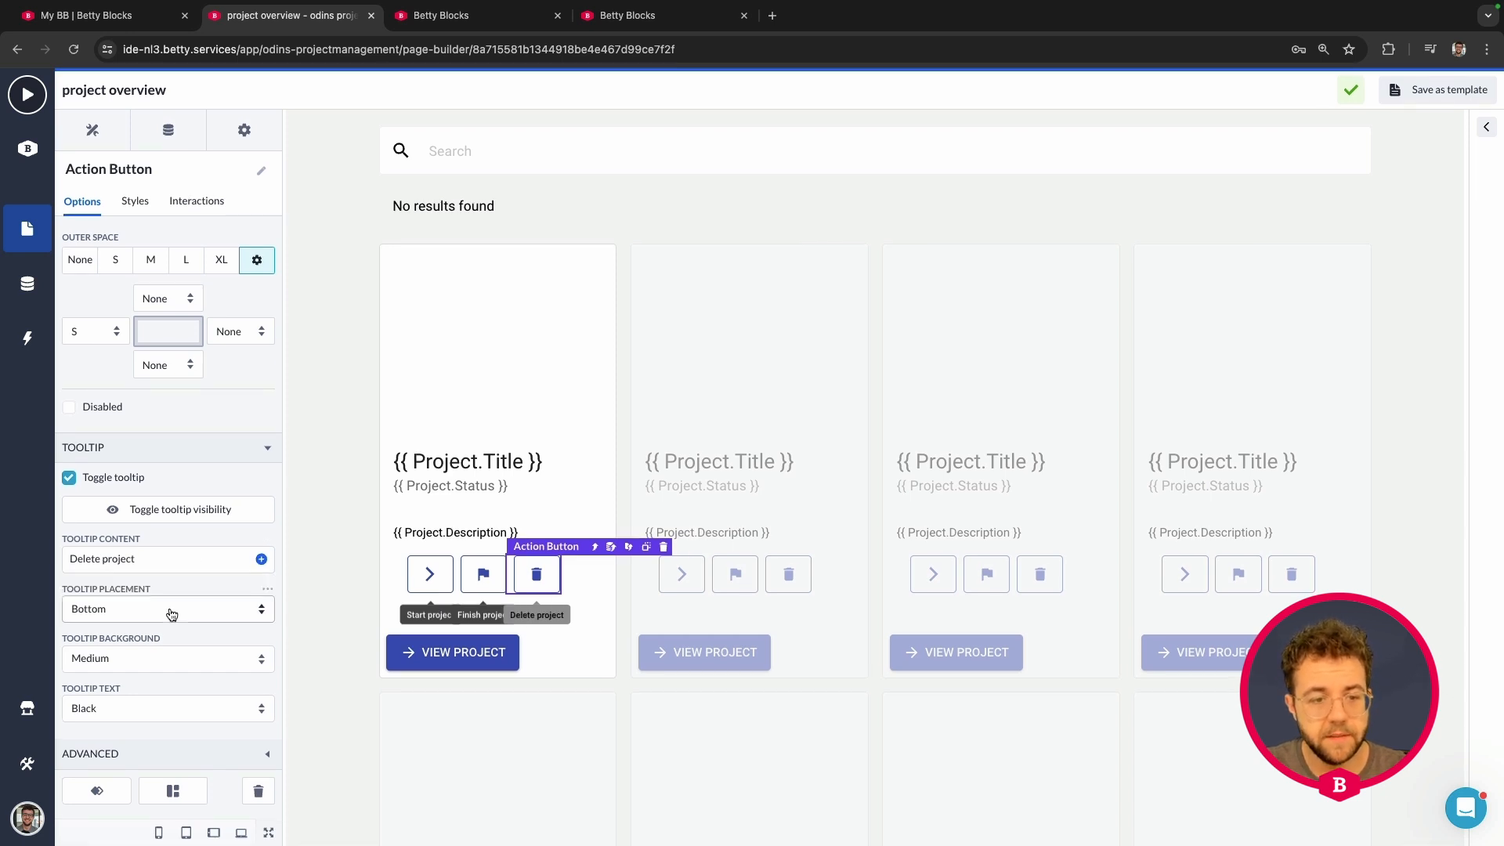
Step: Set Tooltip Background to Dark and Tooltip Text to White, then collapse Tooltip
click(155, 664)
click(147, 672)
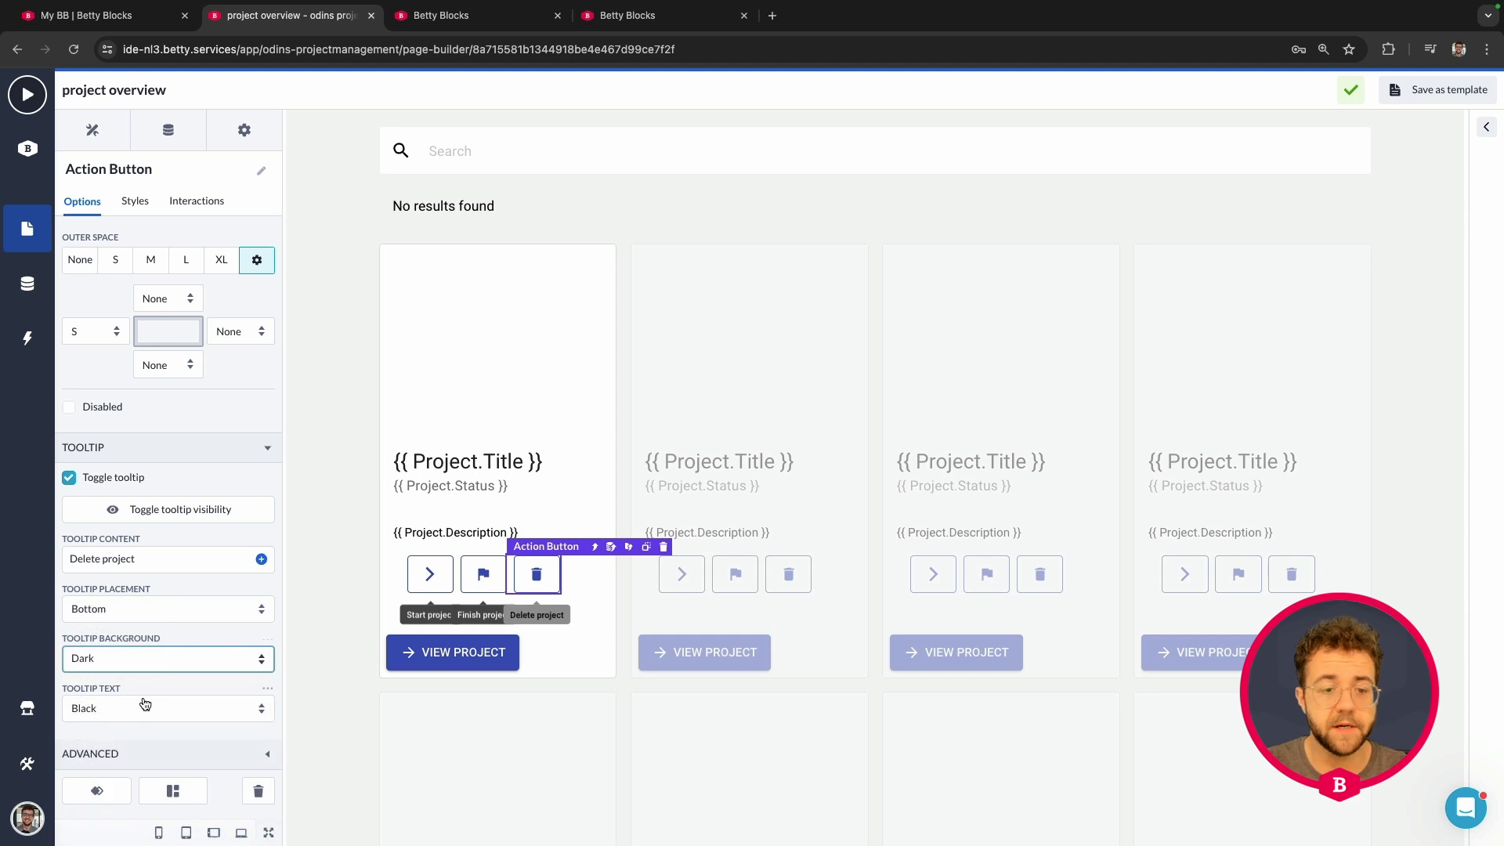
click(144, 702)
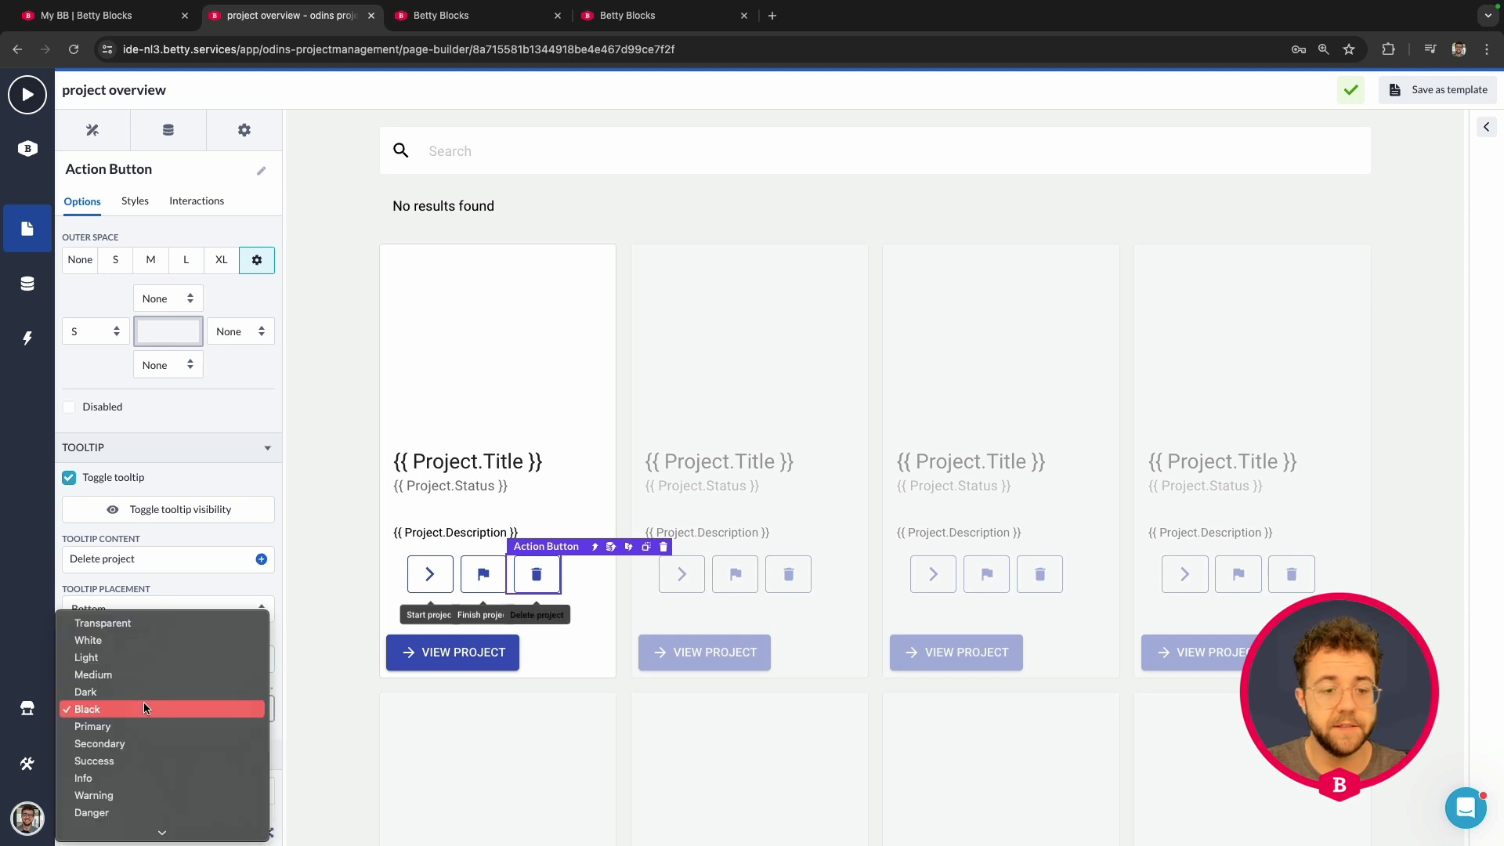
click(142, 641)
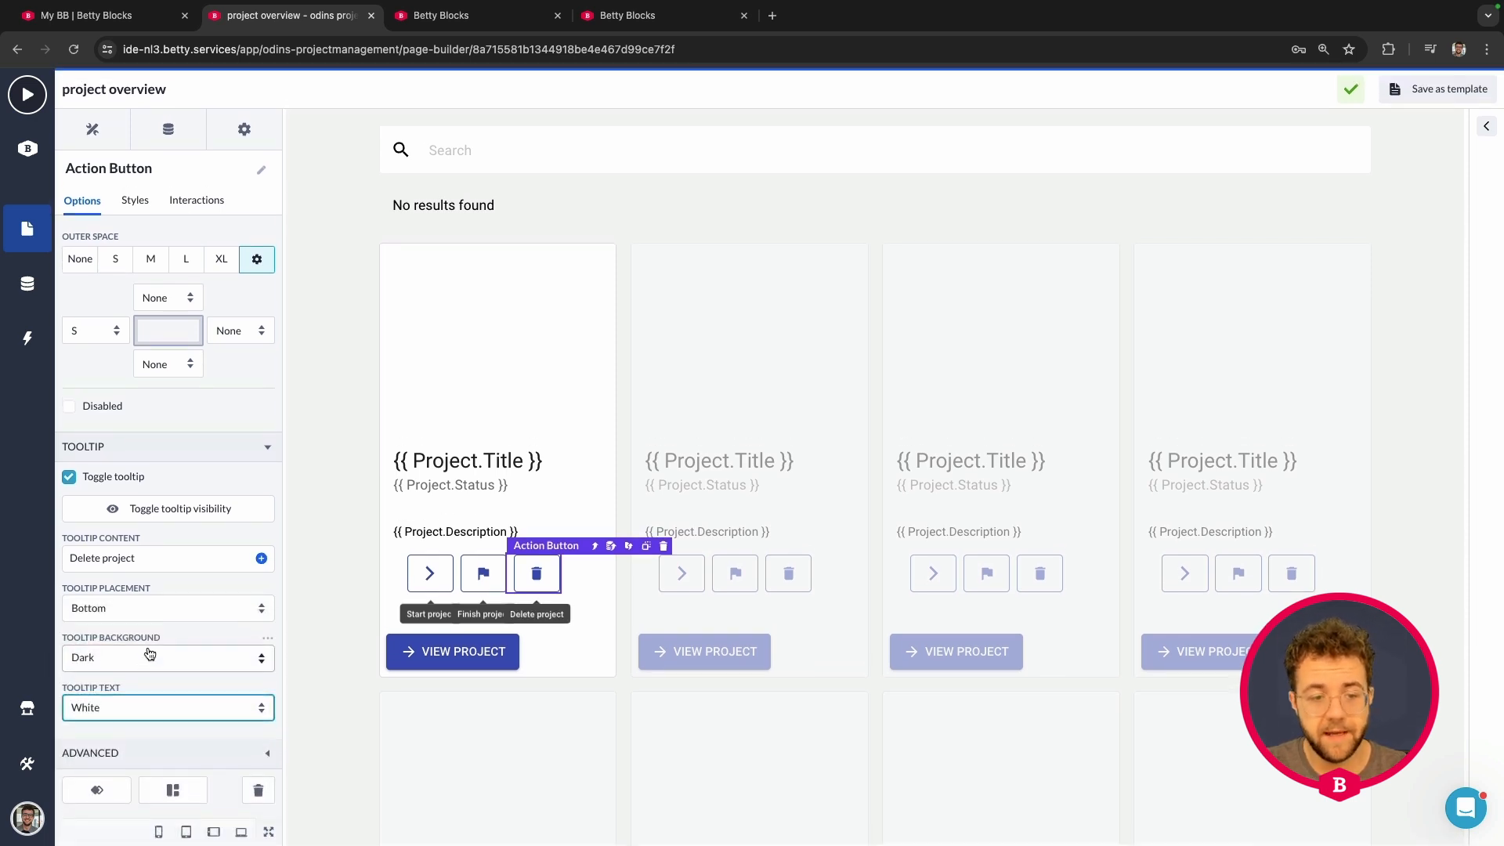
click(144, 451)
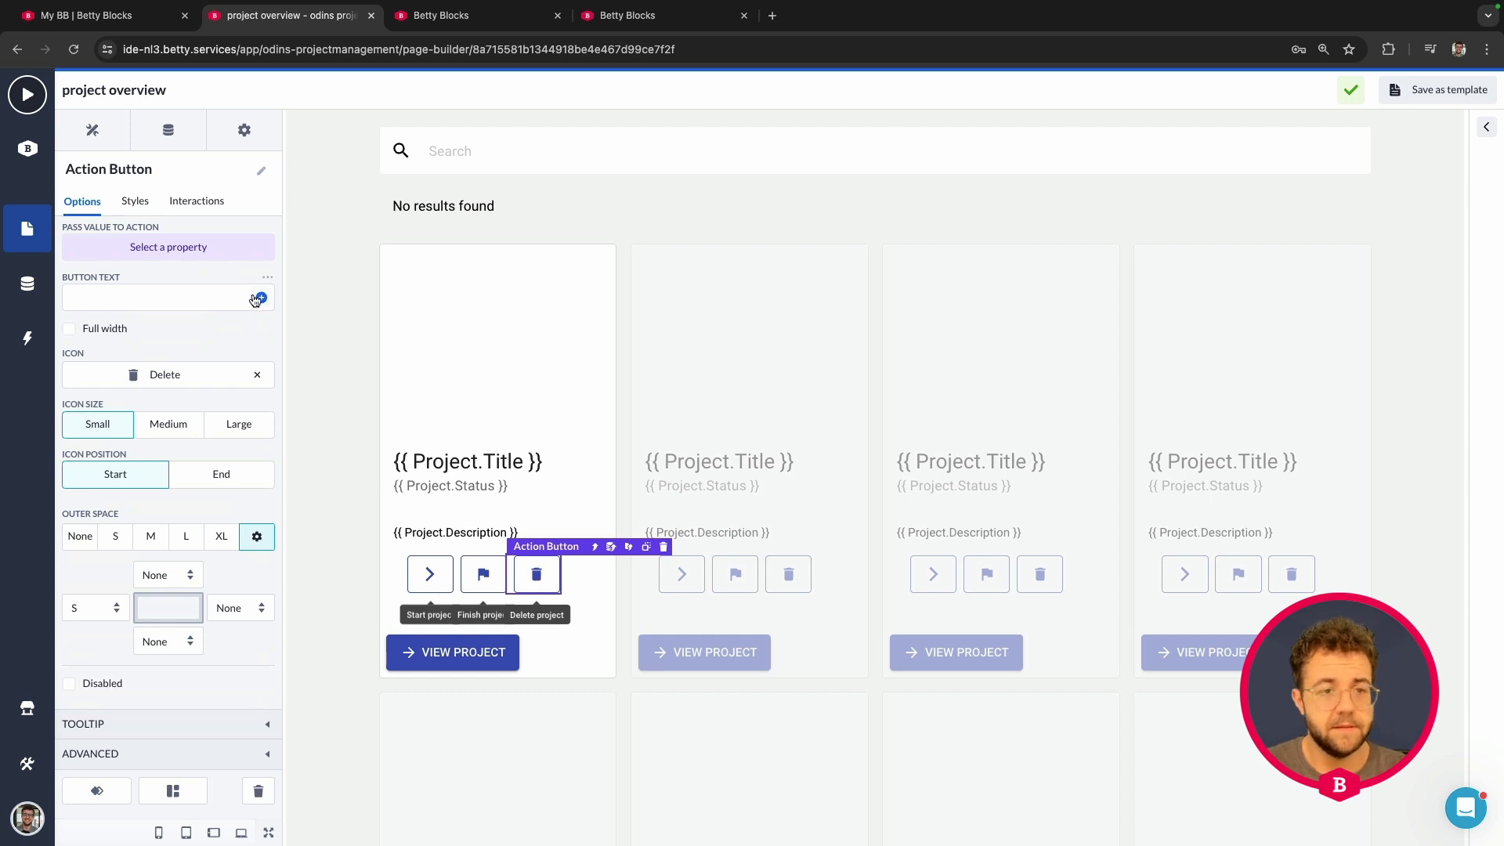
Step: Pass Project.Id to the Delete button's action and open that action's workflow in the editor
scroll(255, 299, up, 3)
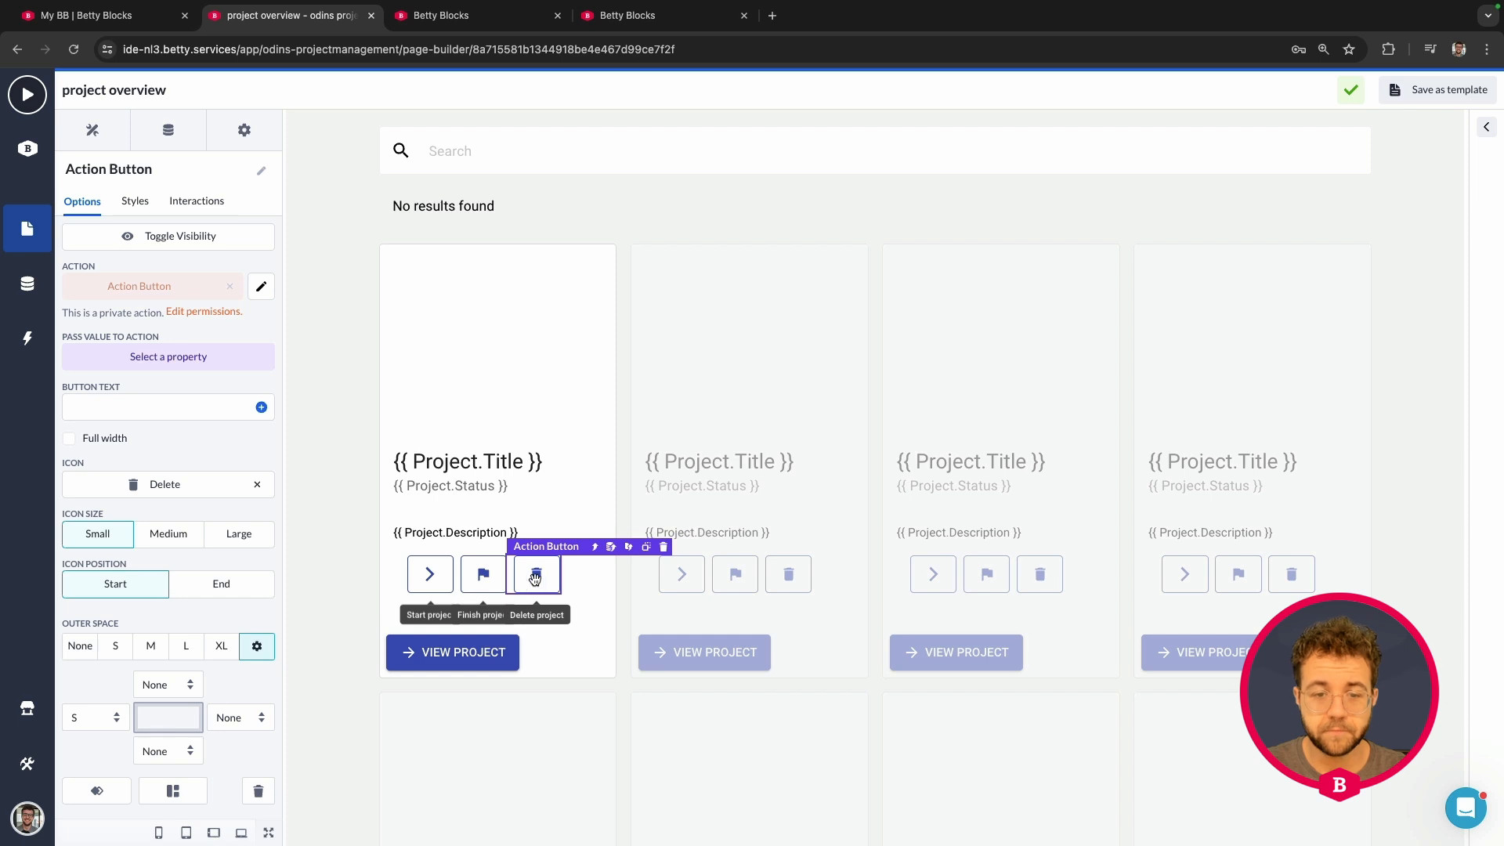
click(185, 357)
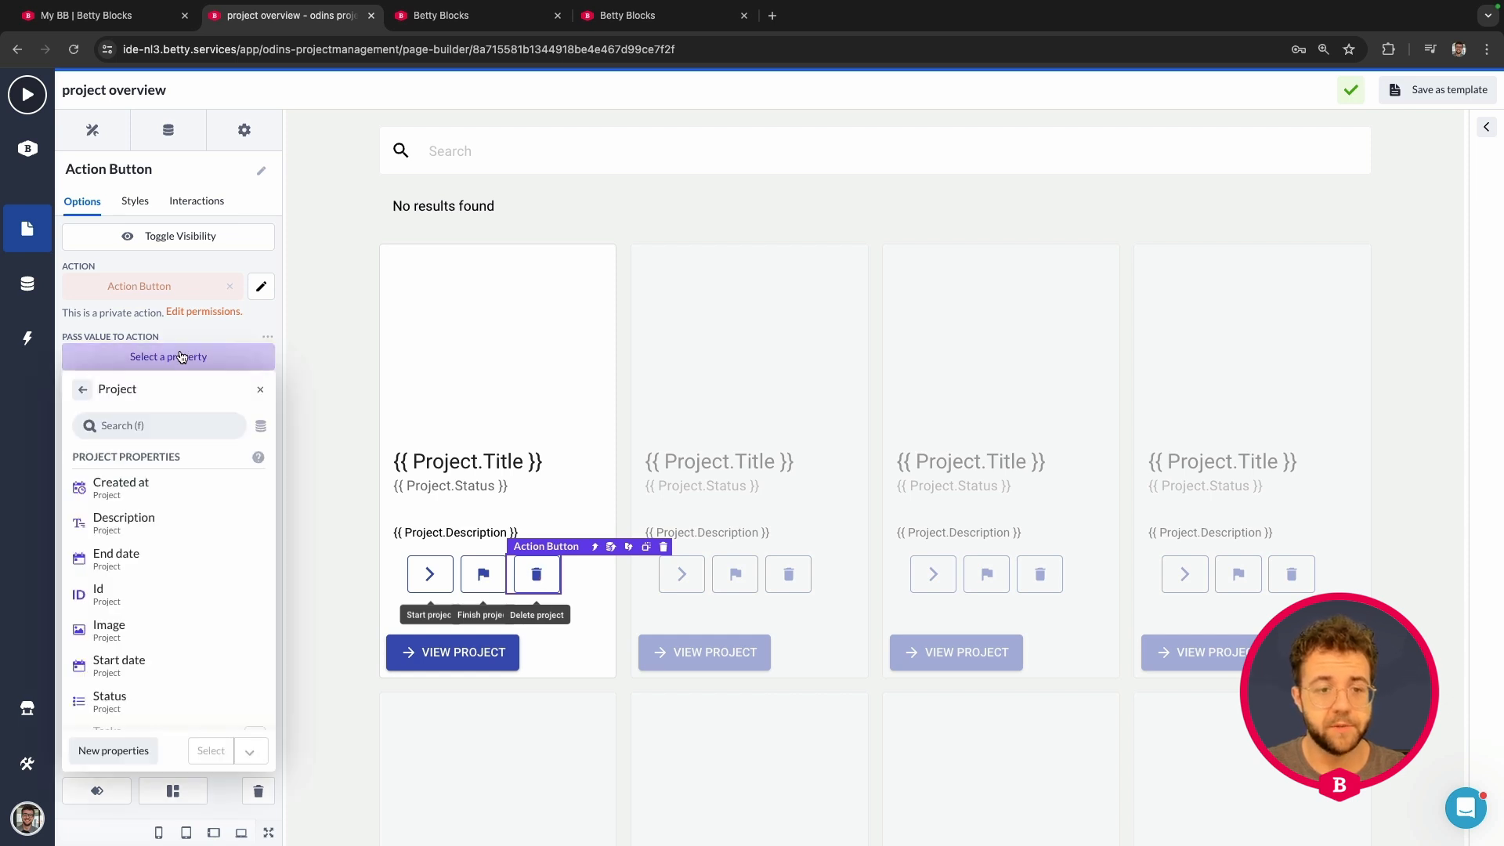
click(137, 600)
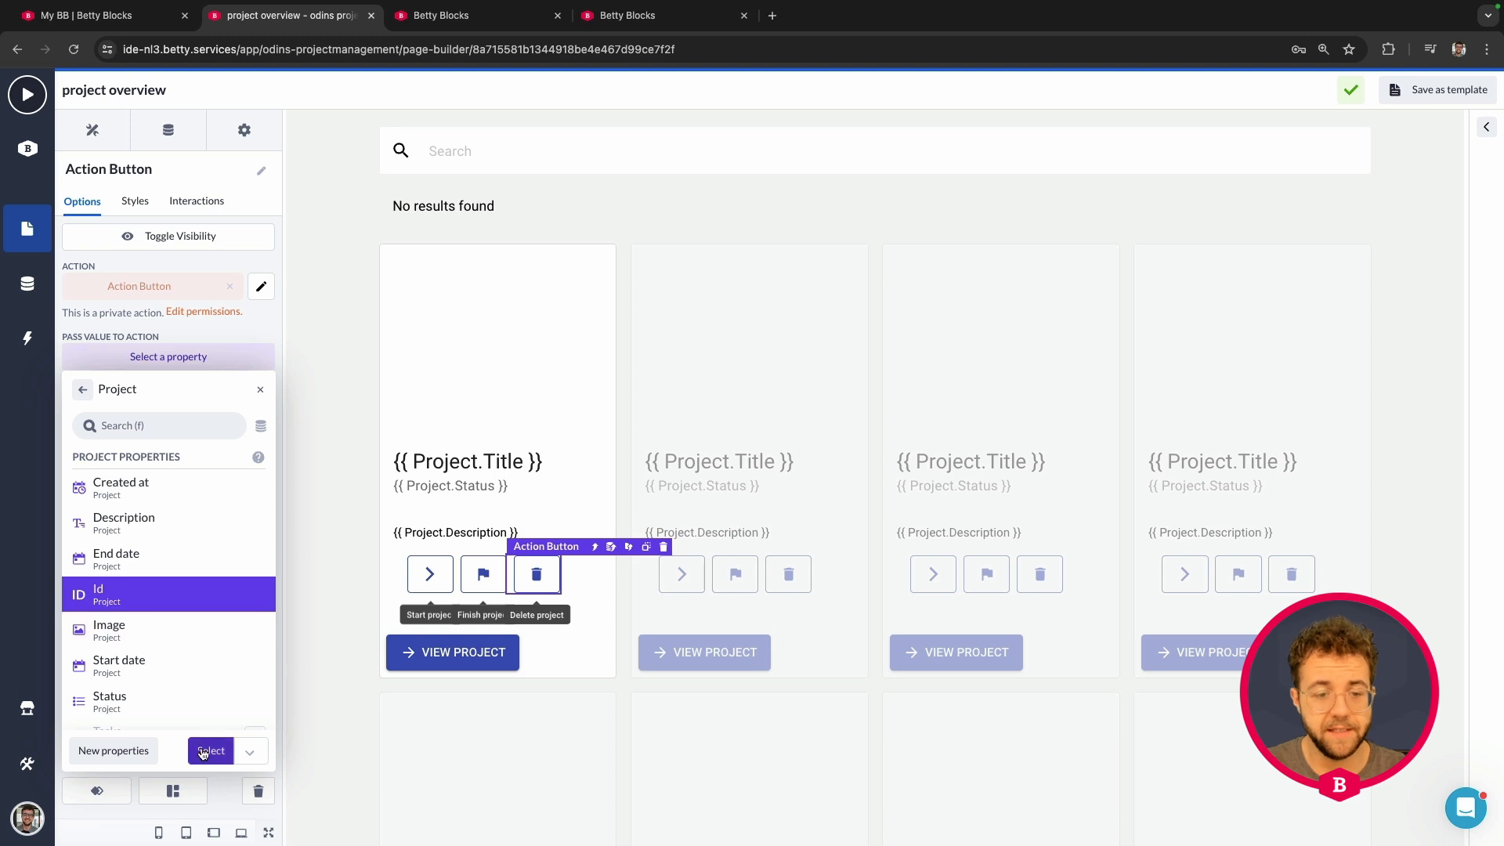
click(211, 750)
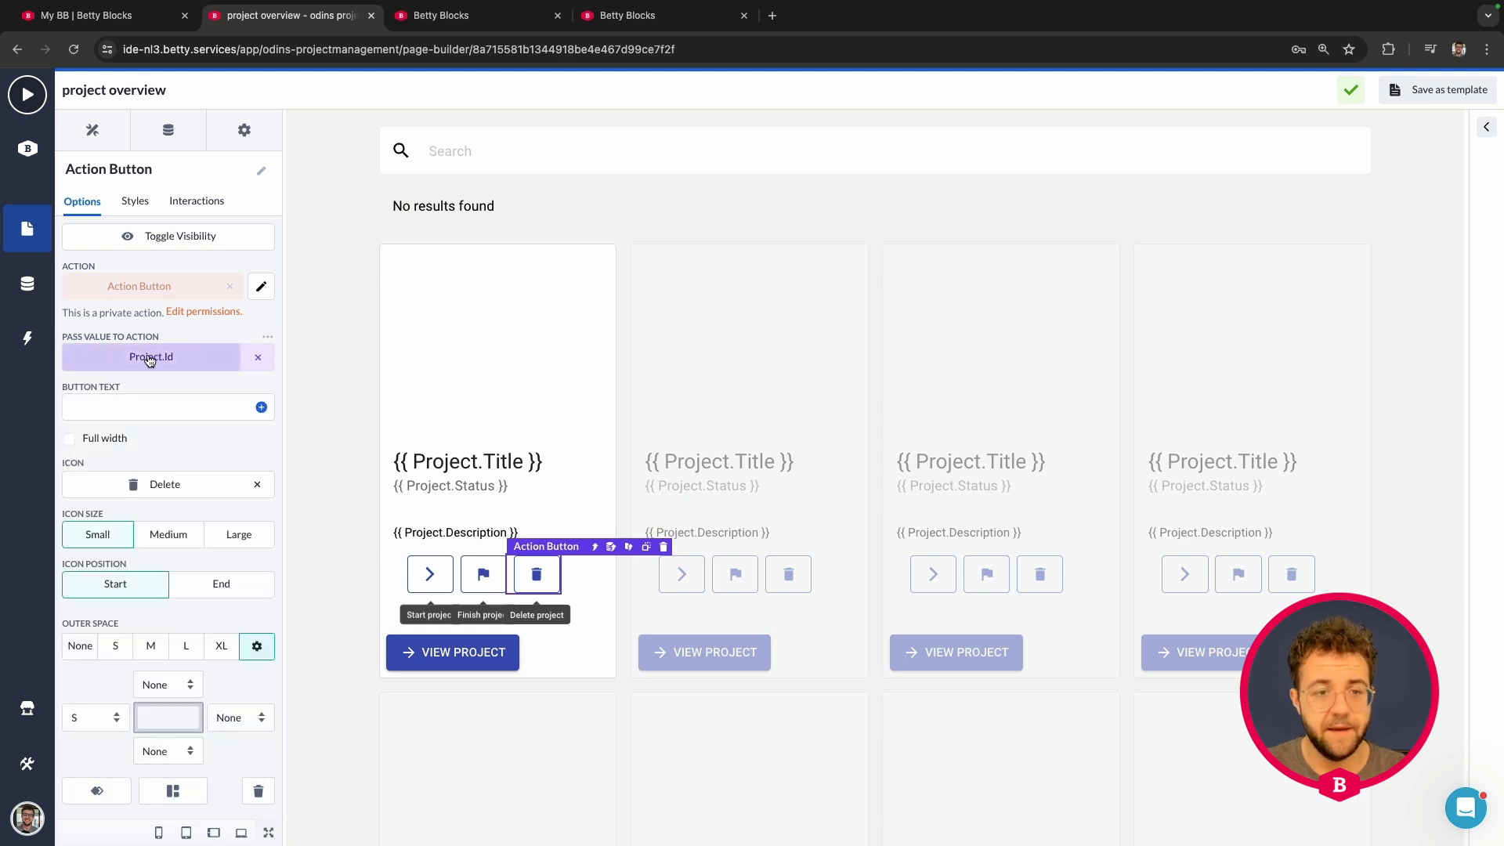
click(260, 289)
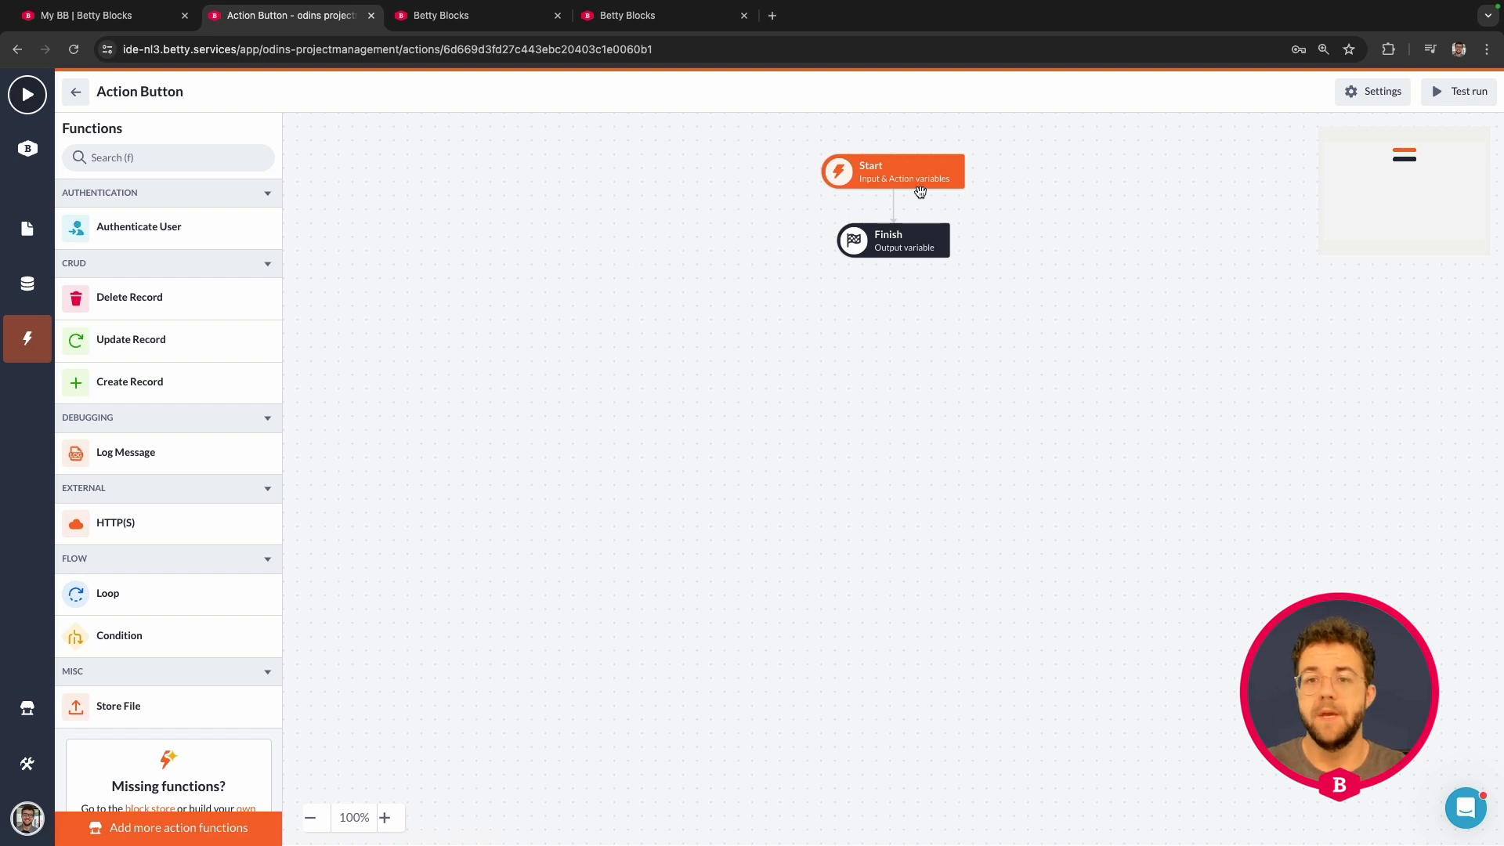
Step: Inspect the Start step's panel, which shows zero input variables and zero action variables
click(909, 178)
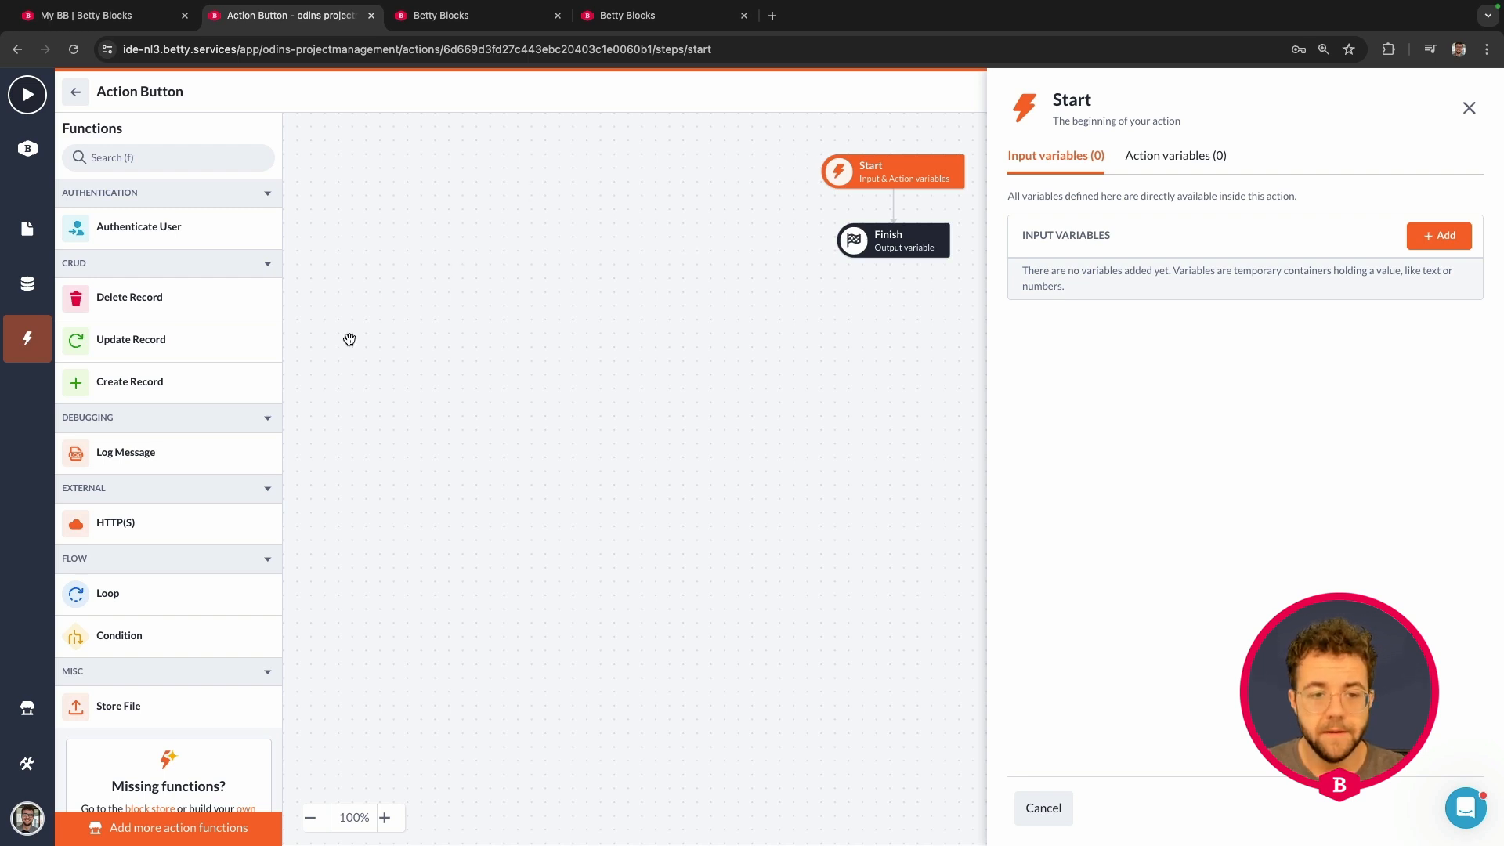
scroll(170, 247, down, 1)
scroll(124, 527, up, 1)
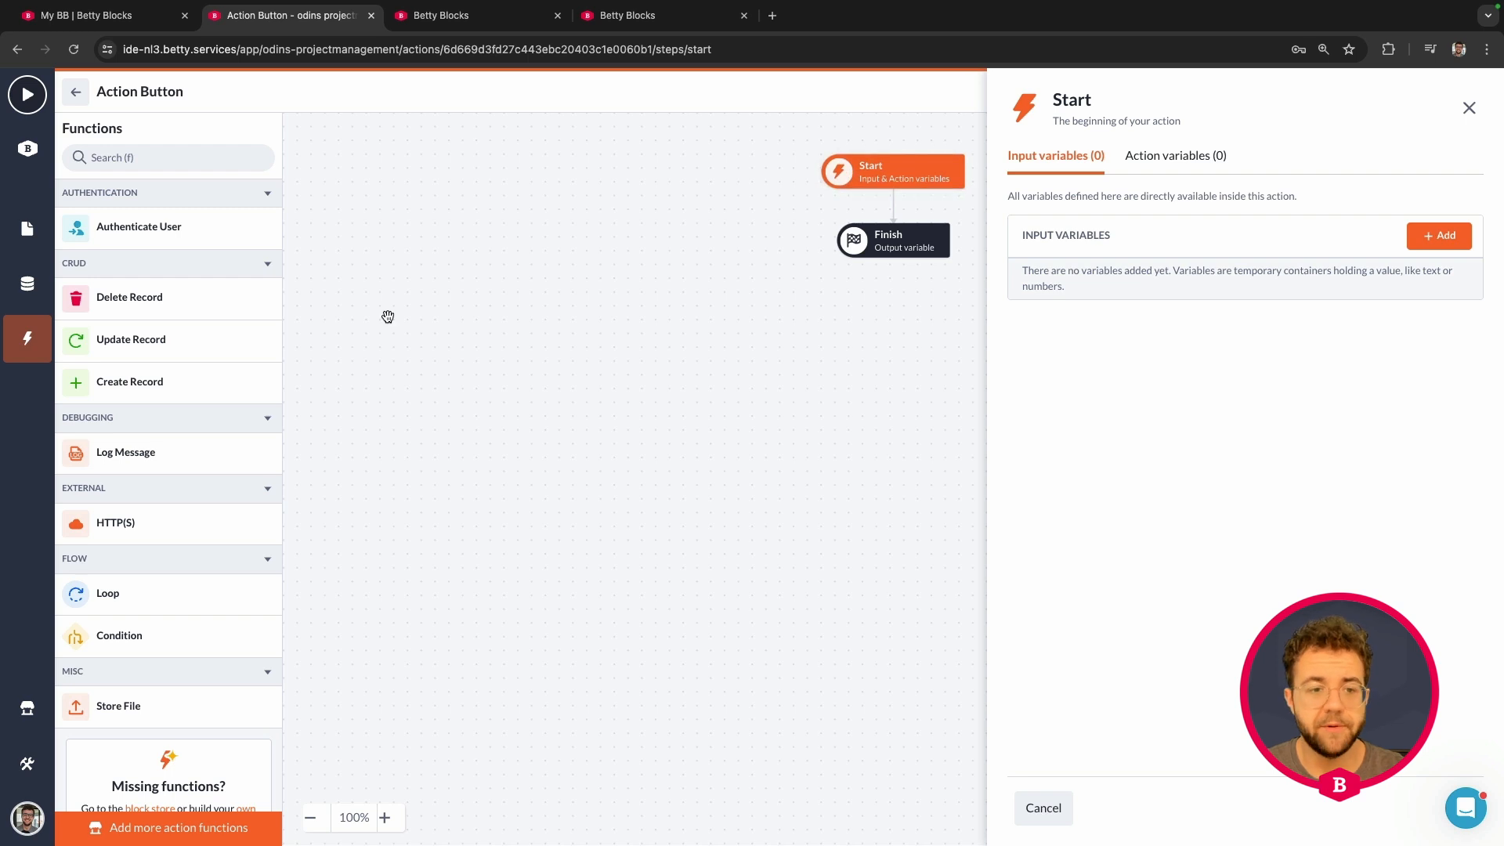
scroll(210, 429, down, 2)
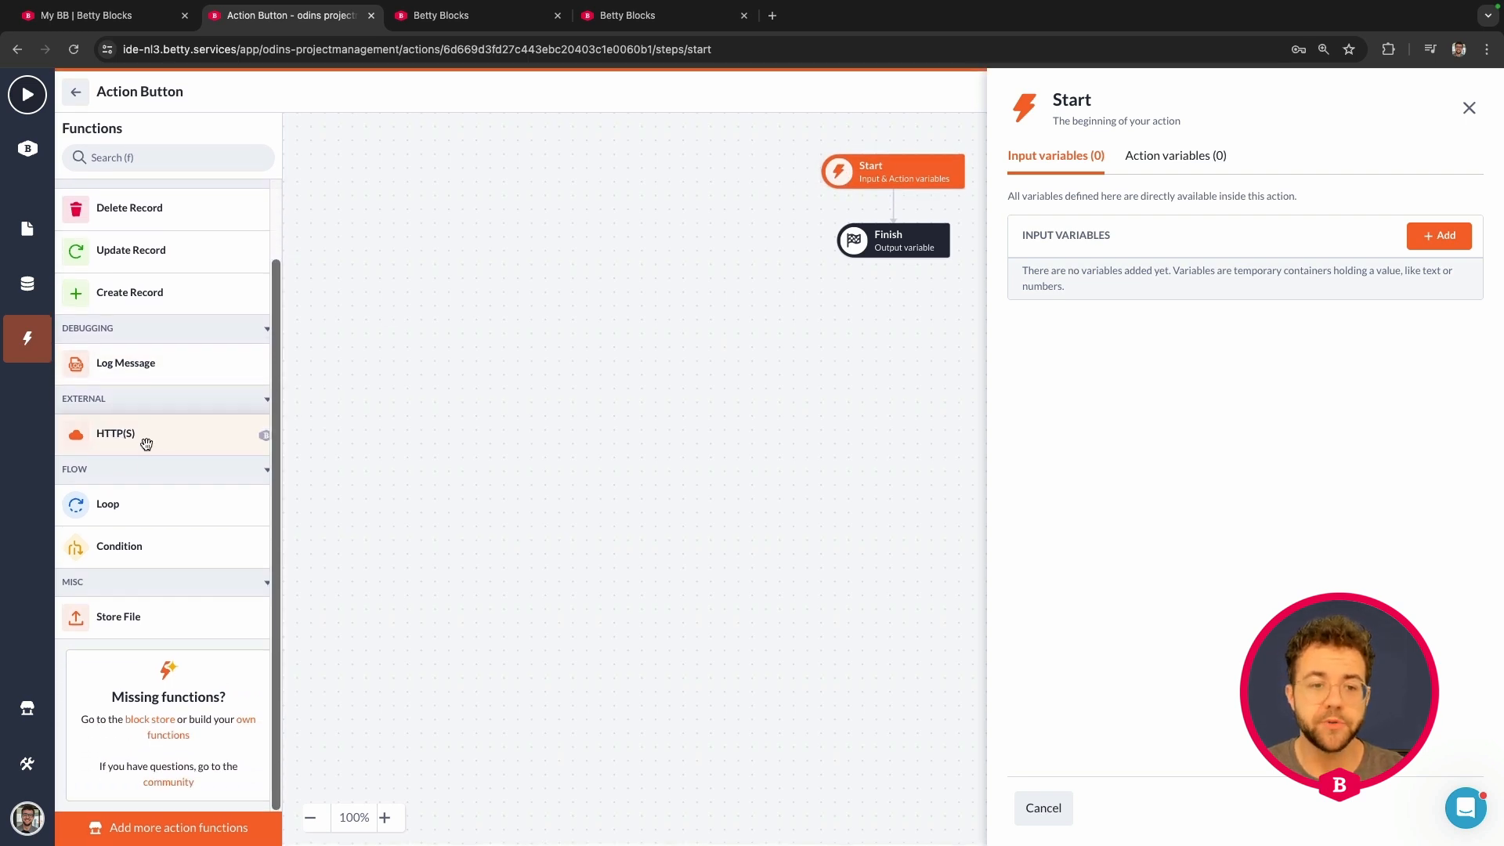
scroll(149, 440, up, 2)
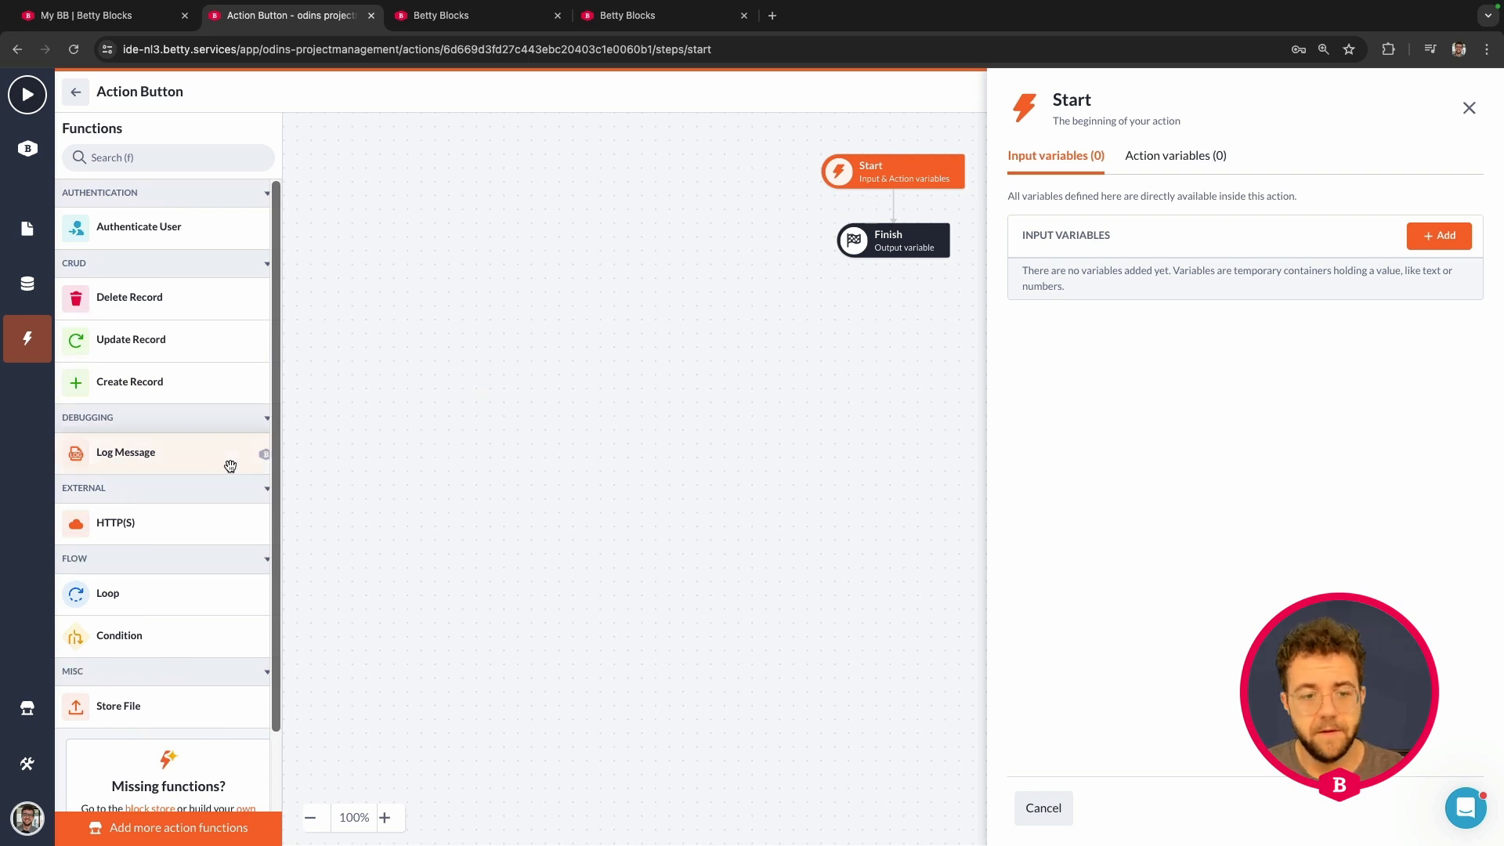
scroll(235, 549, down, 2)
scroll(130, 621, up, 2)
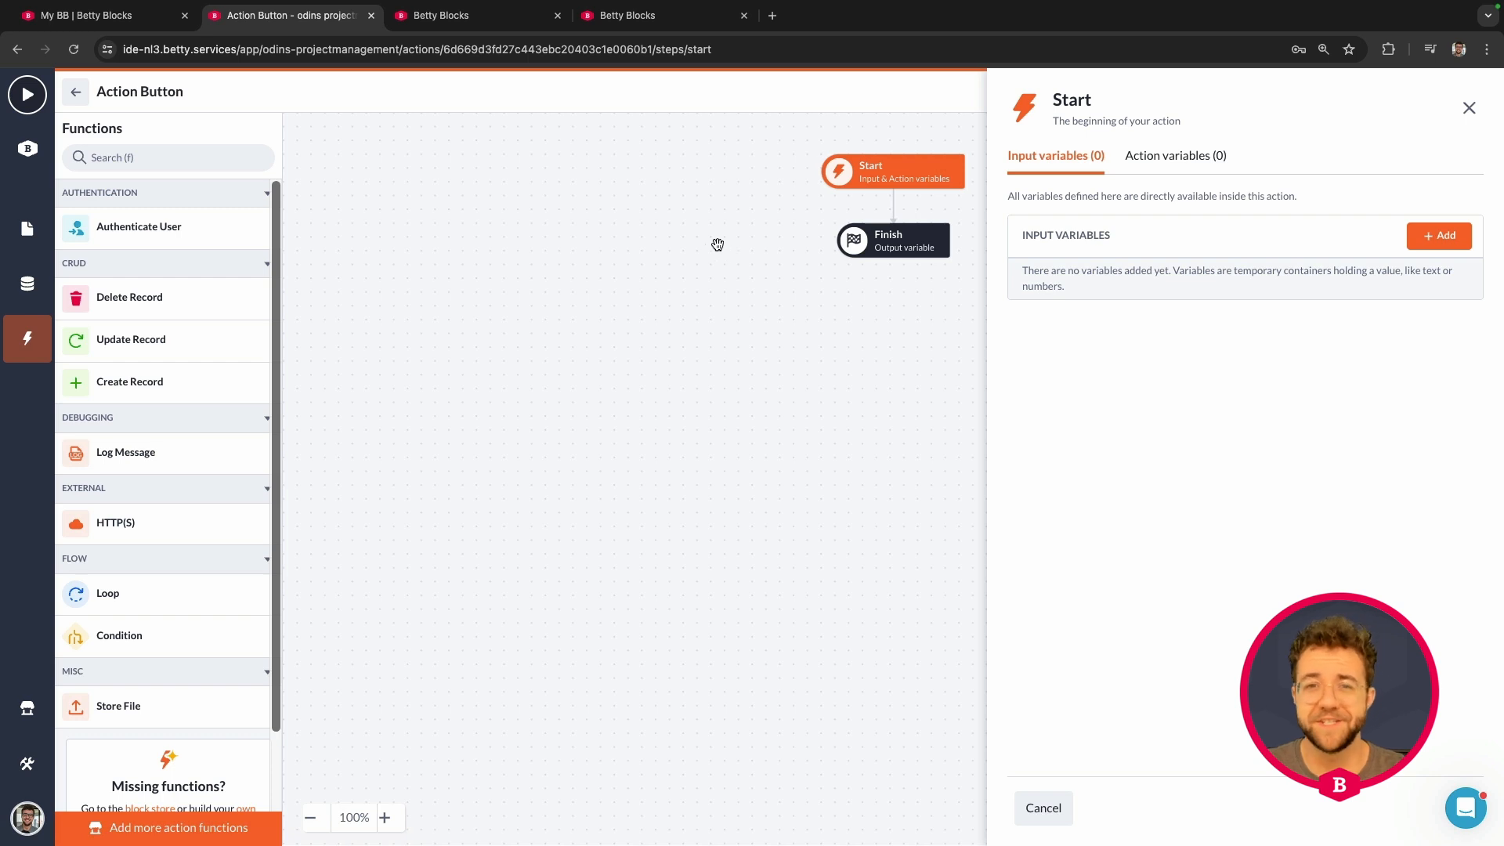
Step: Add a Record input variable named id on the Project model, save it, and close the Start panel
click(1468, 108)
click(901, 179)
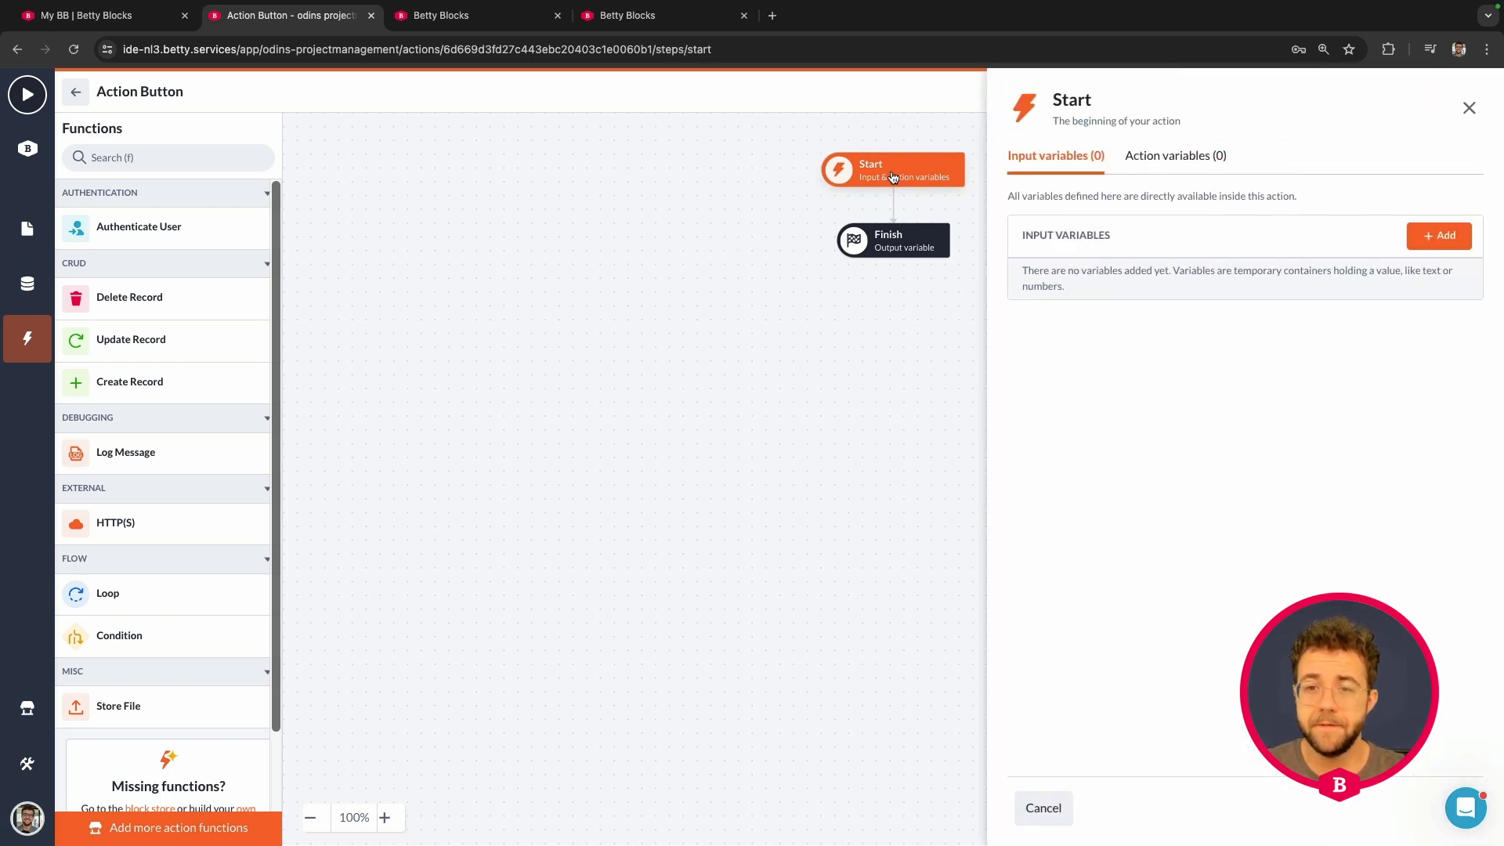
click(1432, 239)
click(470, 288)
text(id)
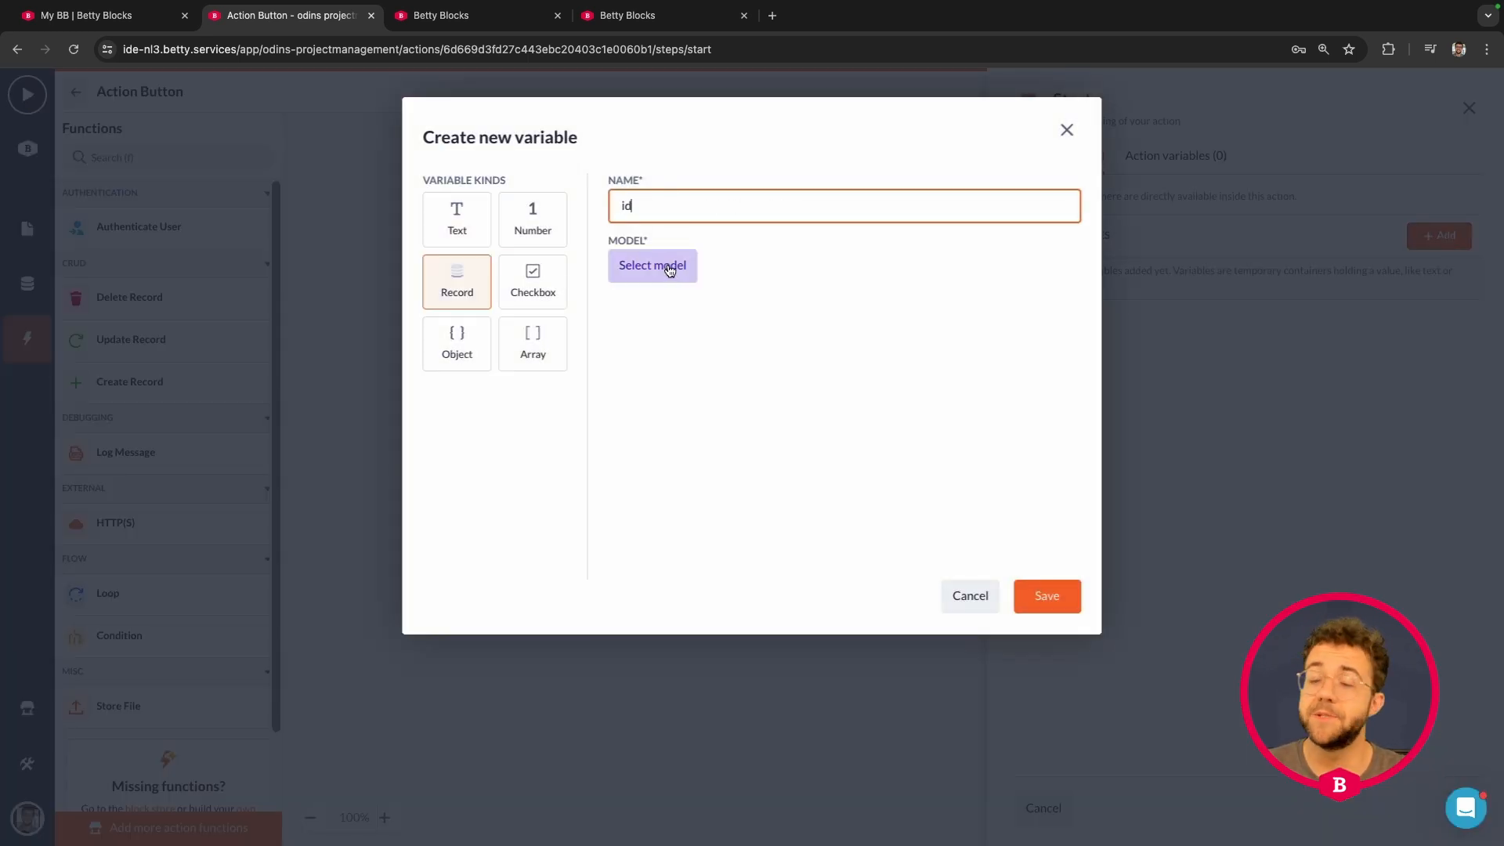
click(670, 268)
click(670, 365)
click(784, 579)
click(1063, 599)
click(1045, 800)
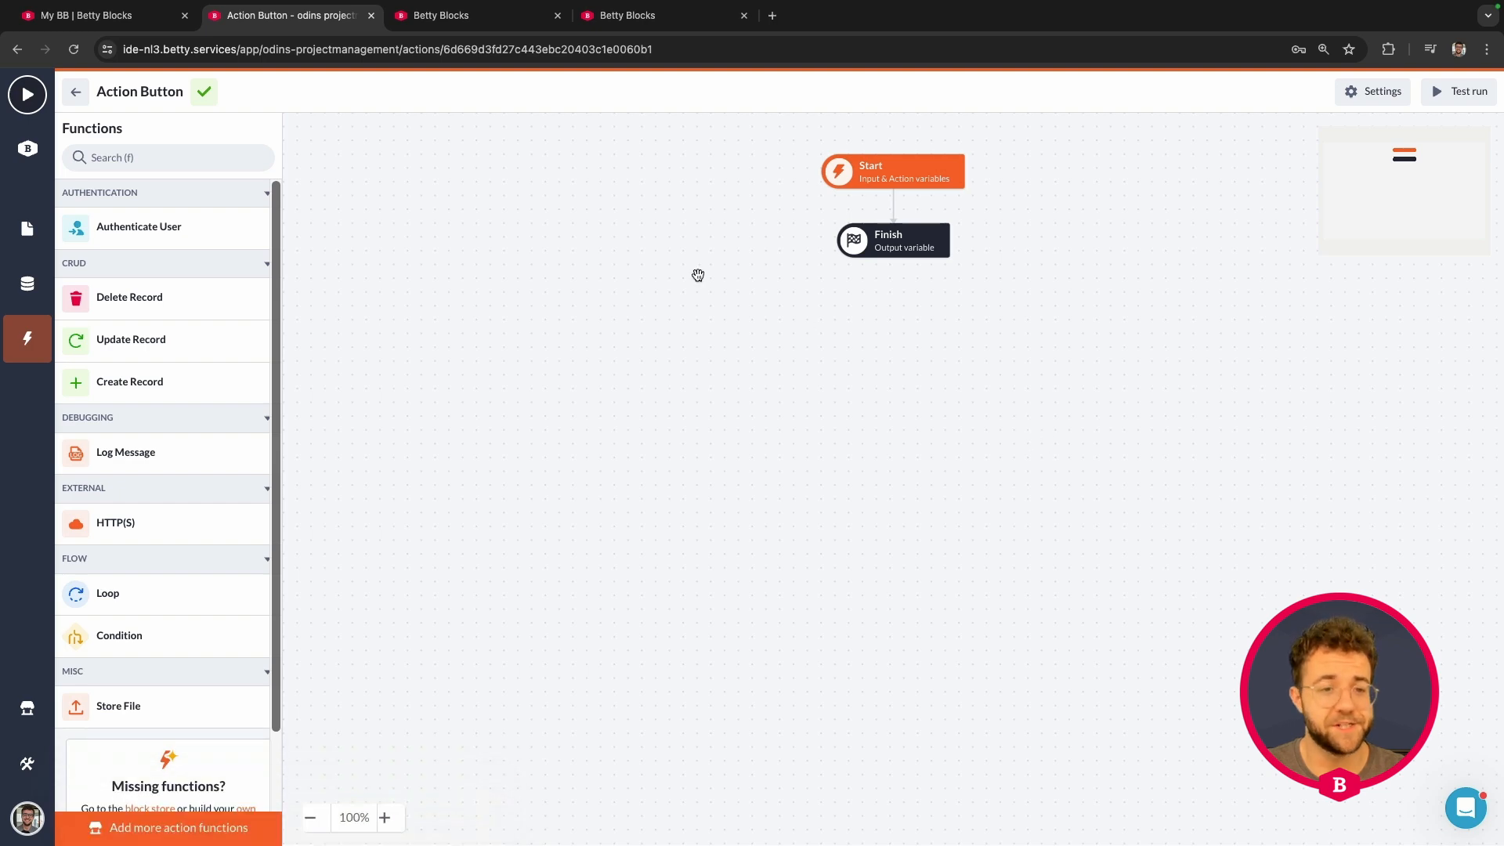
Step: Insert a Delete Record step that deletes the id record, name its result deleted_project, and save
drag(232, 305, 832, 216)
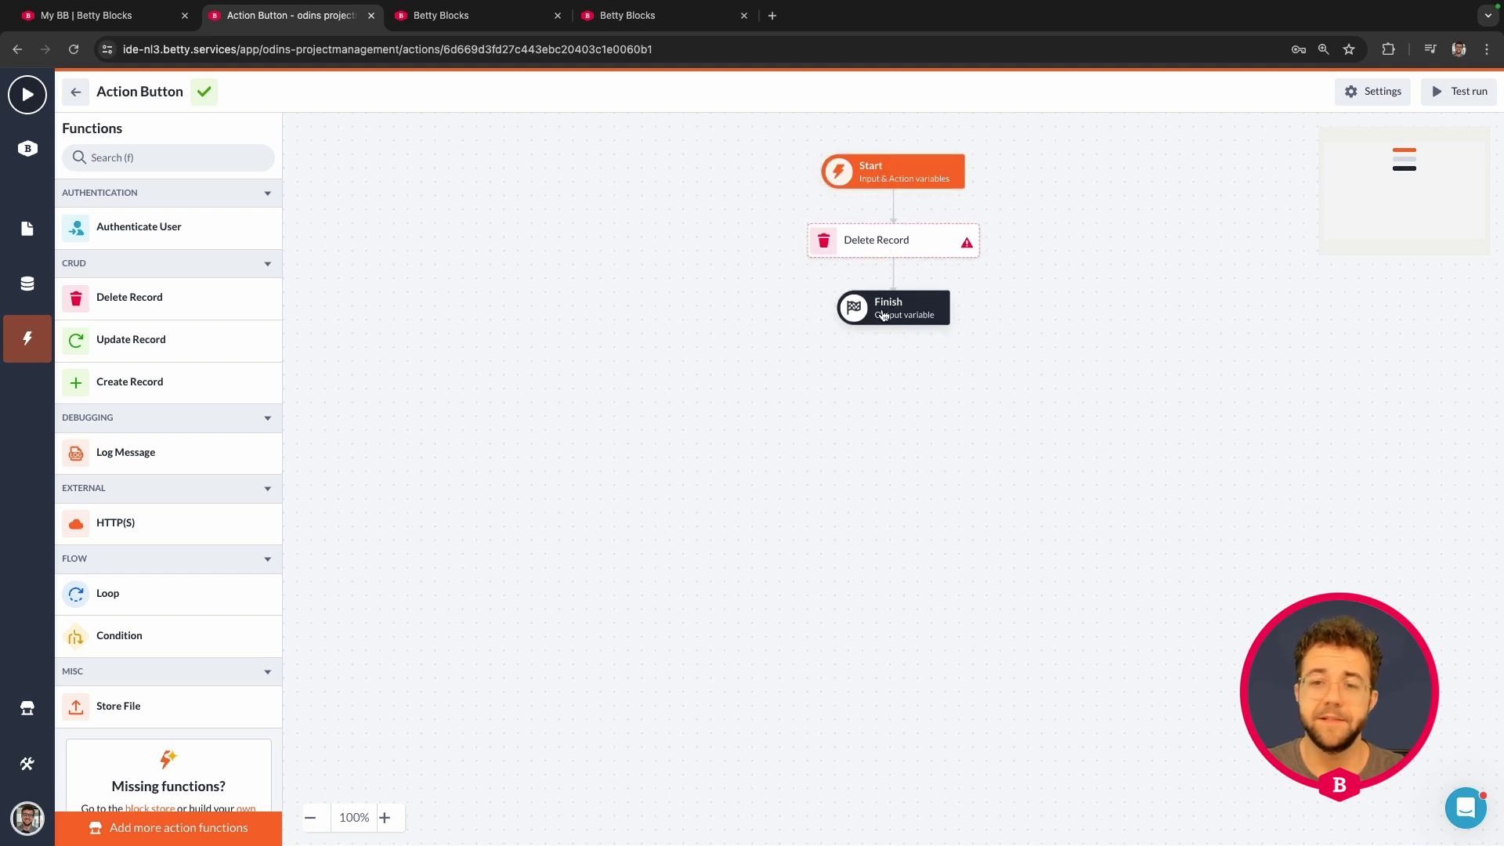
click(893, 248)
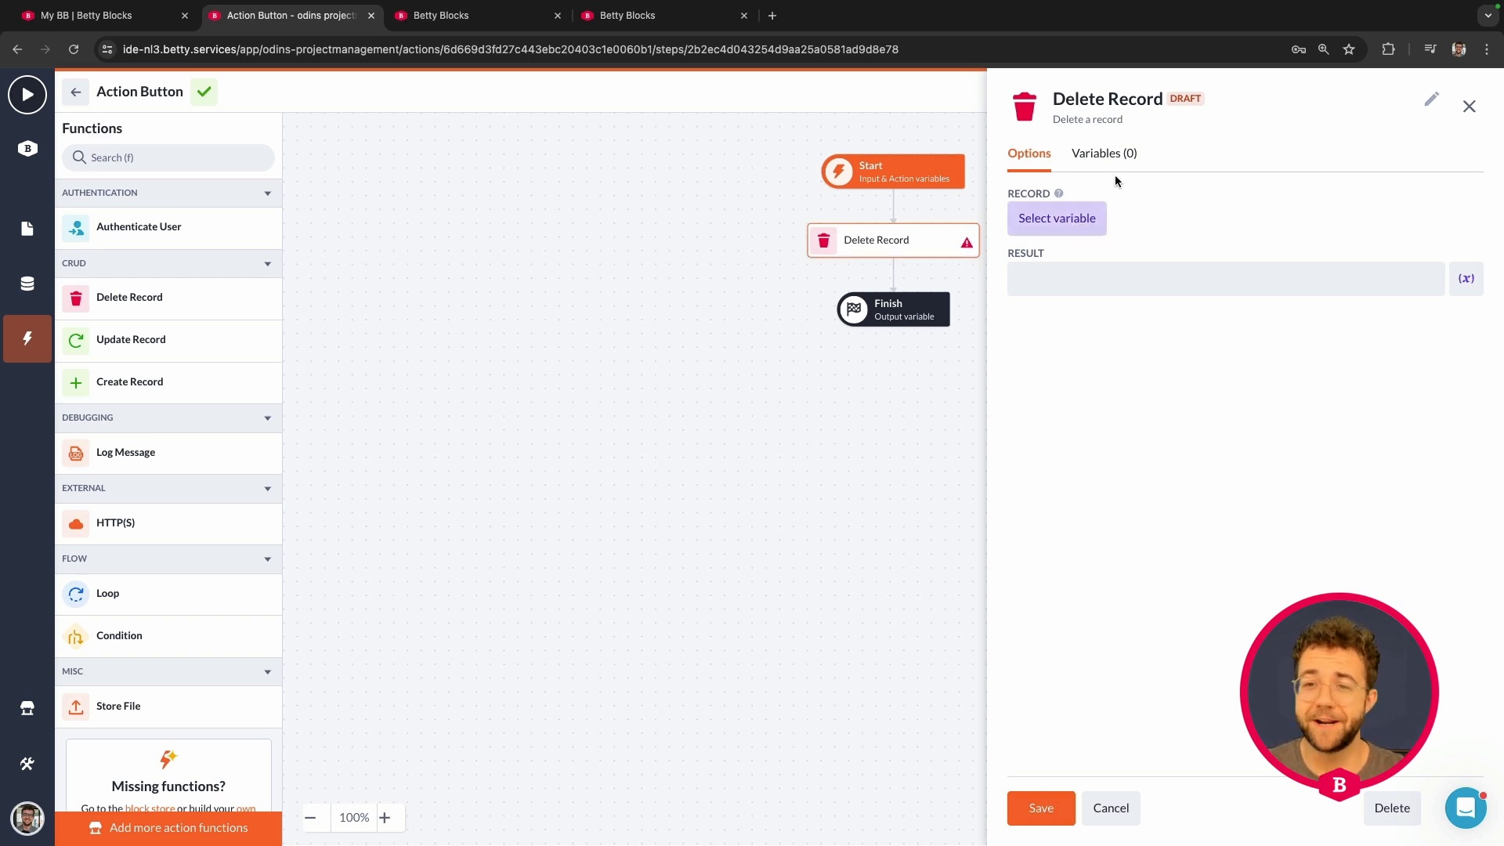
click(1063, 227)
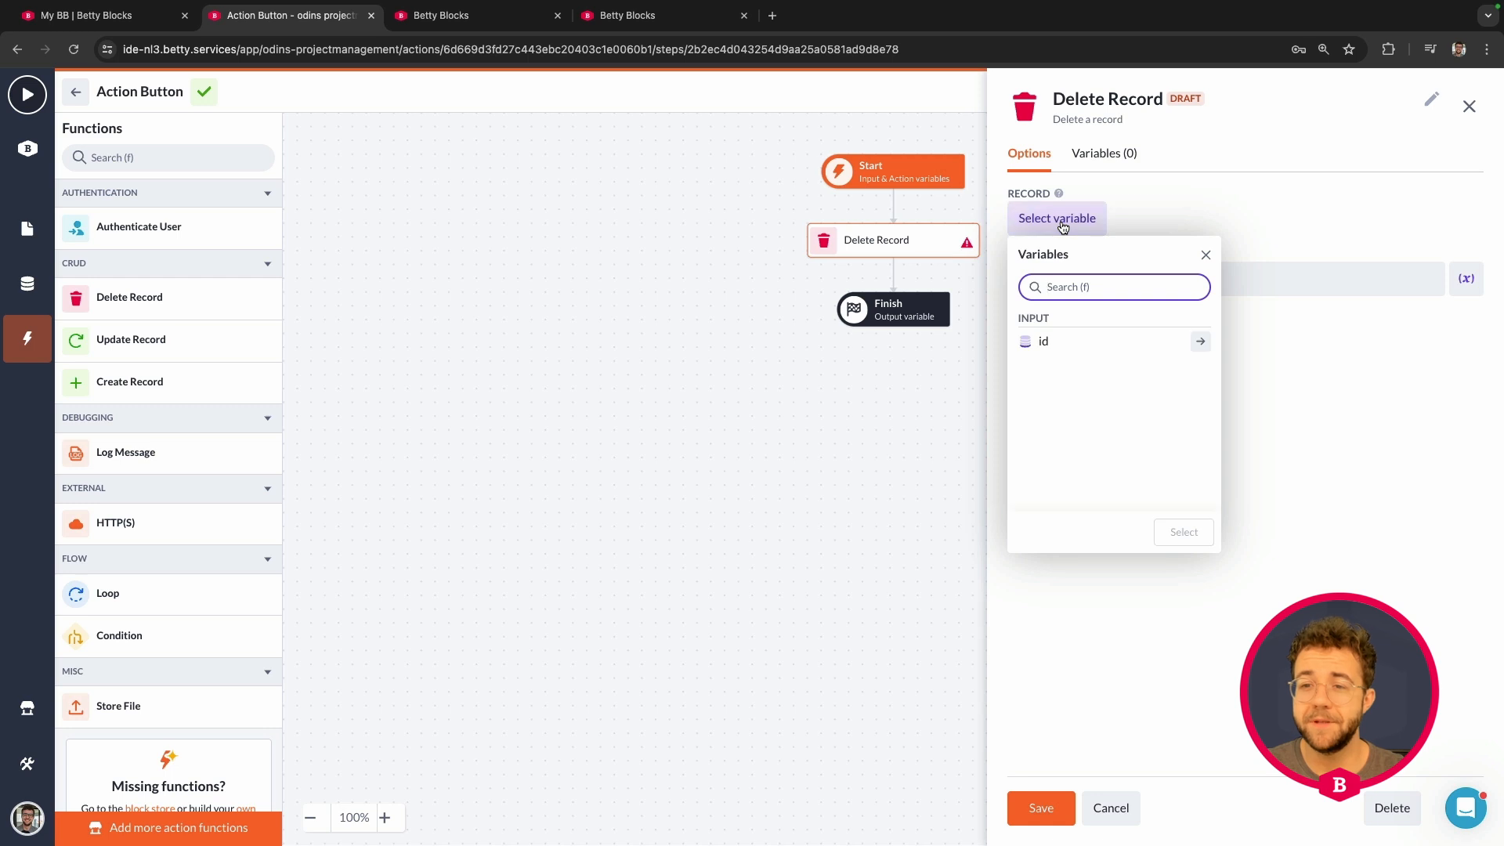
click(1070, 350)
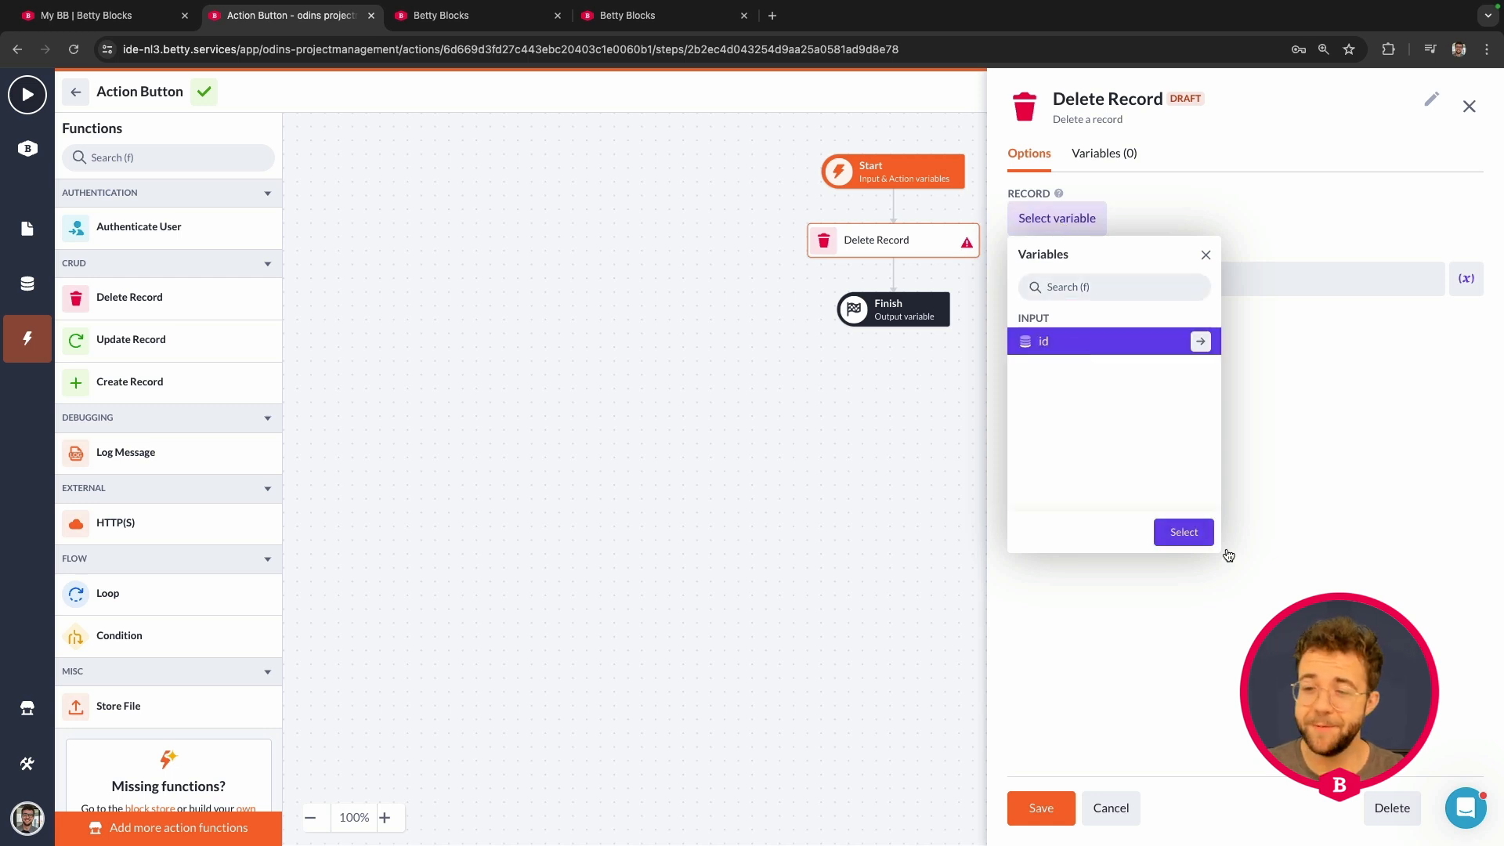
click(1184, 532)
click(1094, 291)
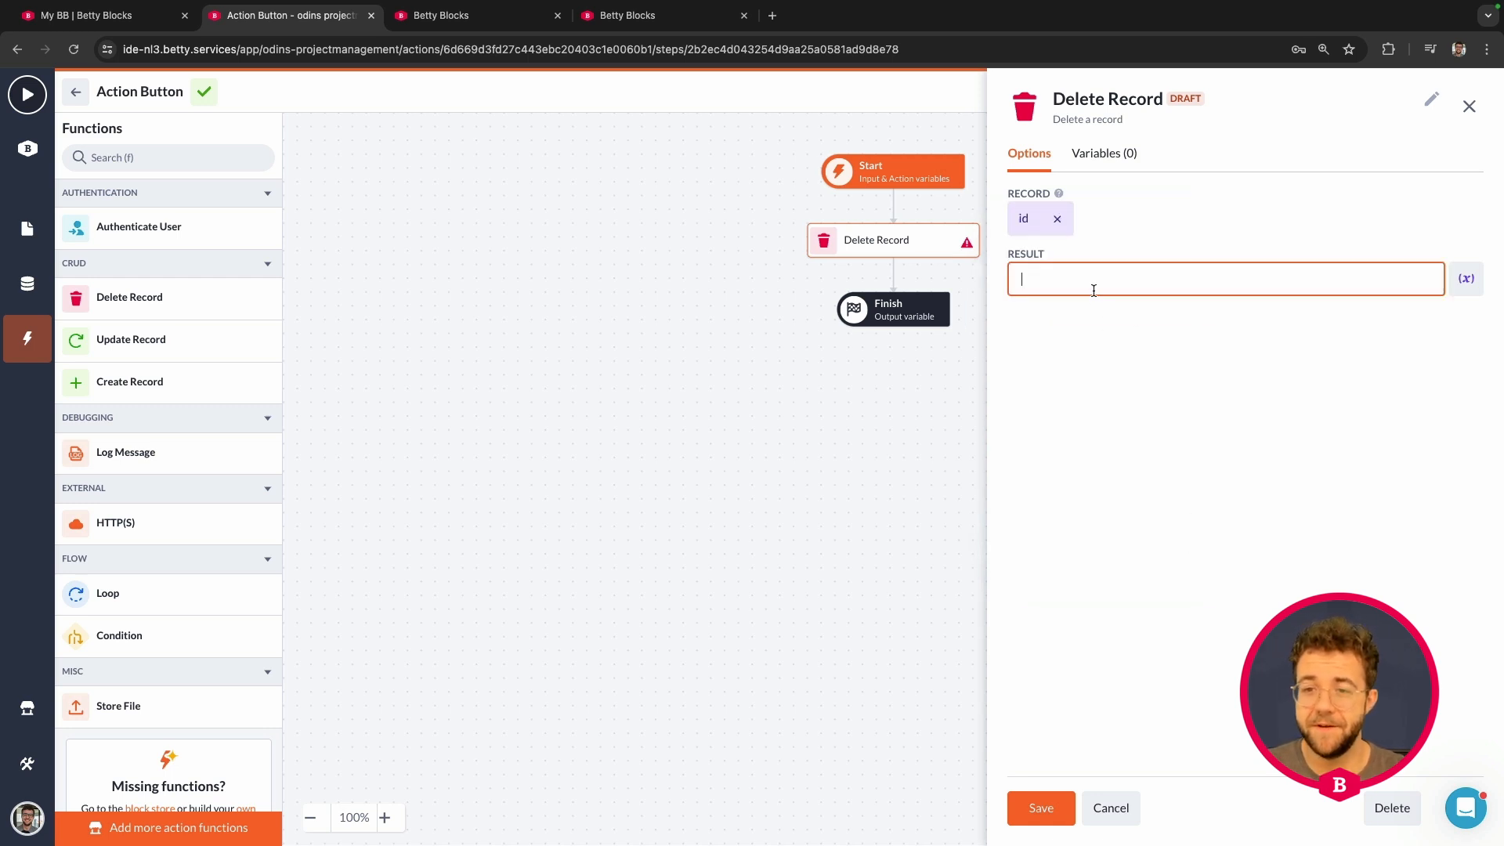
text(dele)
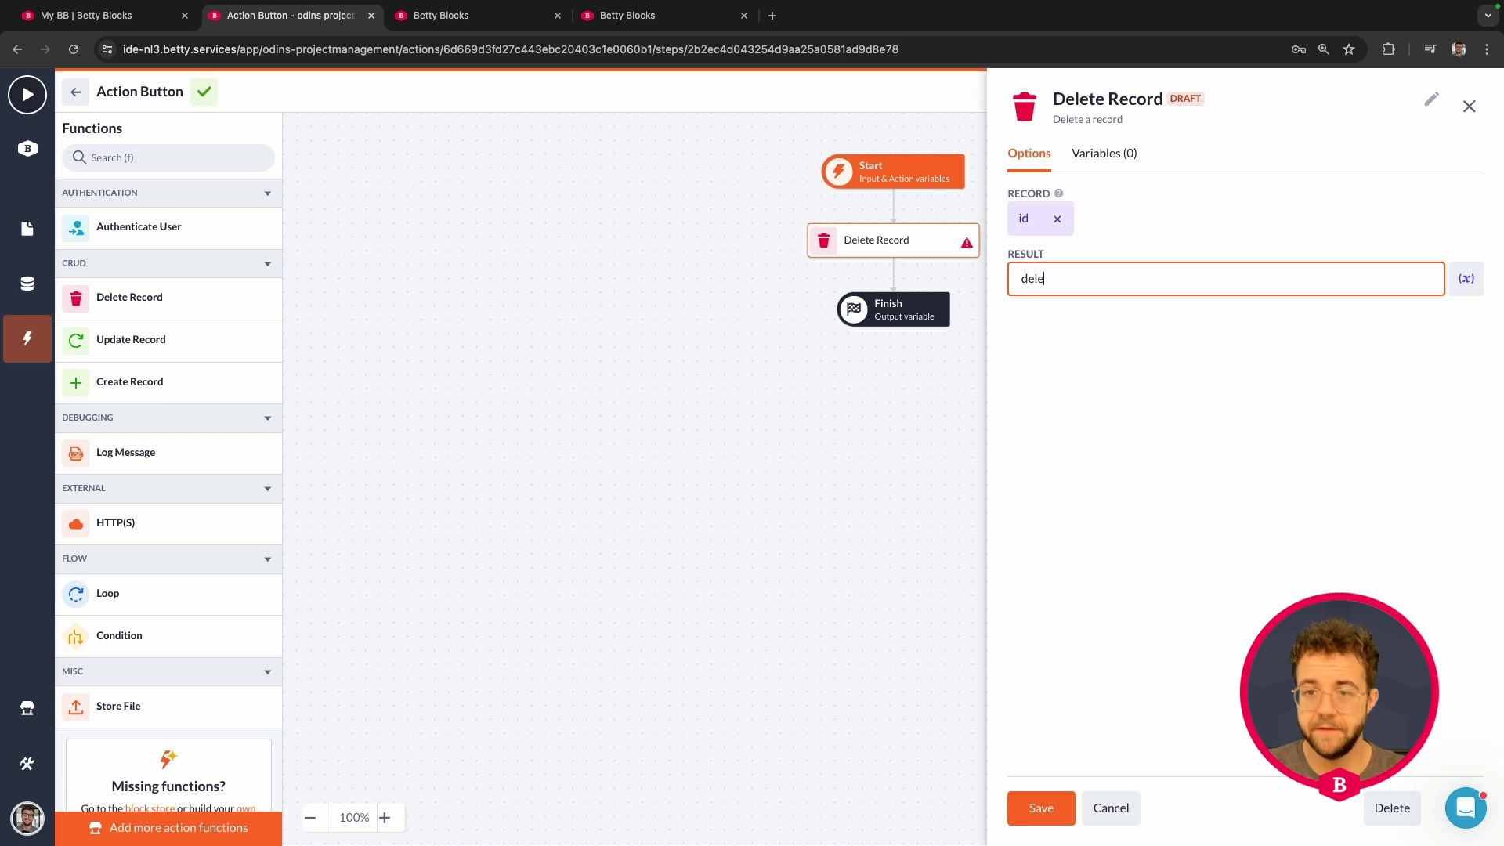
text(ted_proejct)
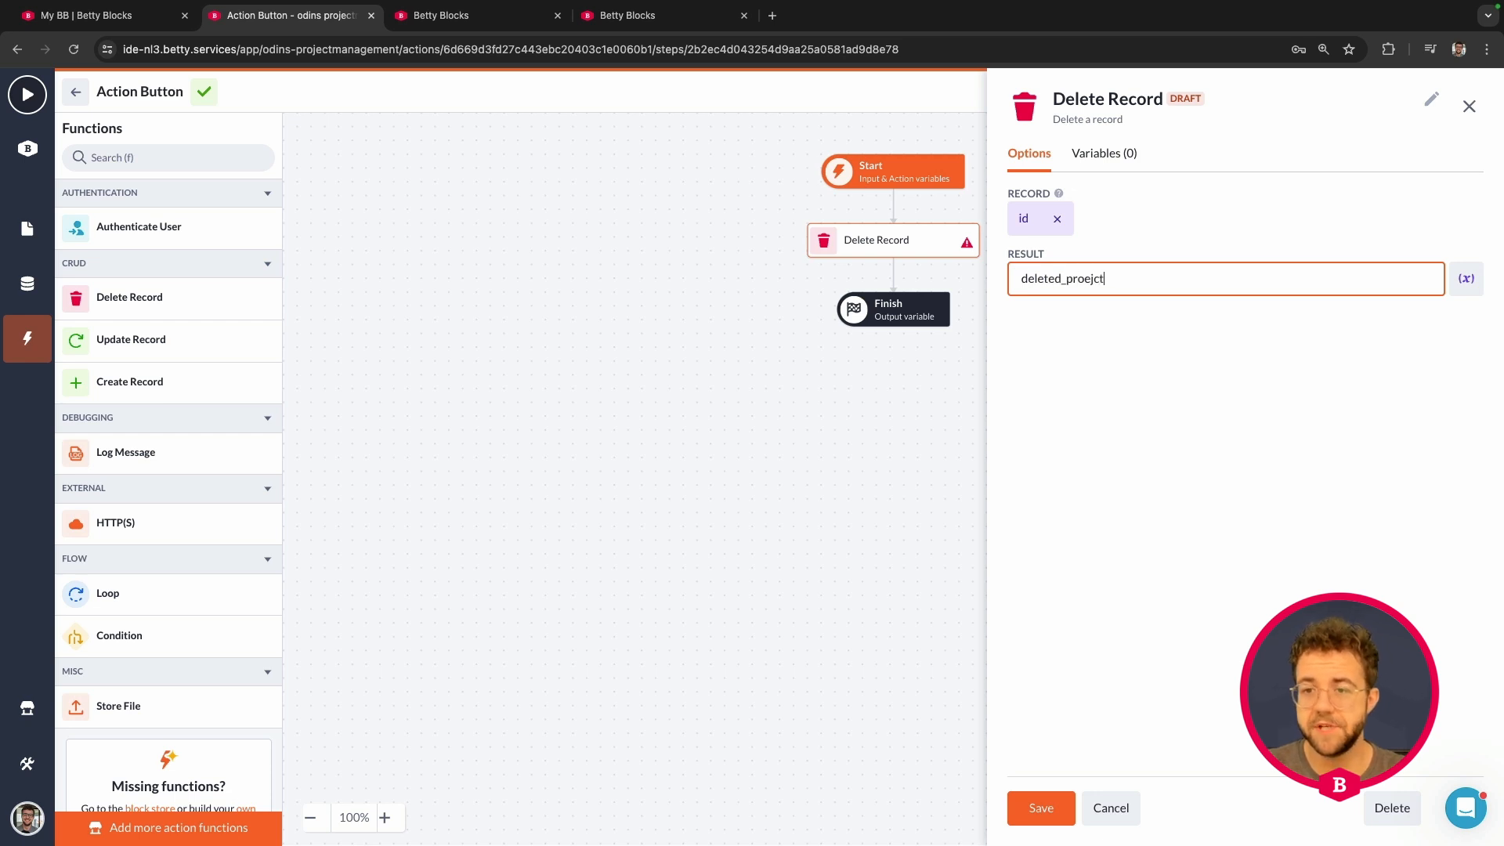
key(BackSpace)
key(BackSpace)
key(BackSpace)
key(BackSpace)
text(ject)
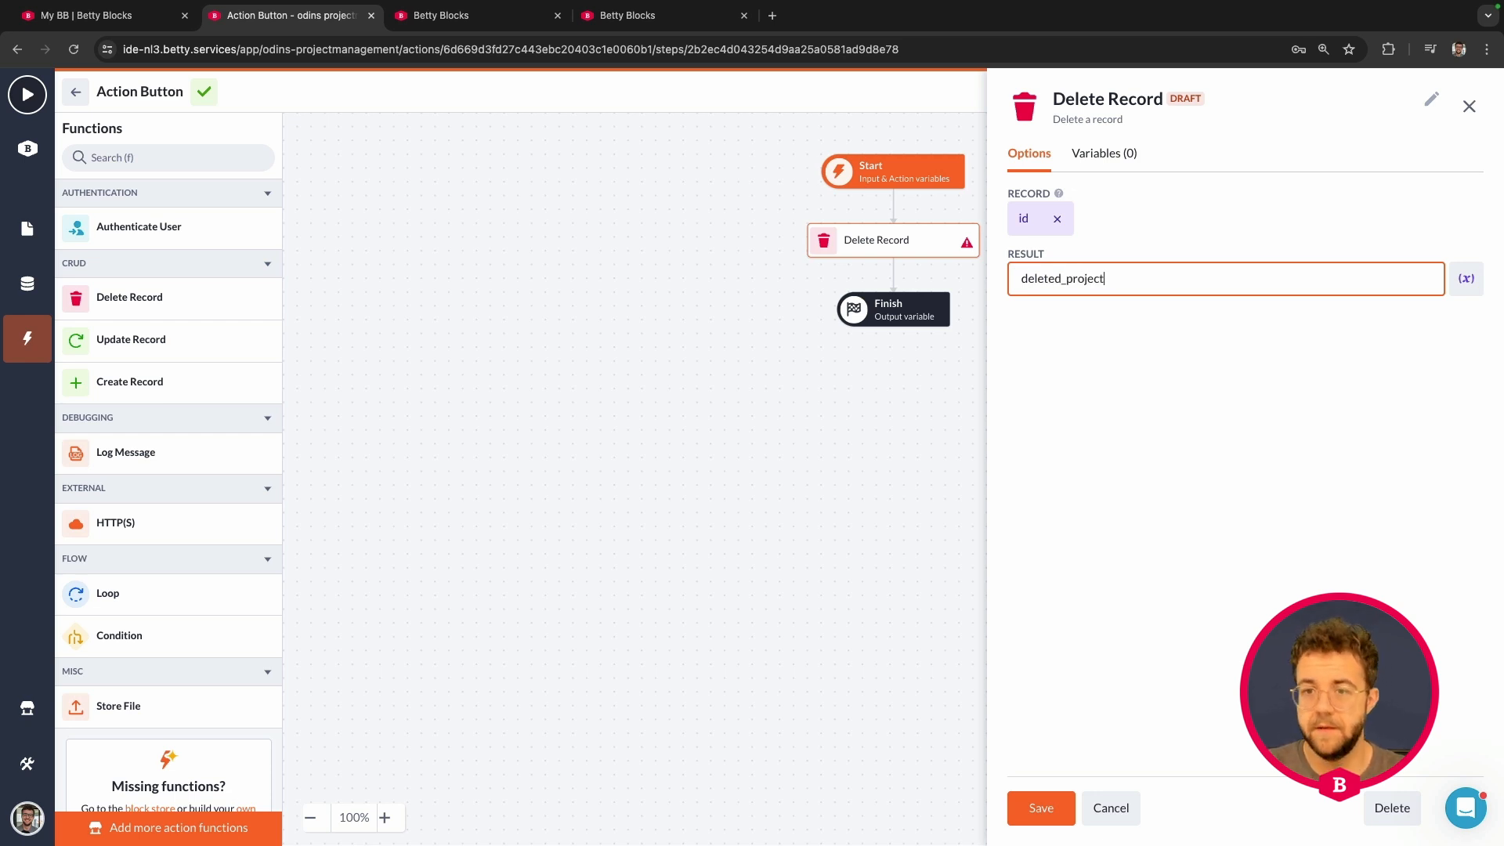
click(1054, 811)
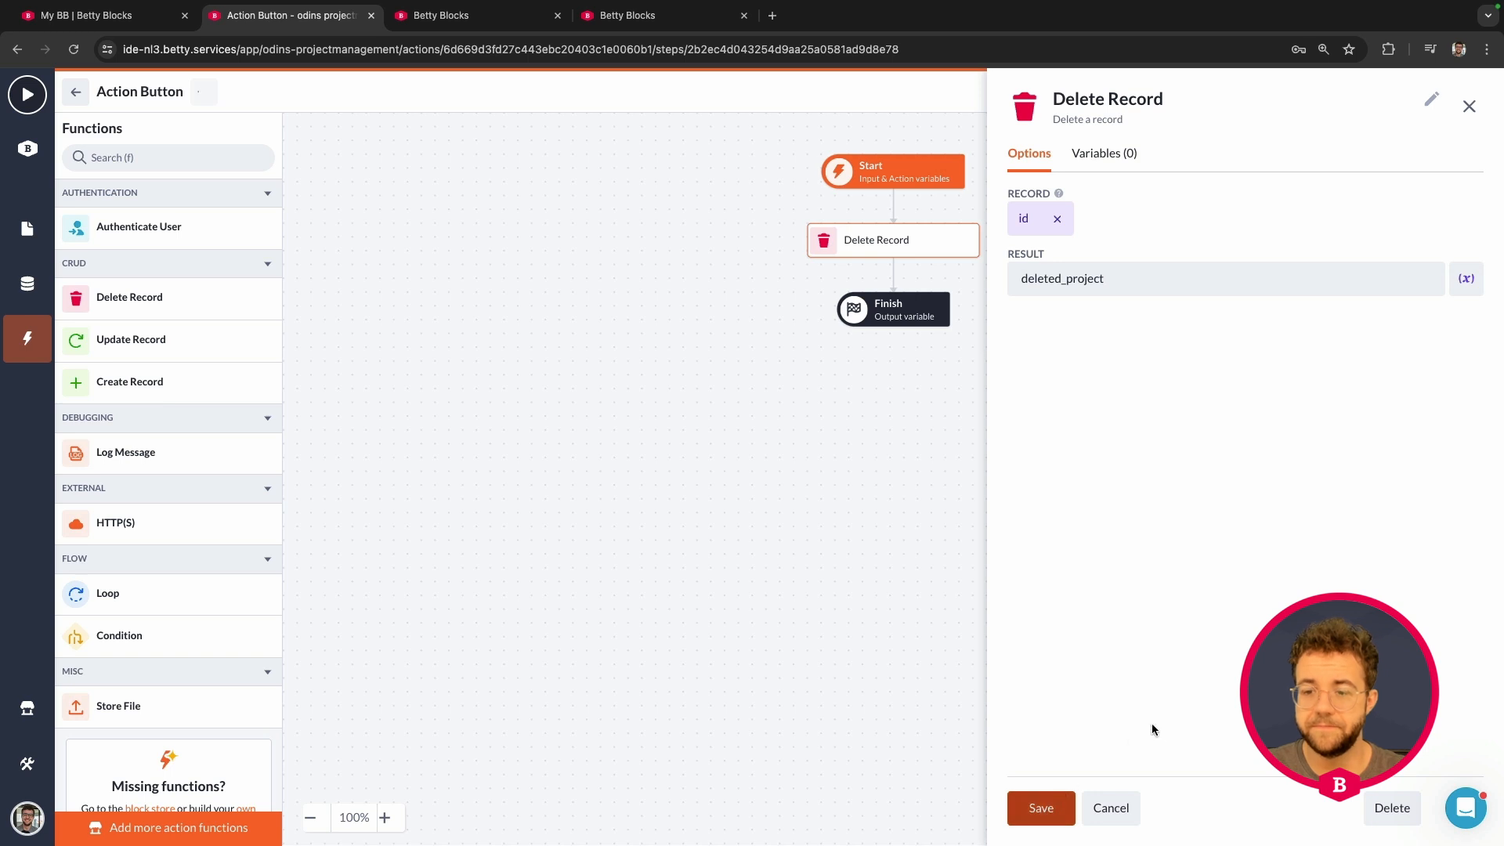
click(1130, 821)
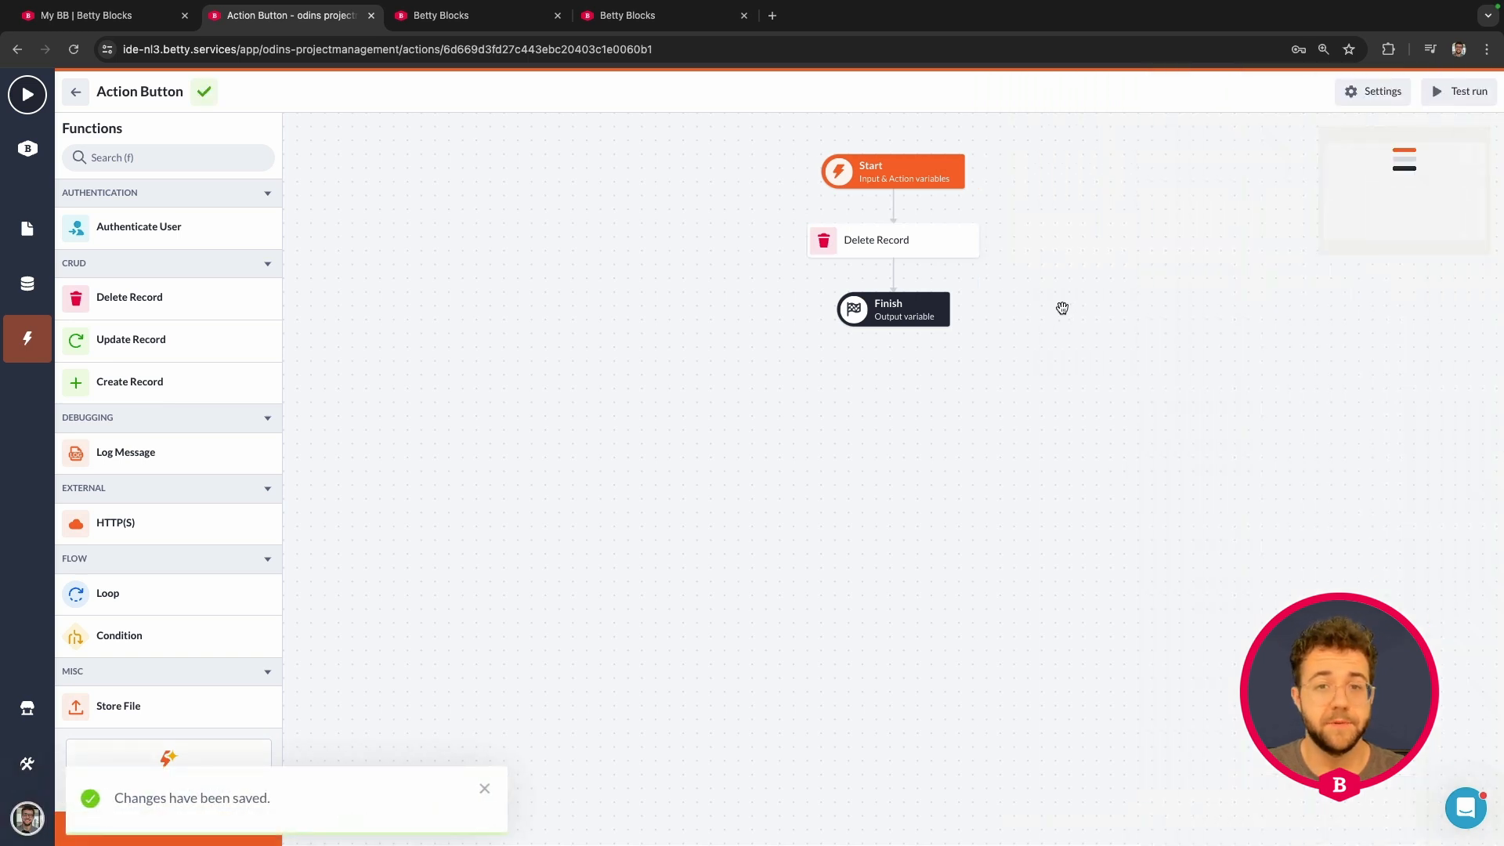
Step: Rename the action 'Delete project action', note in its description that it deletes a project on the overview page, and save
click(1351, 91)
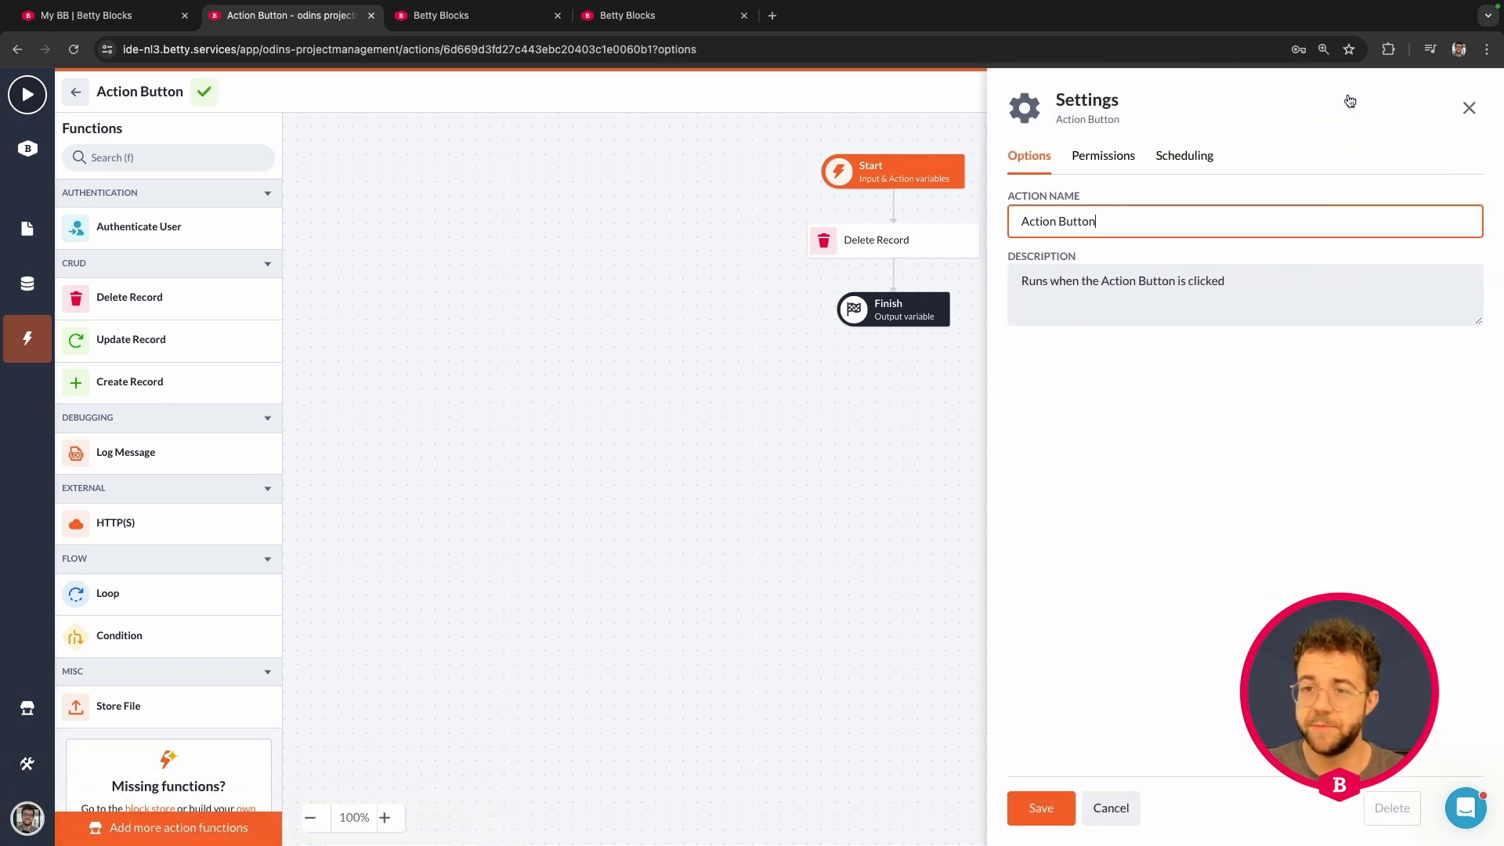
drag(1137, 205, 1001, 227)
text(Delete project action)
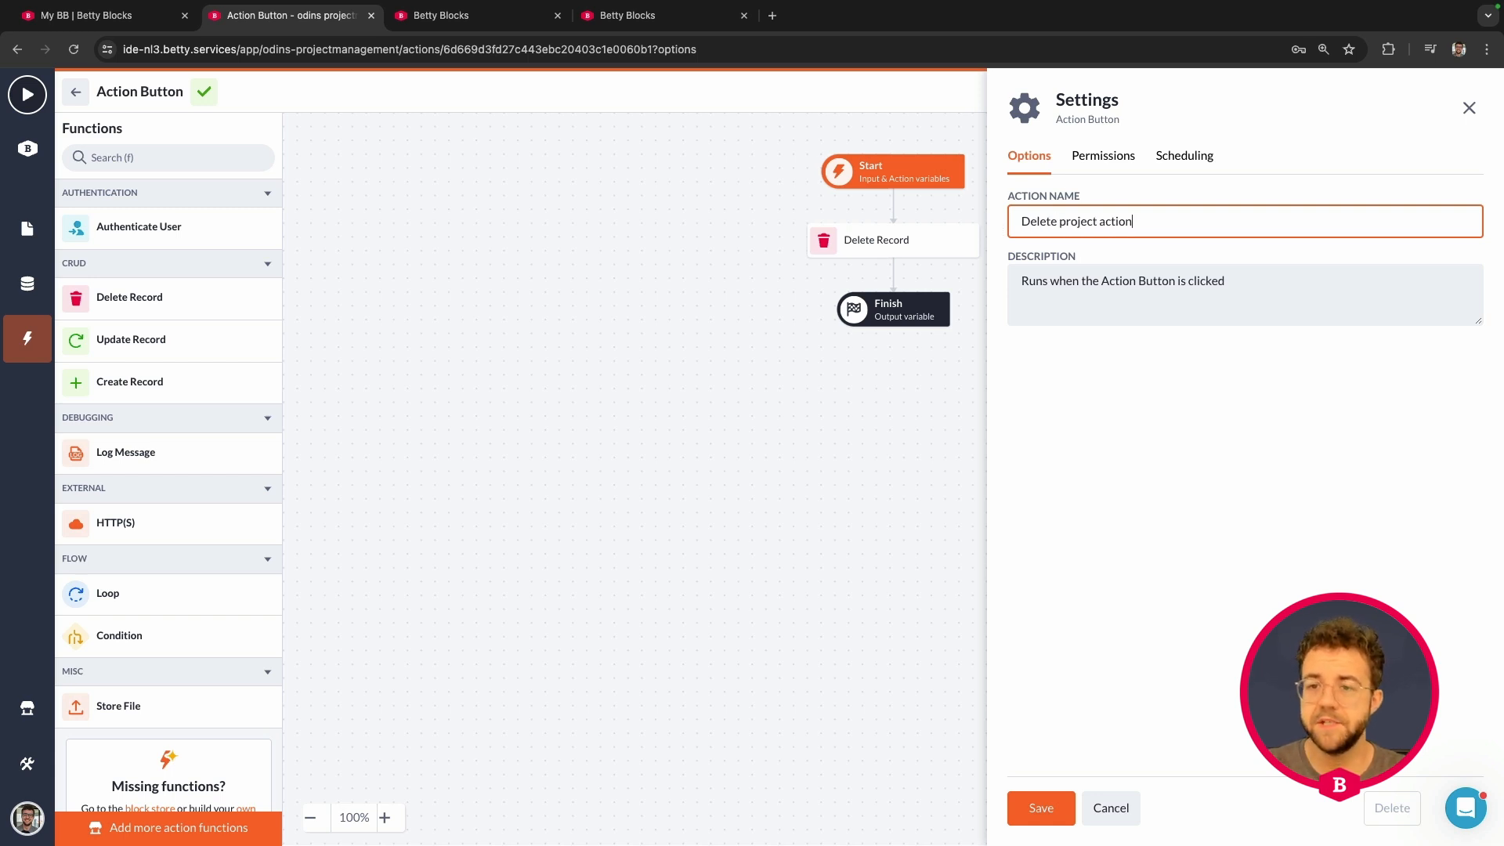
click(1242, 281)
text(, de)
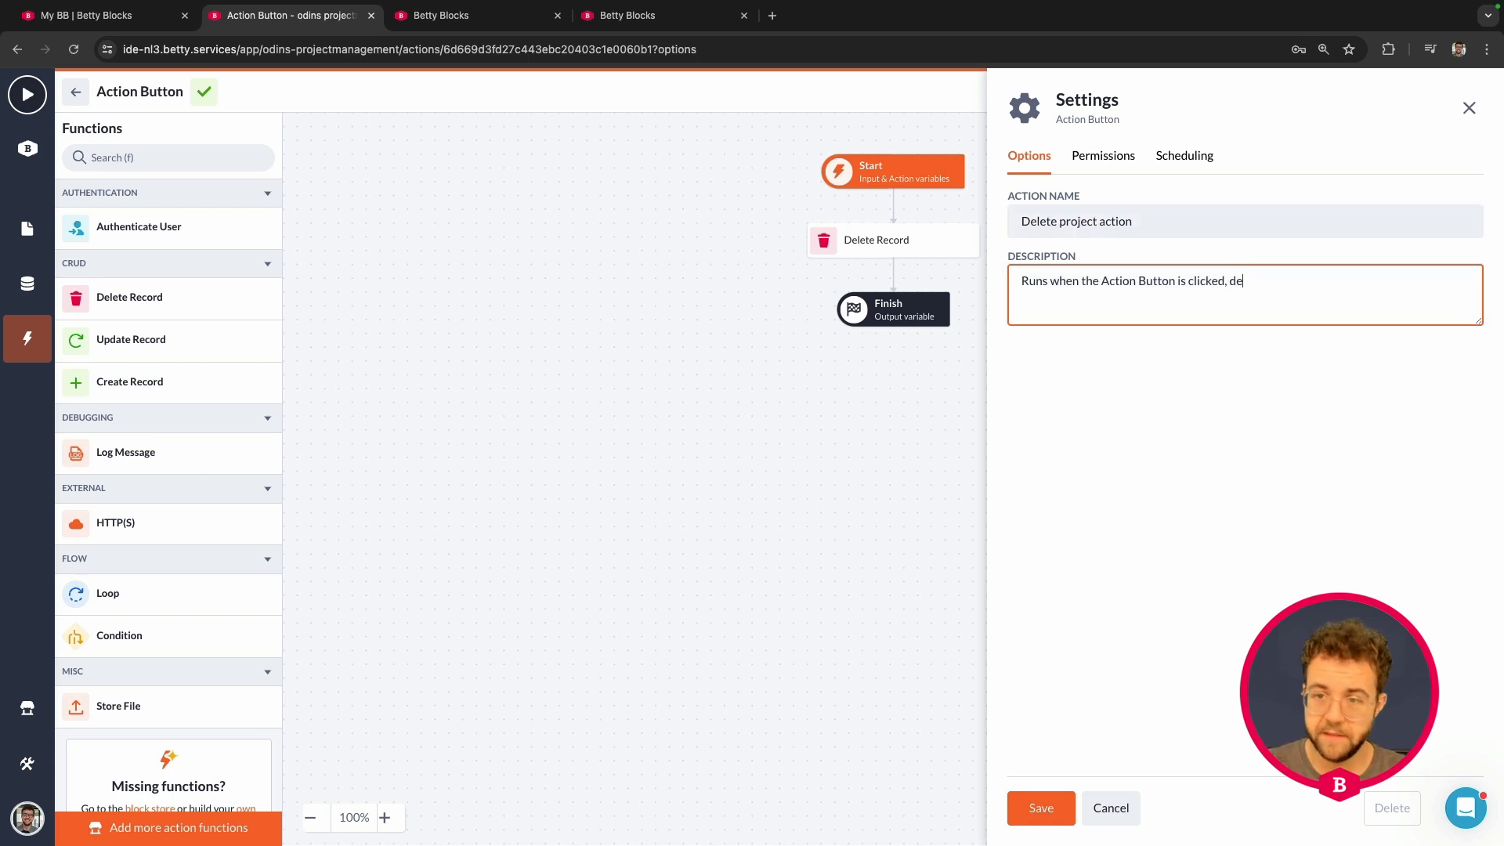
text(leted a project on the proje)
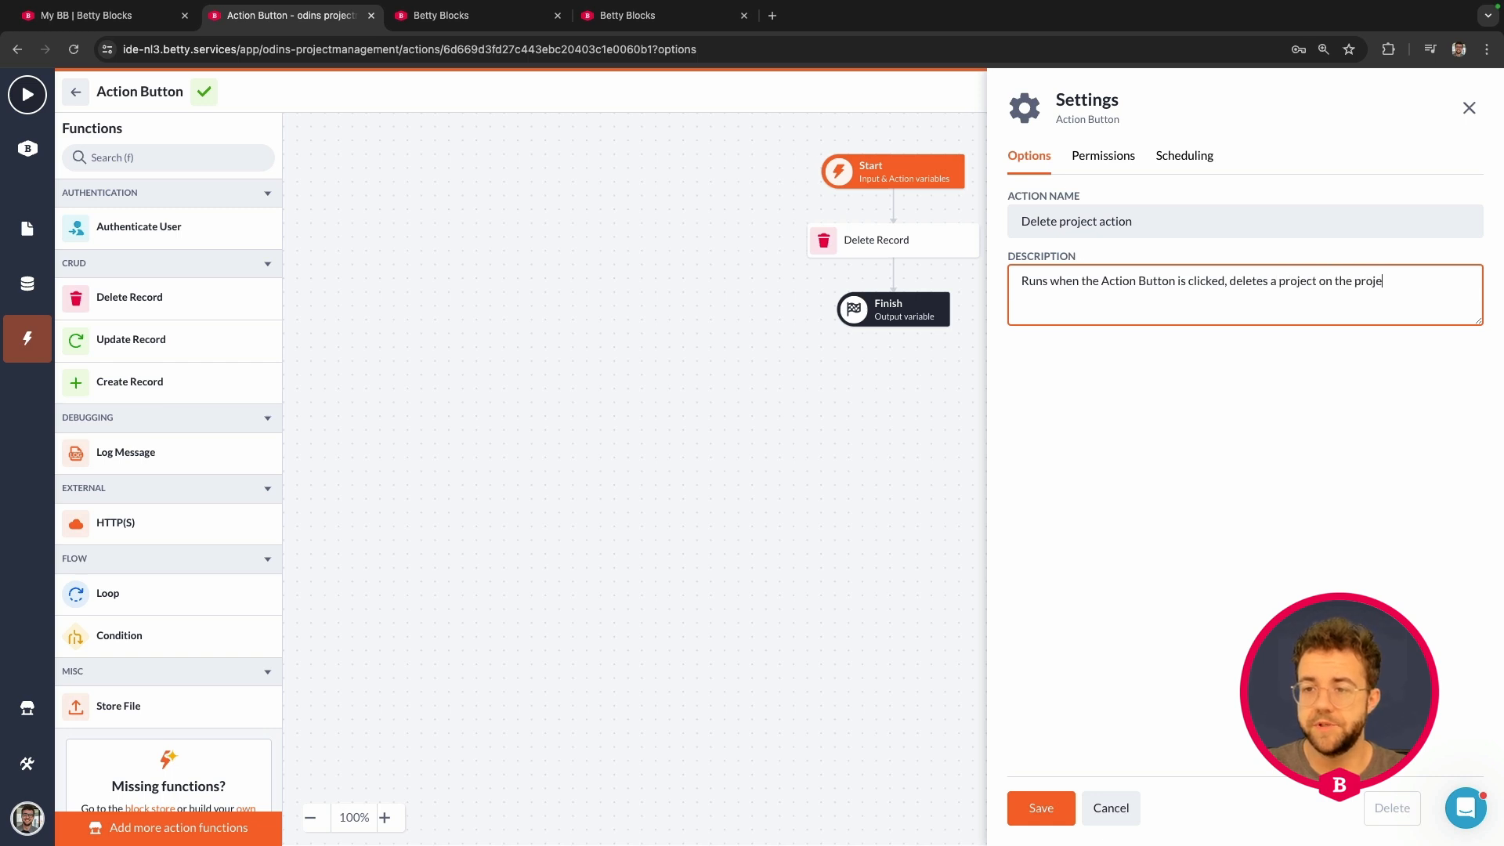
text(ct overveiw)
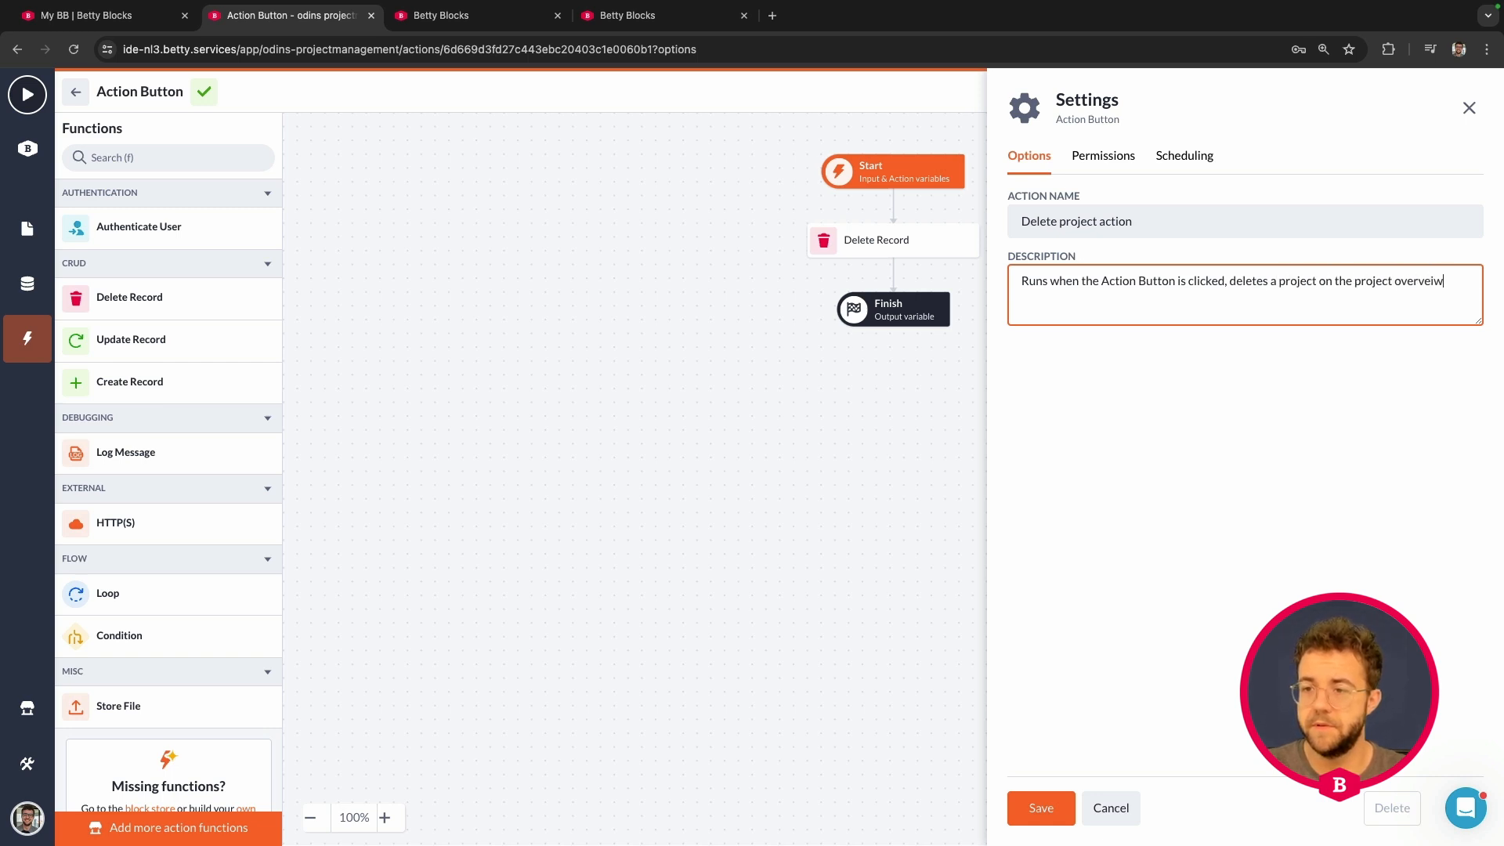
key(BackSpace)
key(BackSpace)
key(BackSpace)
text(iew page.)
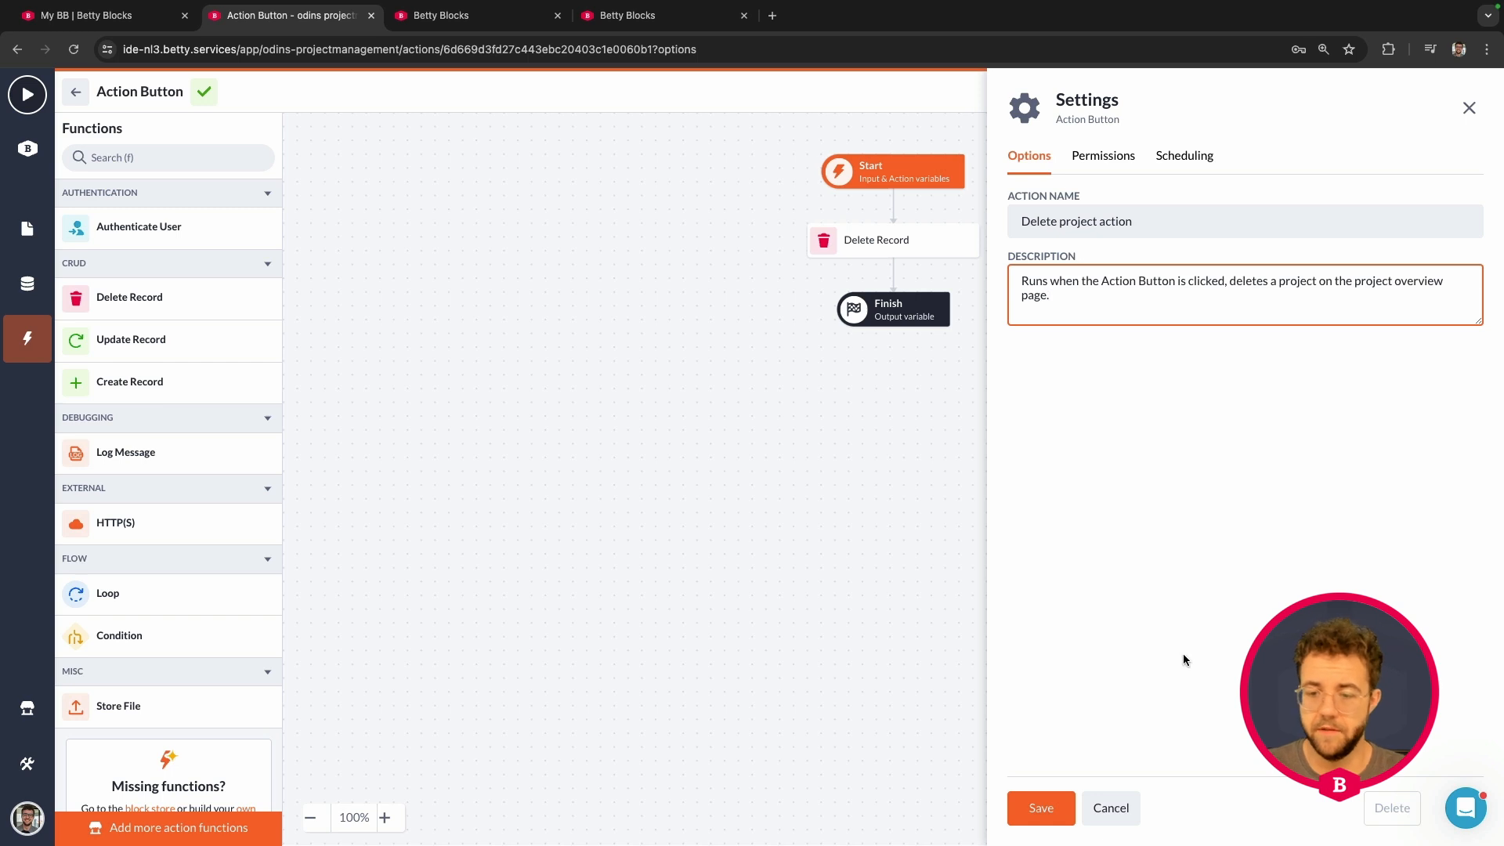
click(1042, 808)
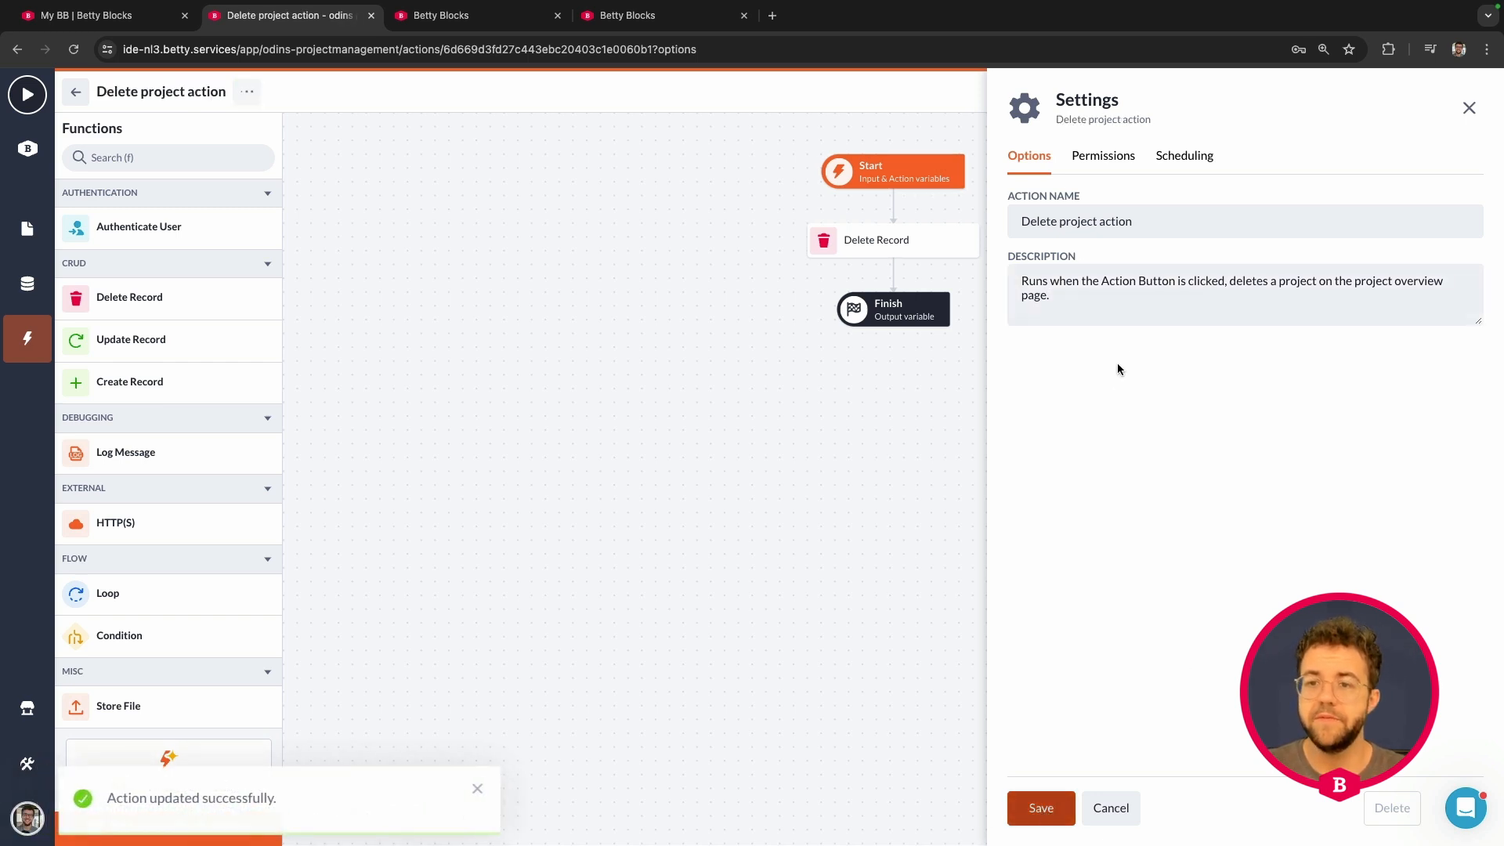
Step: Allow admins of the Betty Blocks account profile to run the delete action, save, and return to the overview page
click(1103, 156)
click(1068, 278)
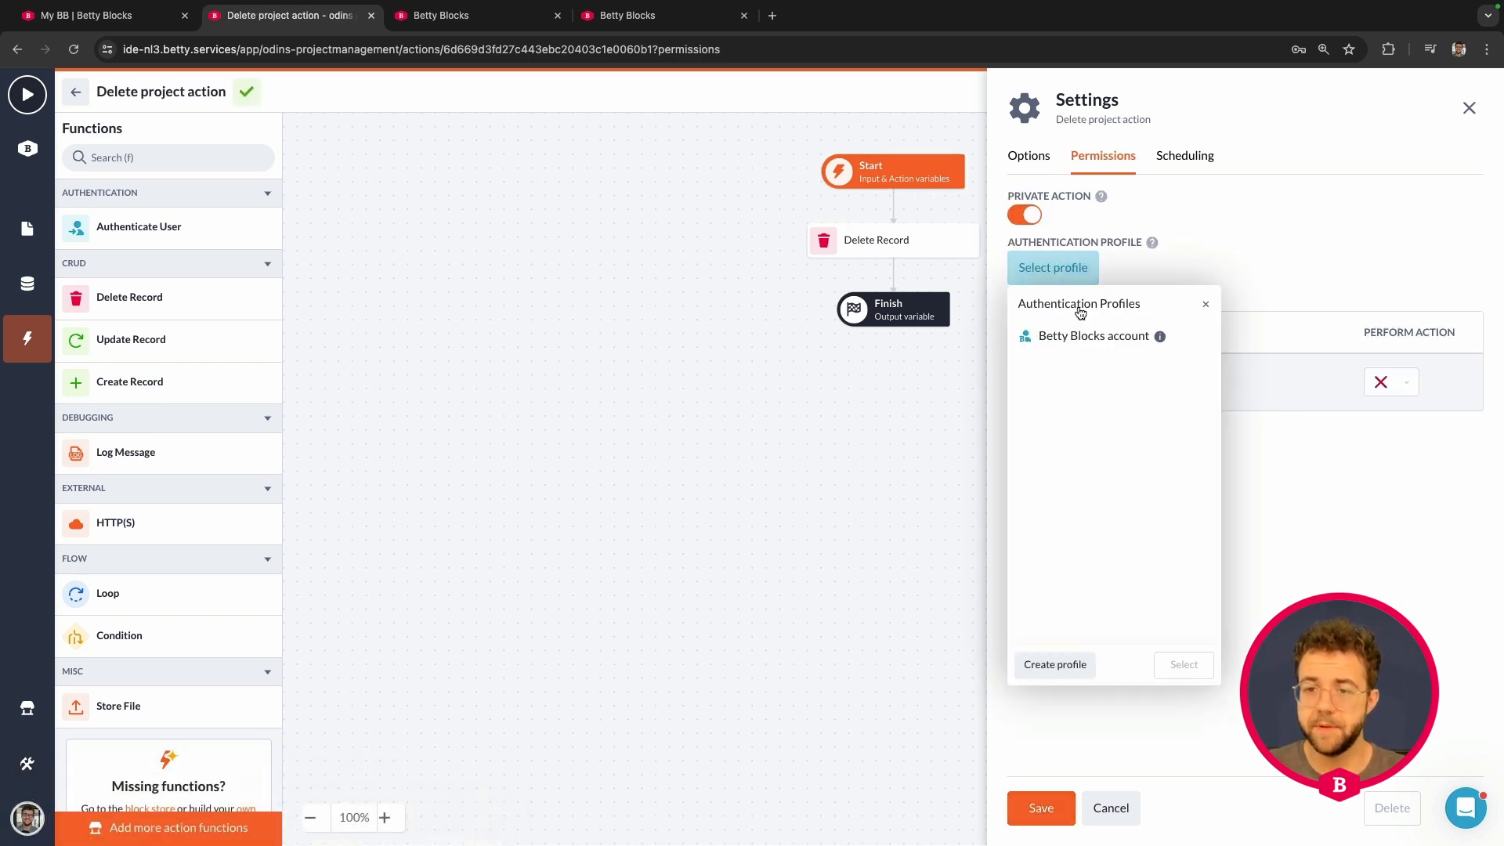
click(1089, 336)
click(1183, 664)
click(1400, 392)
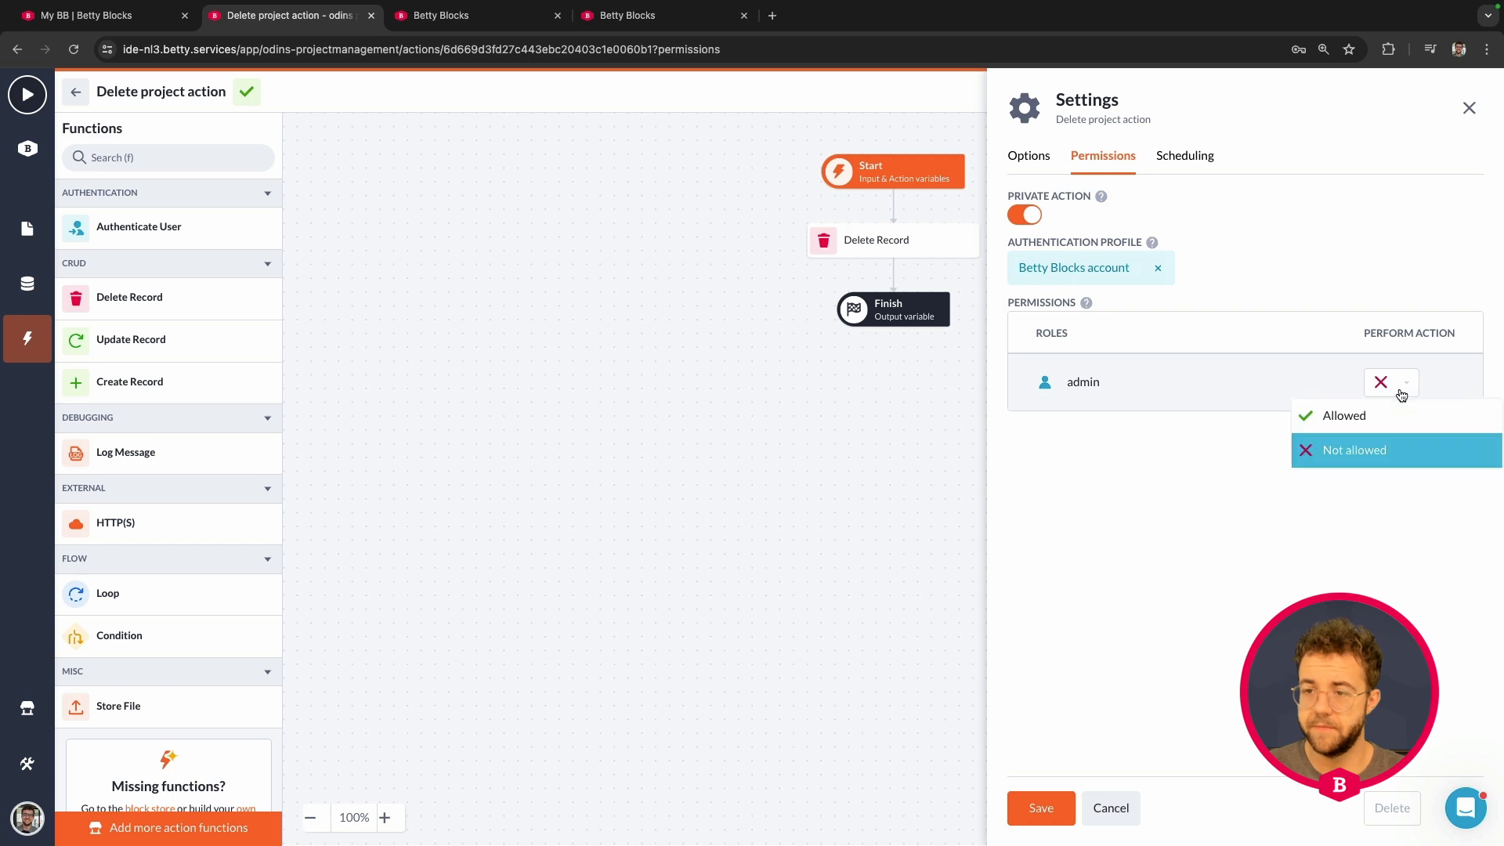
click(1394, 415)
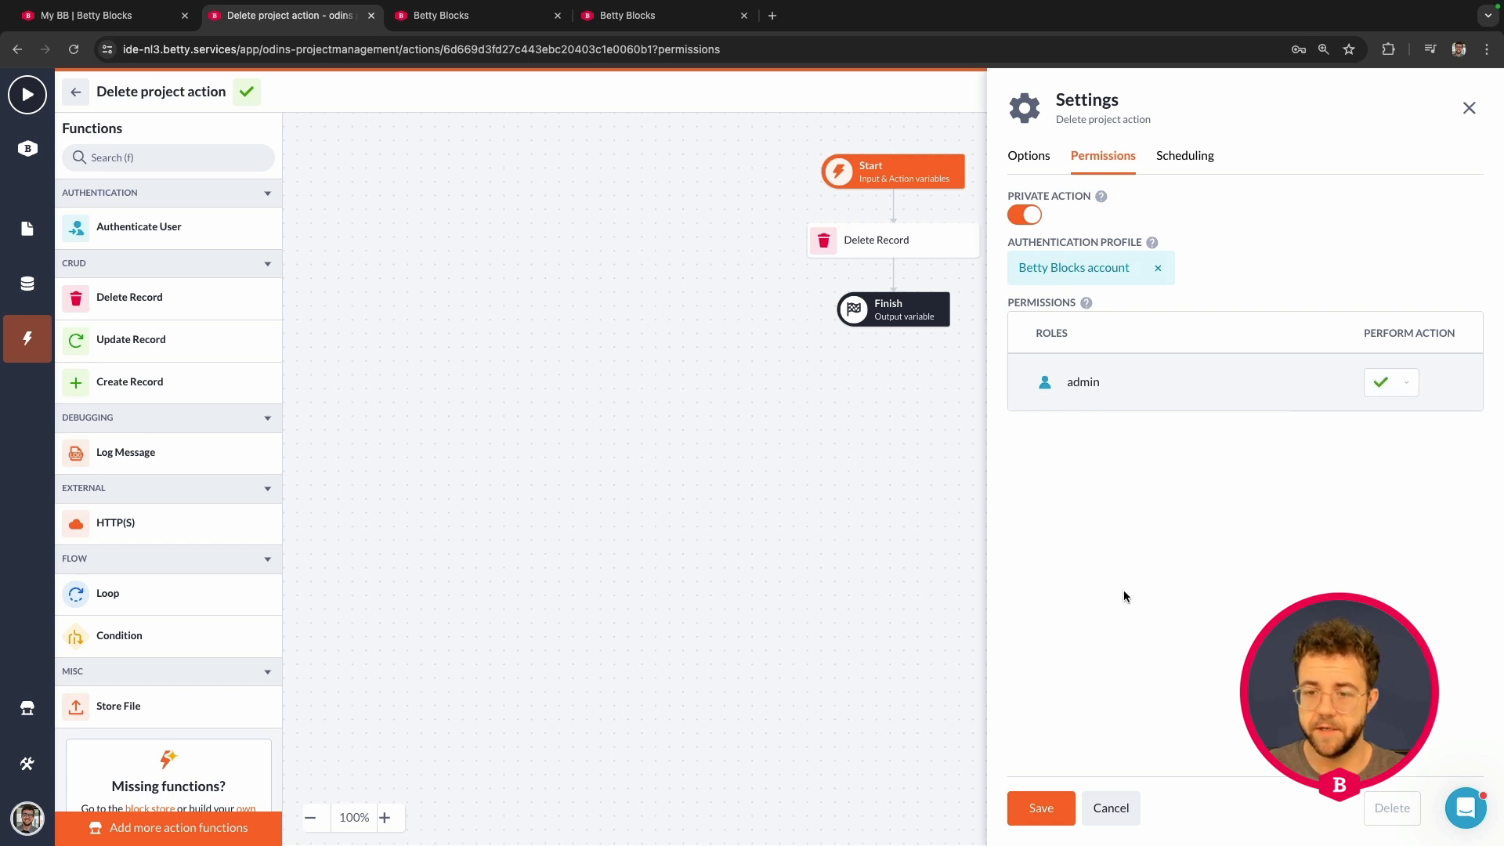
click(1041, 808)
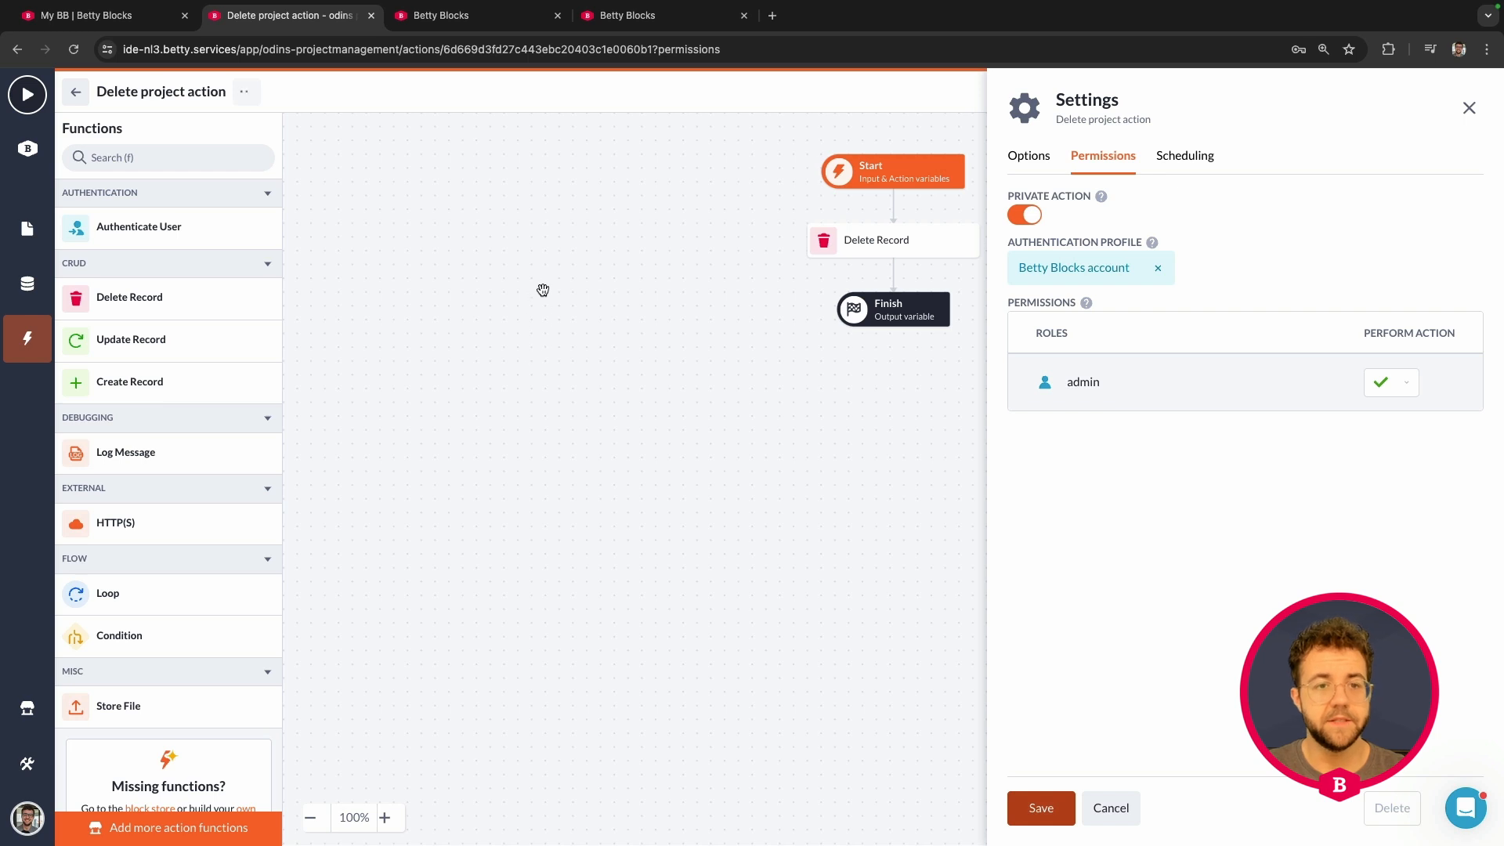
click(76, 93)
scroll(839, 391, down, 3)
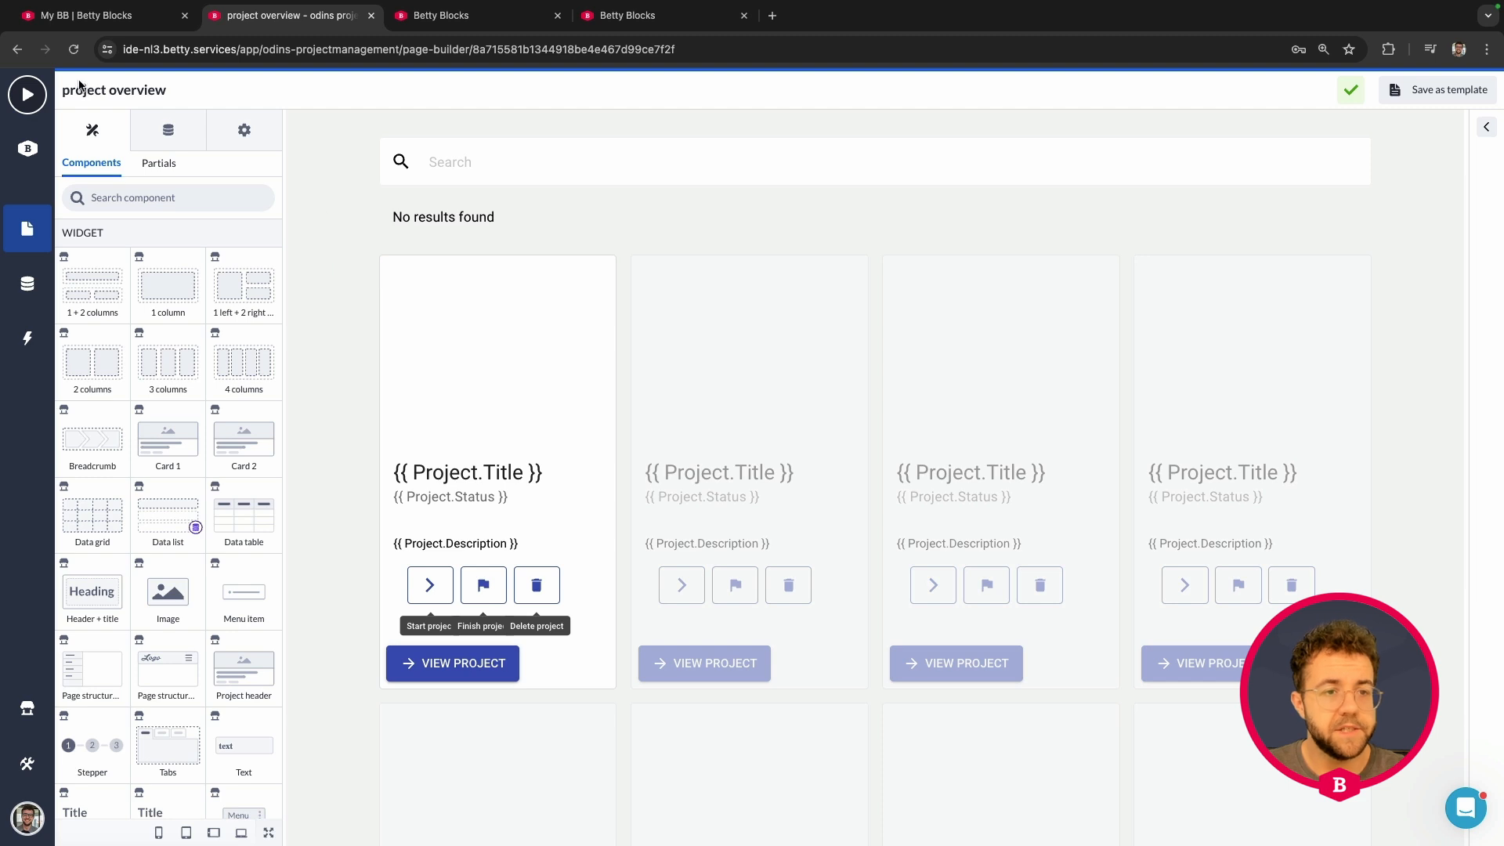
Step: Preview the live app and open the project creation form from the home page
click(26, 98)
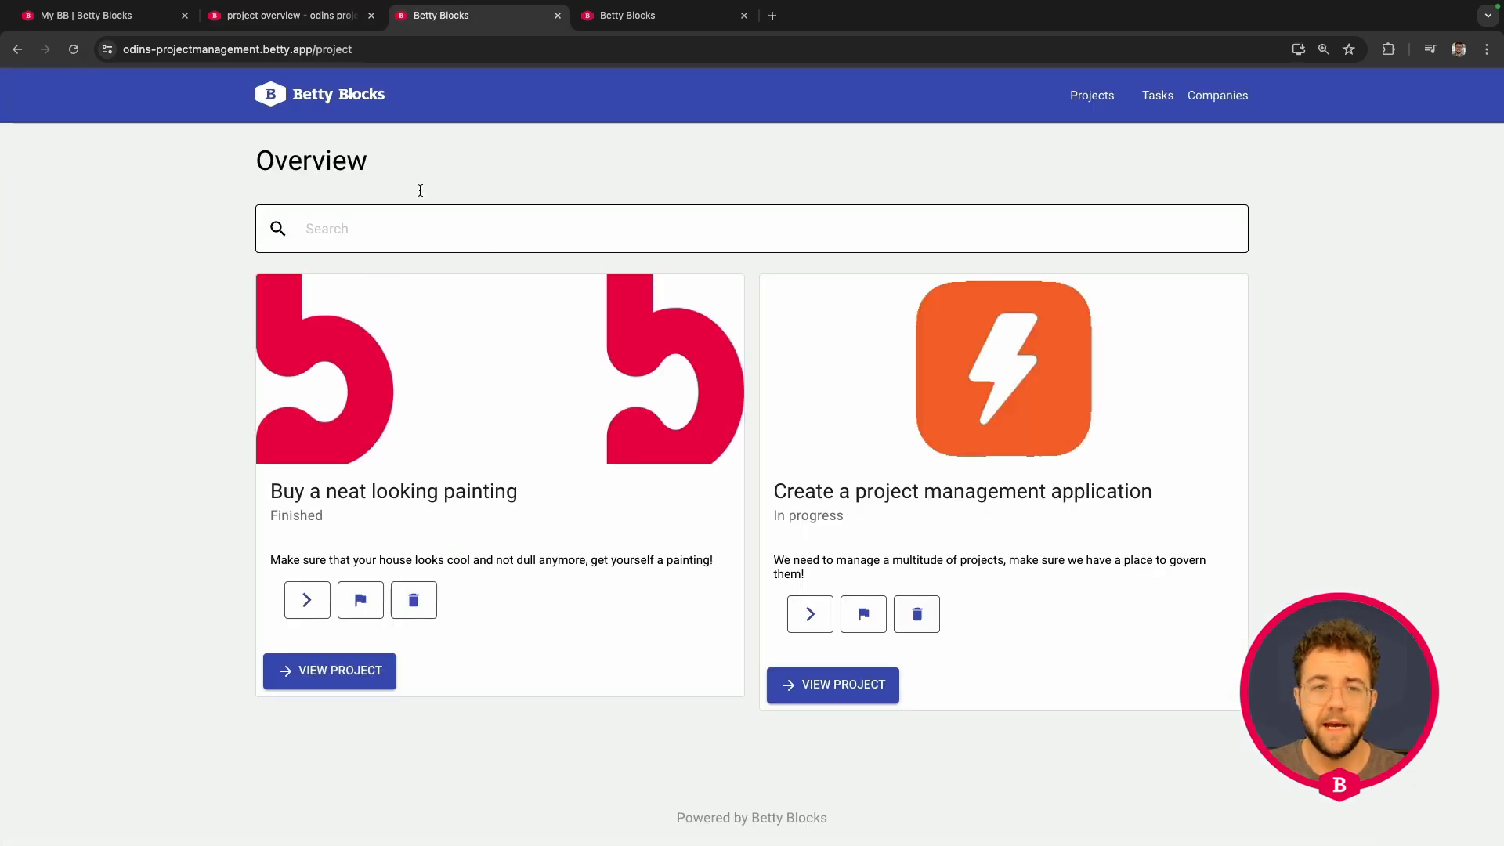
click(276, 97)
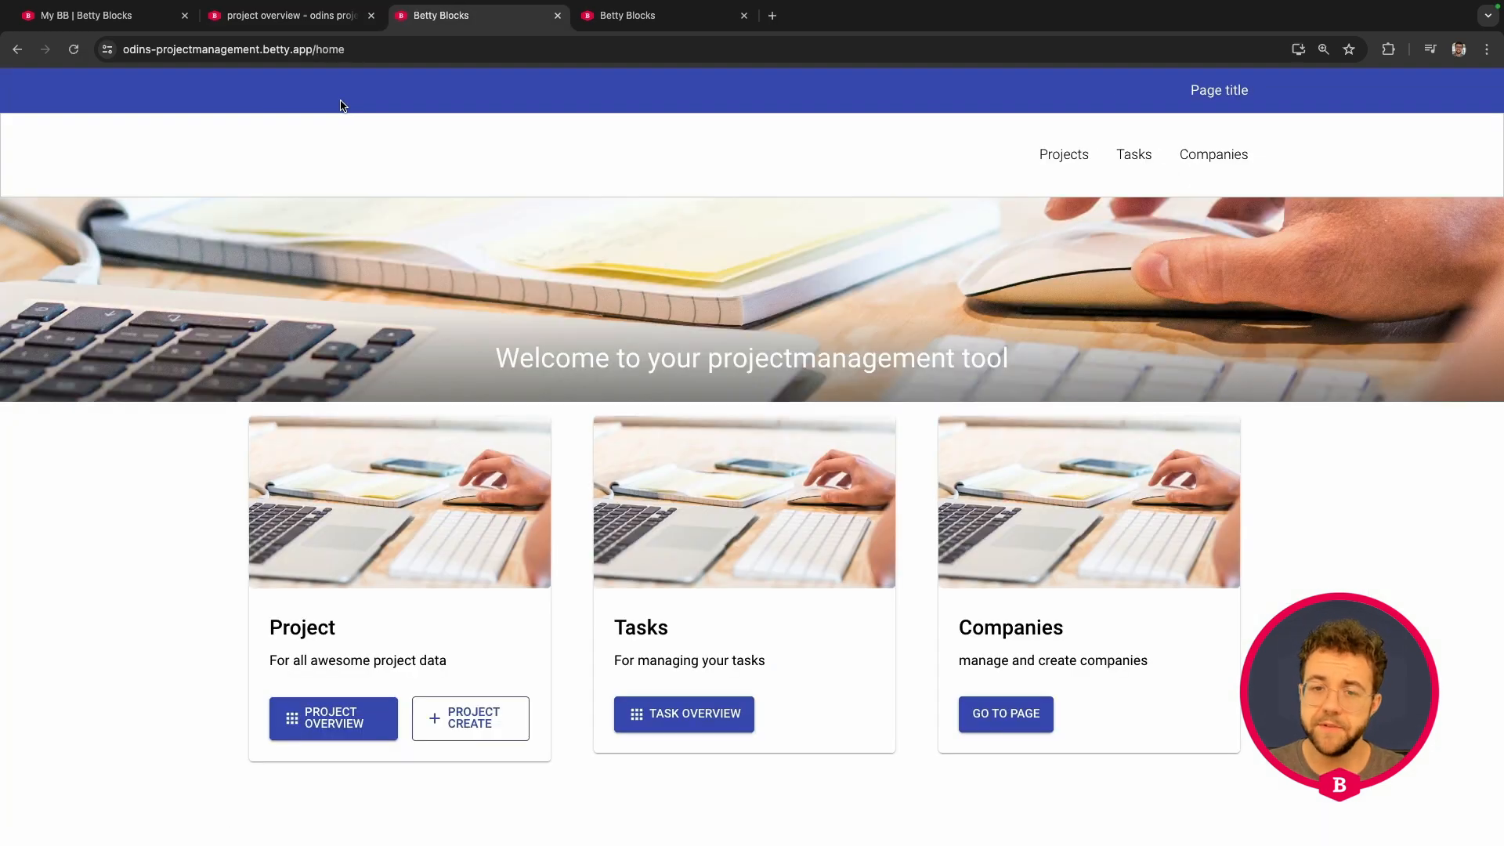
click(469, 727)
scroll(517, 603, down, 5)
Step: Enter the title 'delete this proejcect' and description 'with a bunch of useless information'
click(396, 286)
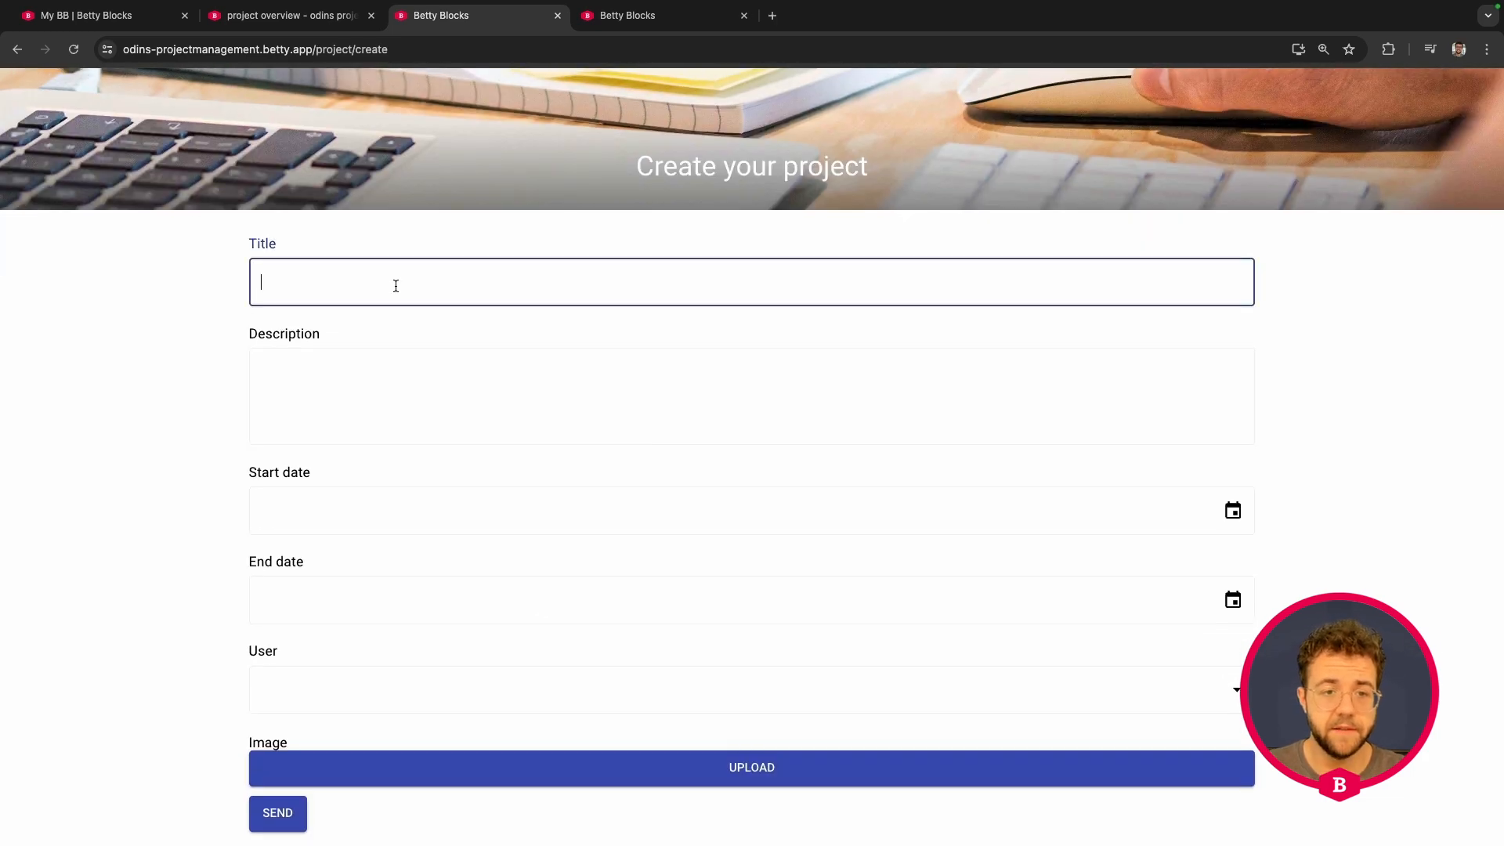
text(delete this )
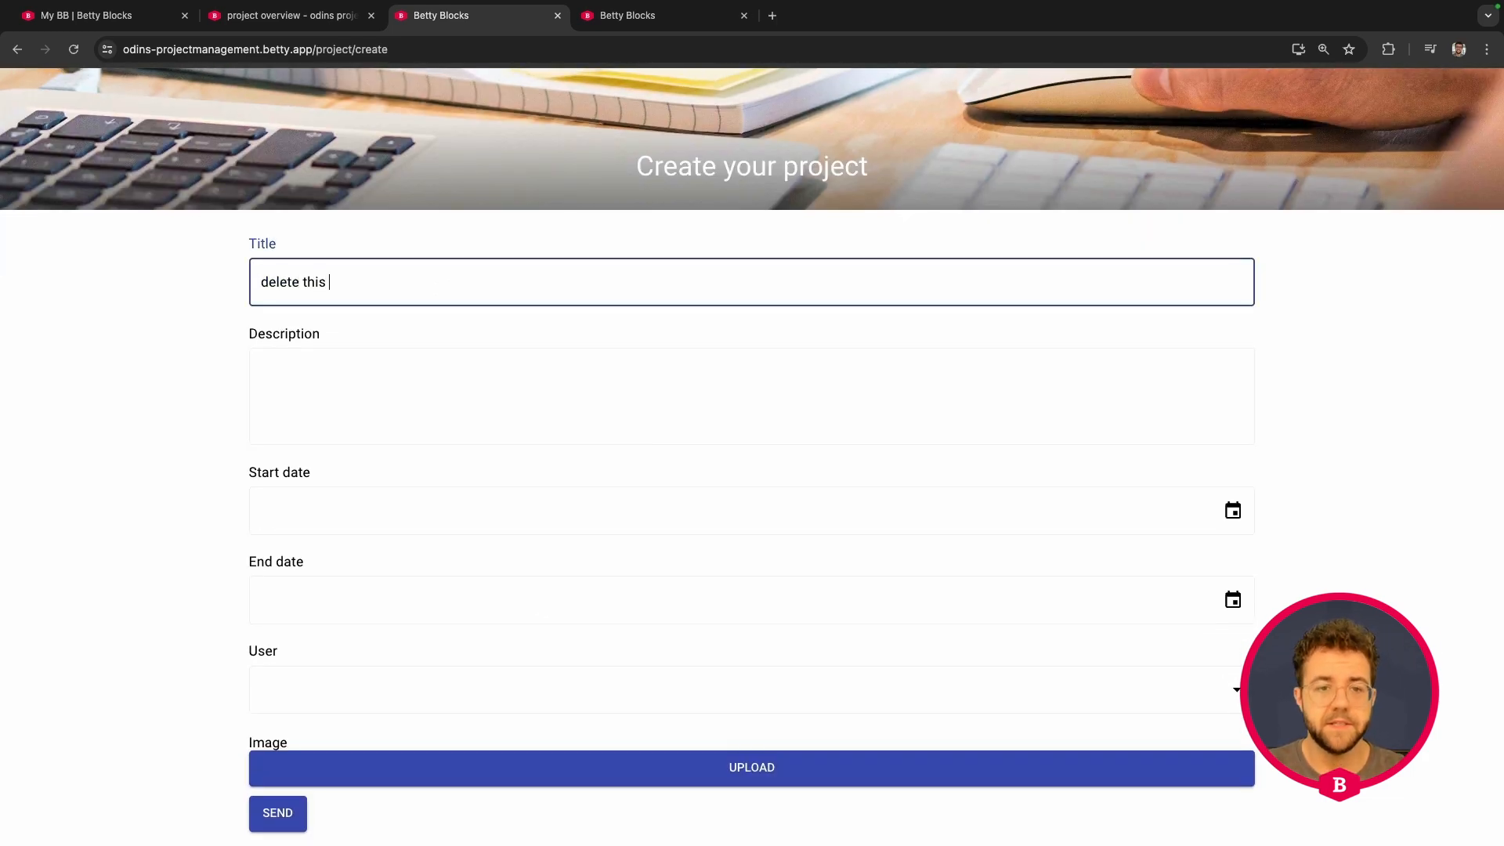
text(proejcect)
click(476, 369)
text(with a bunch of use)
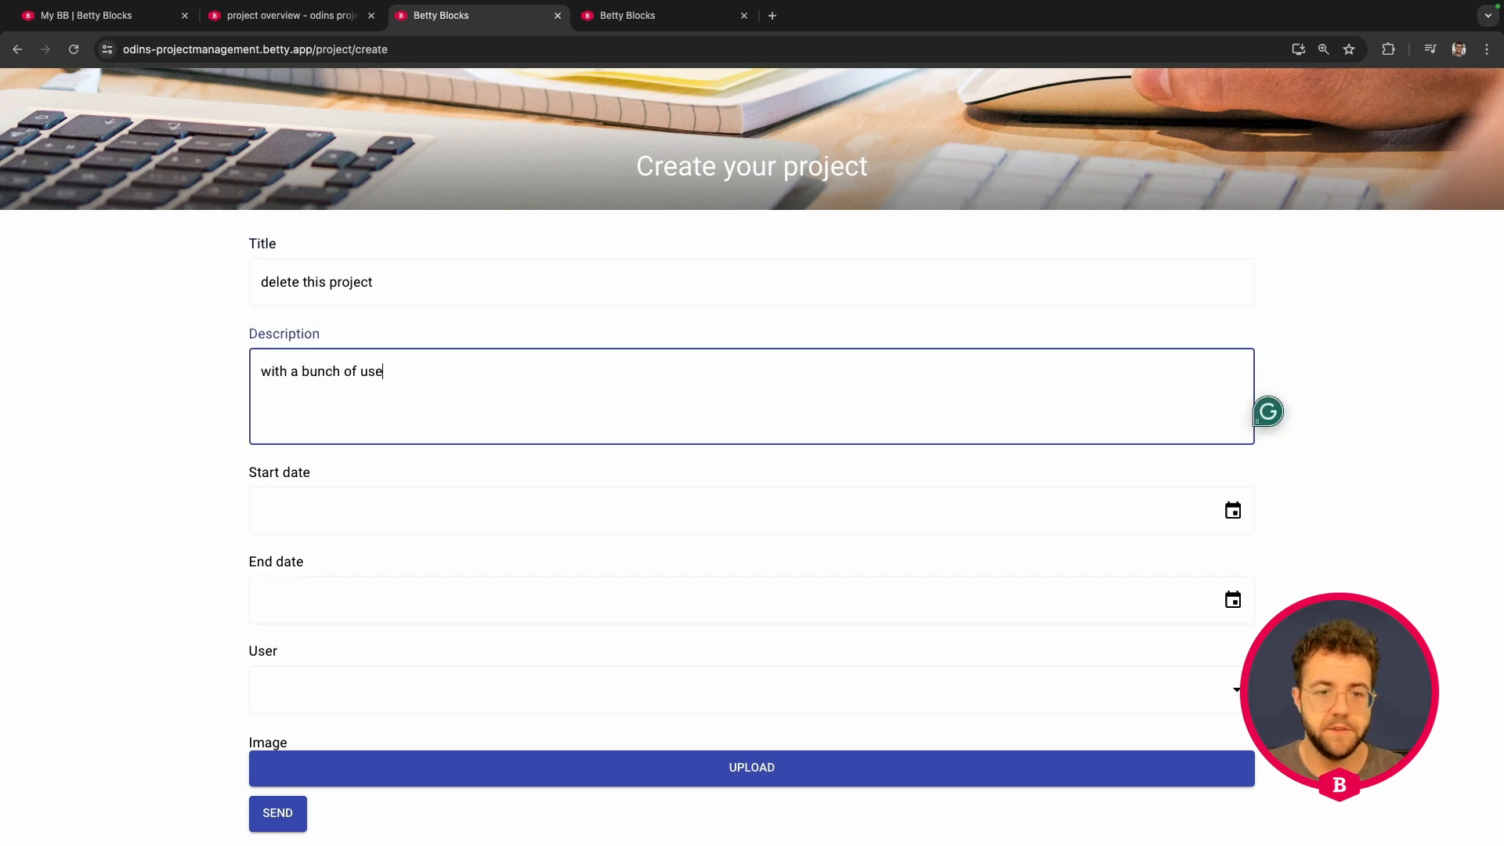
text(less information)
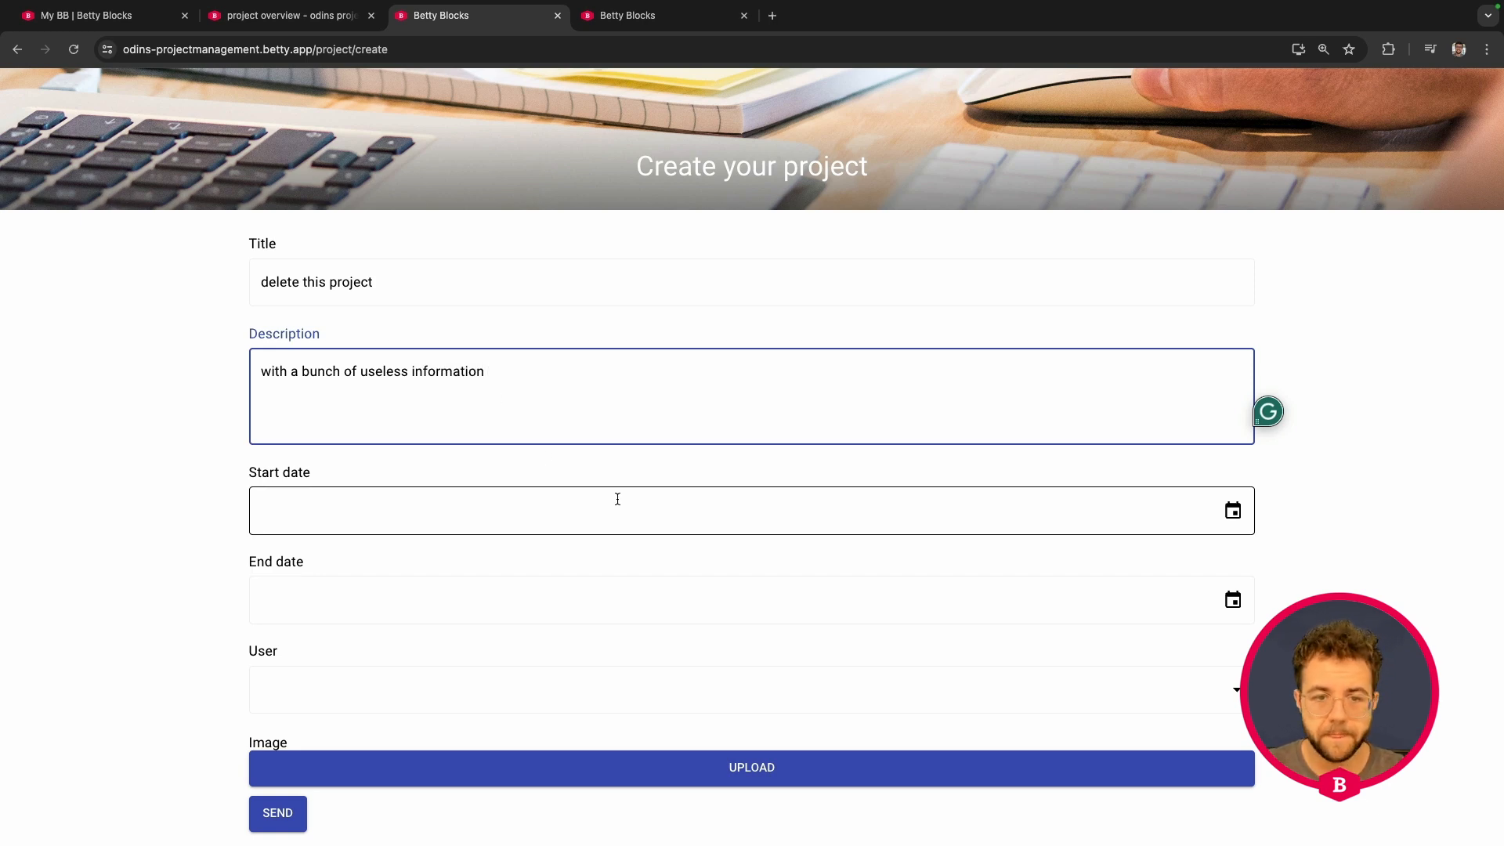
Step: Set start and end dates to 17 July 2024, assign the listed user, and submit the project
click(615, 501)
click(1232, 510)
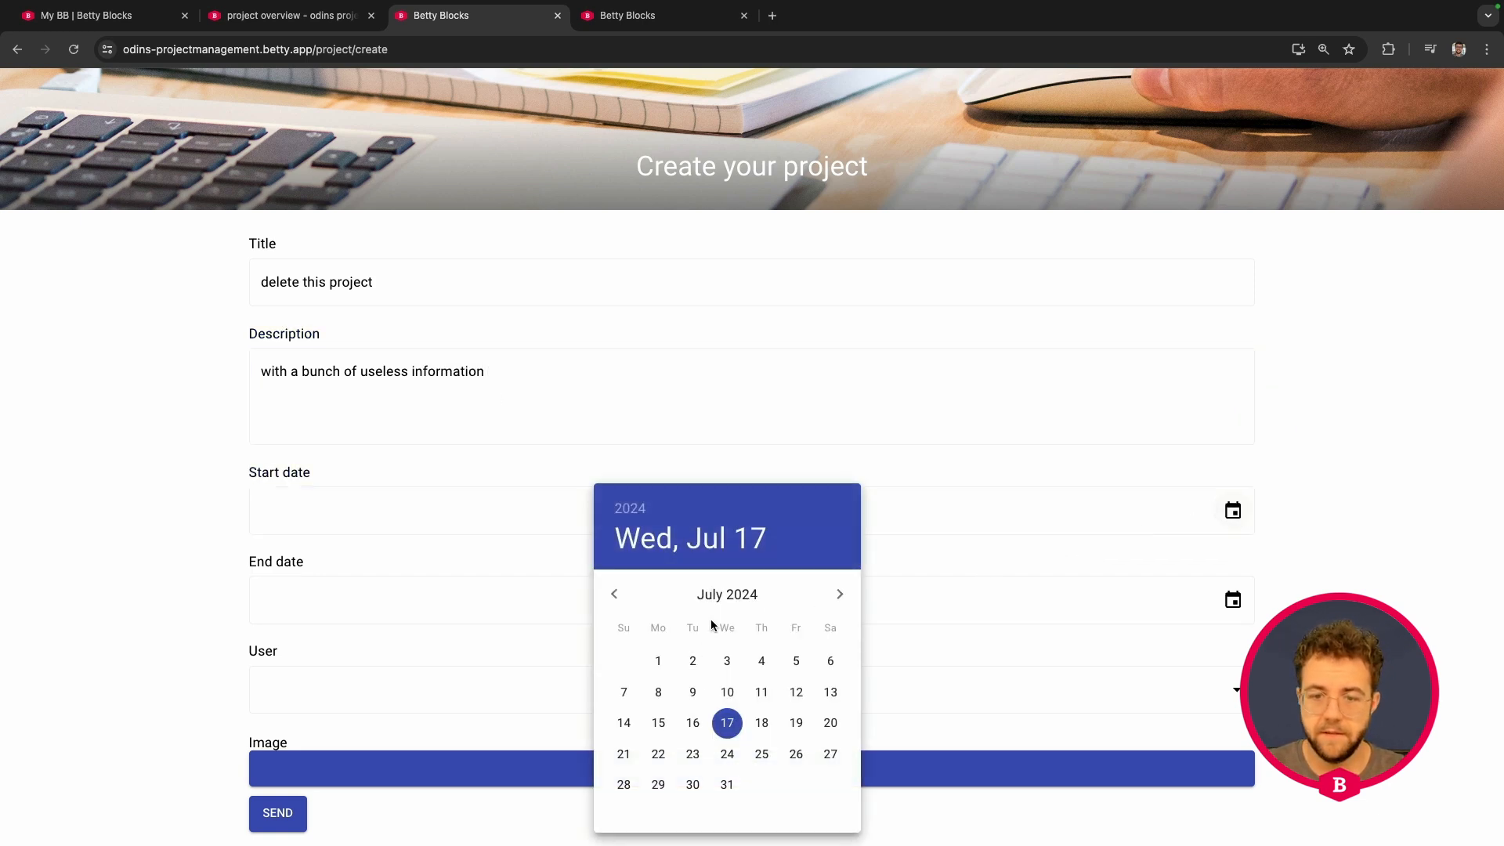
click(727, 724)
click(1232, 600)
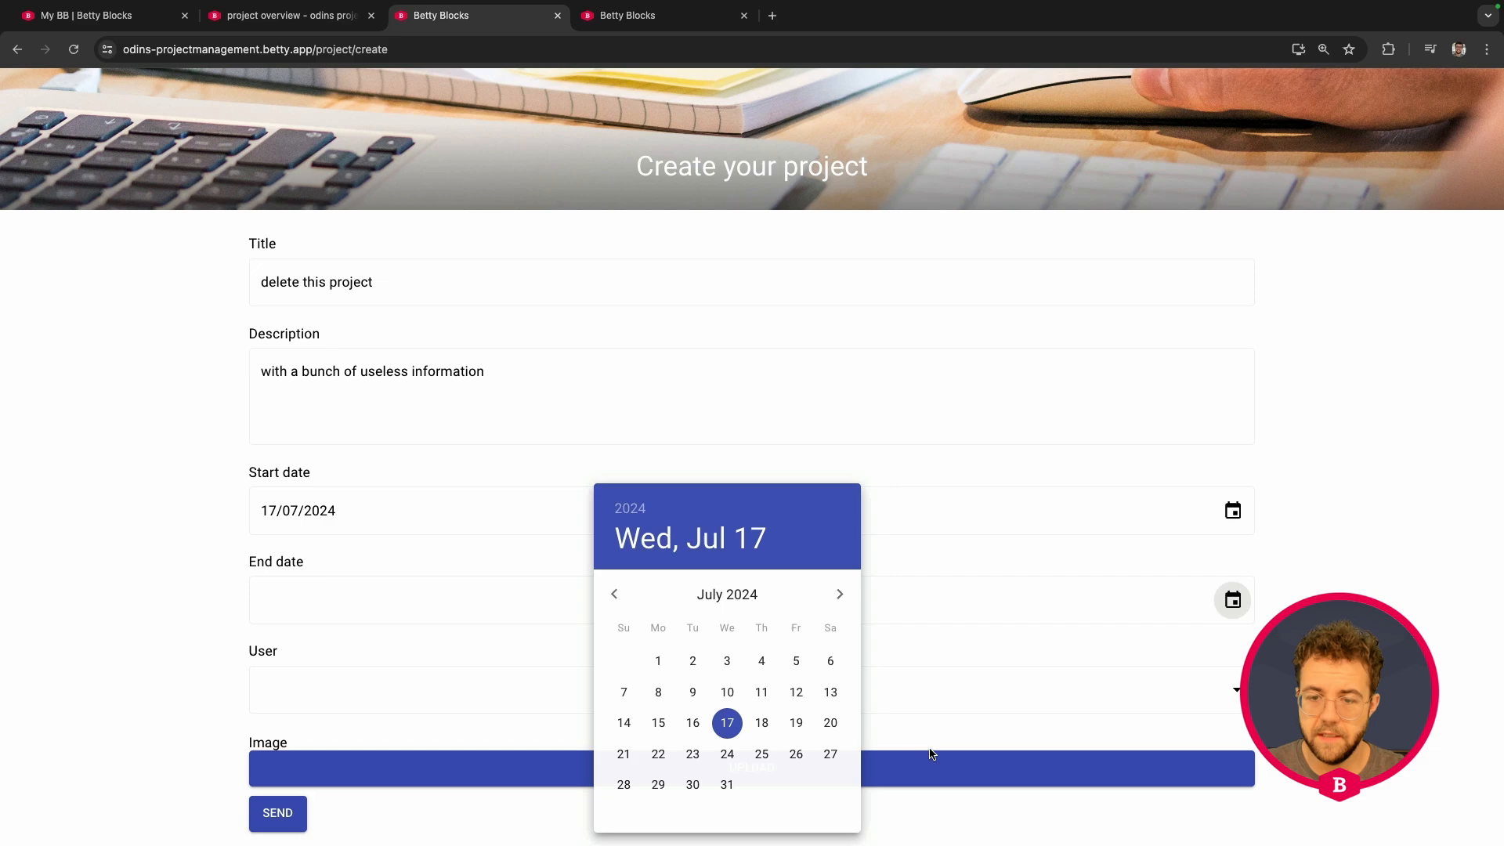
click(727, 722)
click(728, 689)
click(395, 733)
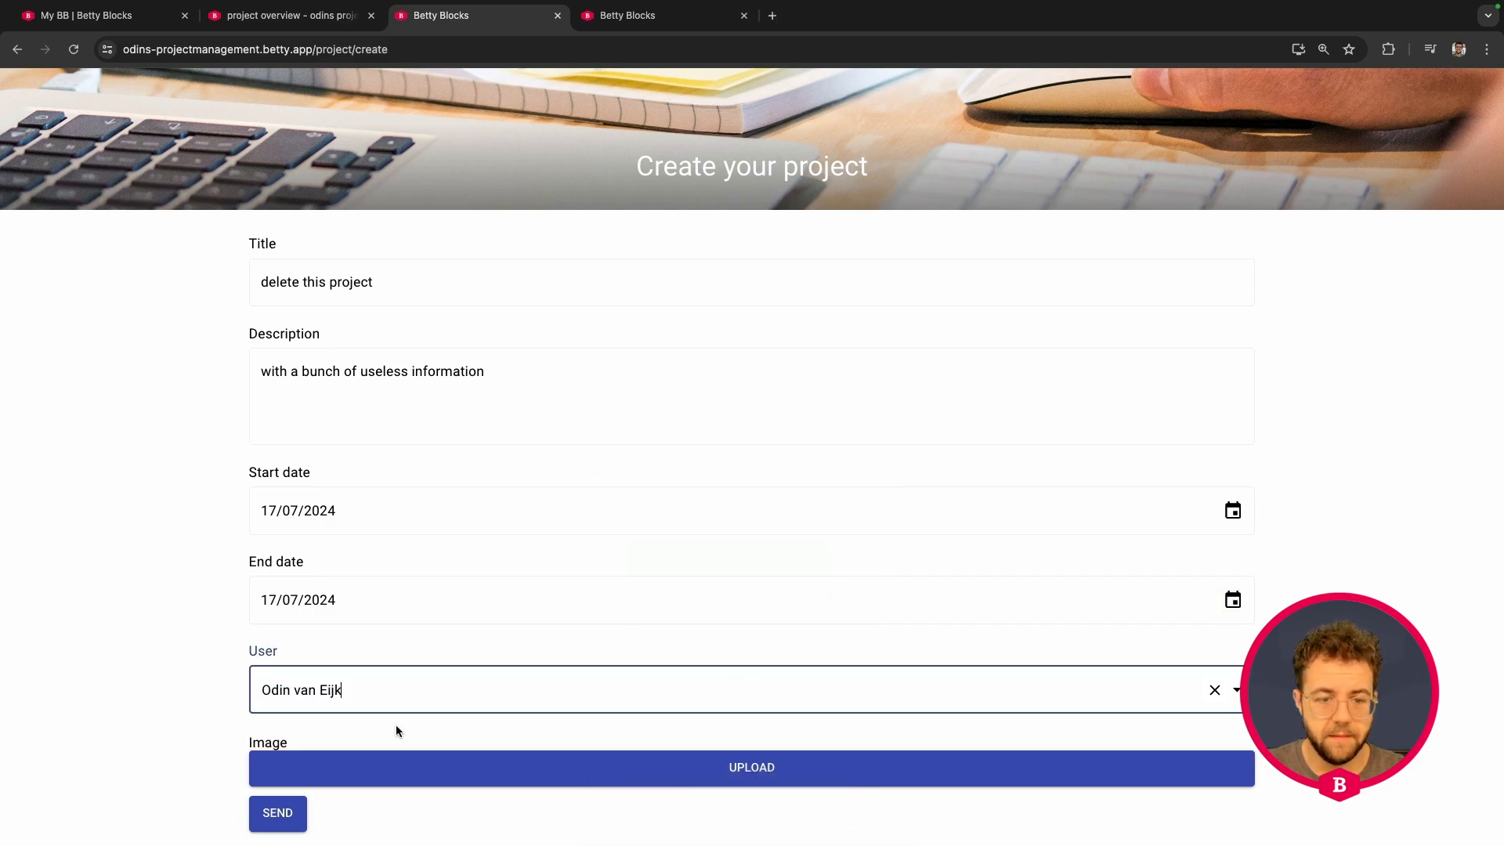
click(278, 814)
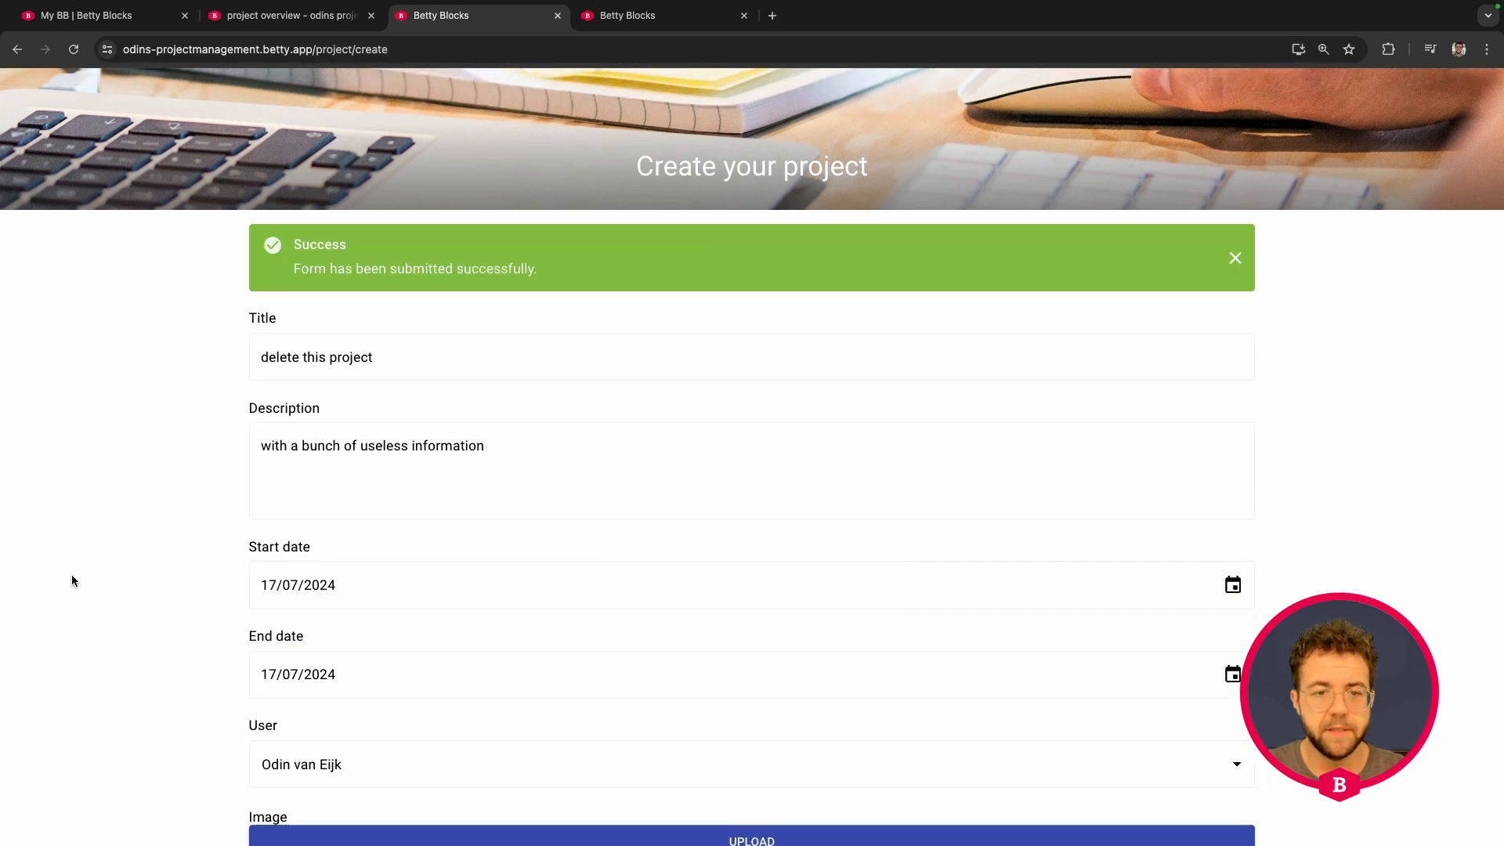
scroll(76, 623, down, 1)
scroll(84, 504, up, 4)
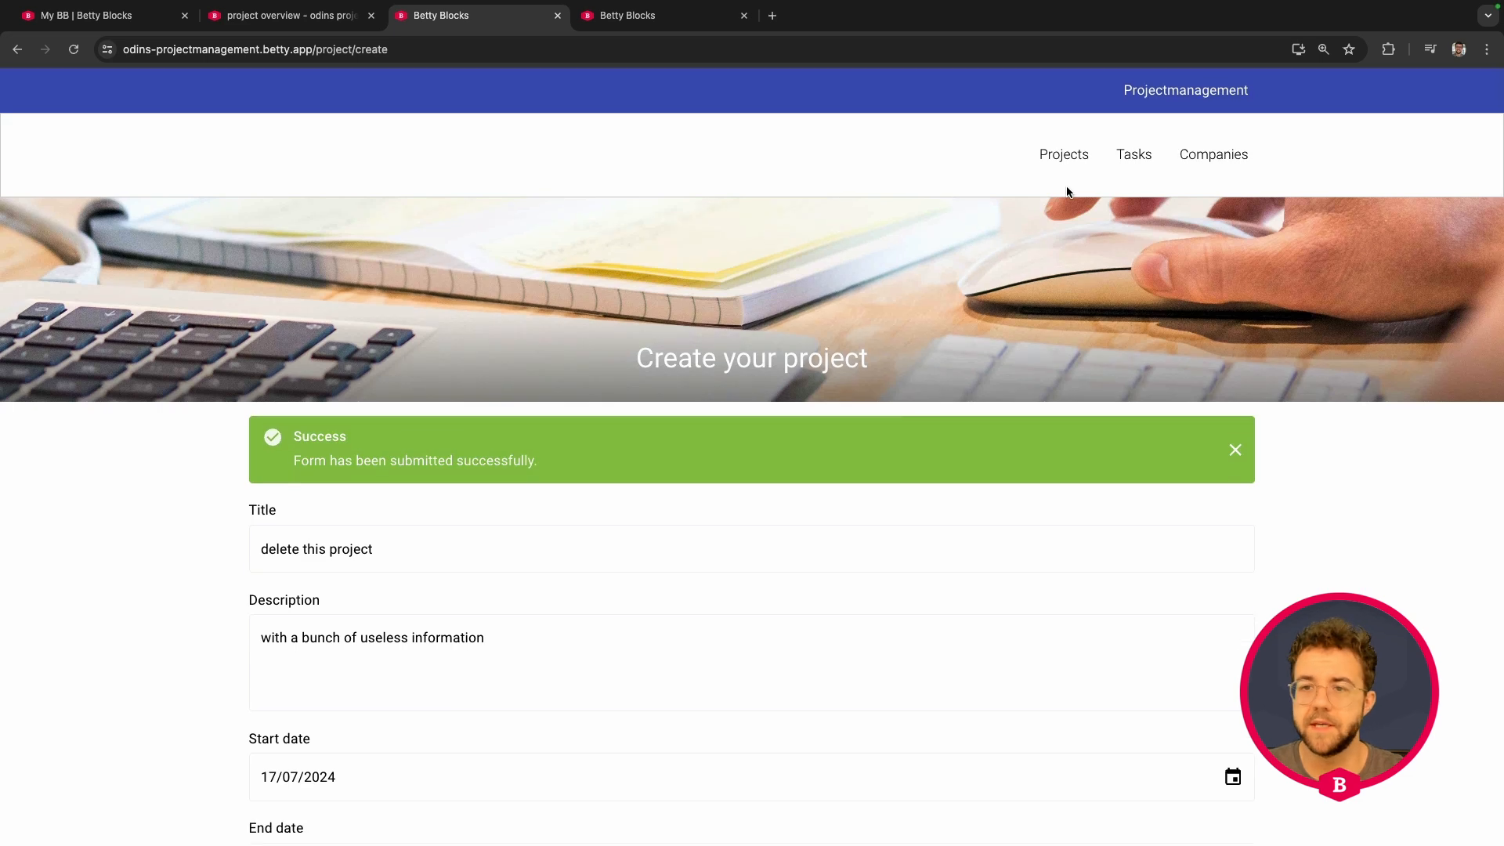
Step: Go to the Projects overview and start the 'delete this project' project
click(1065, 155)
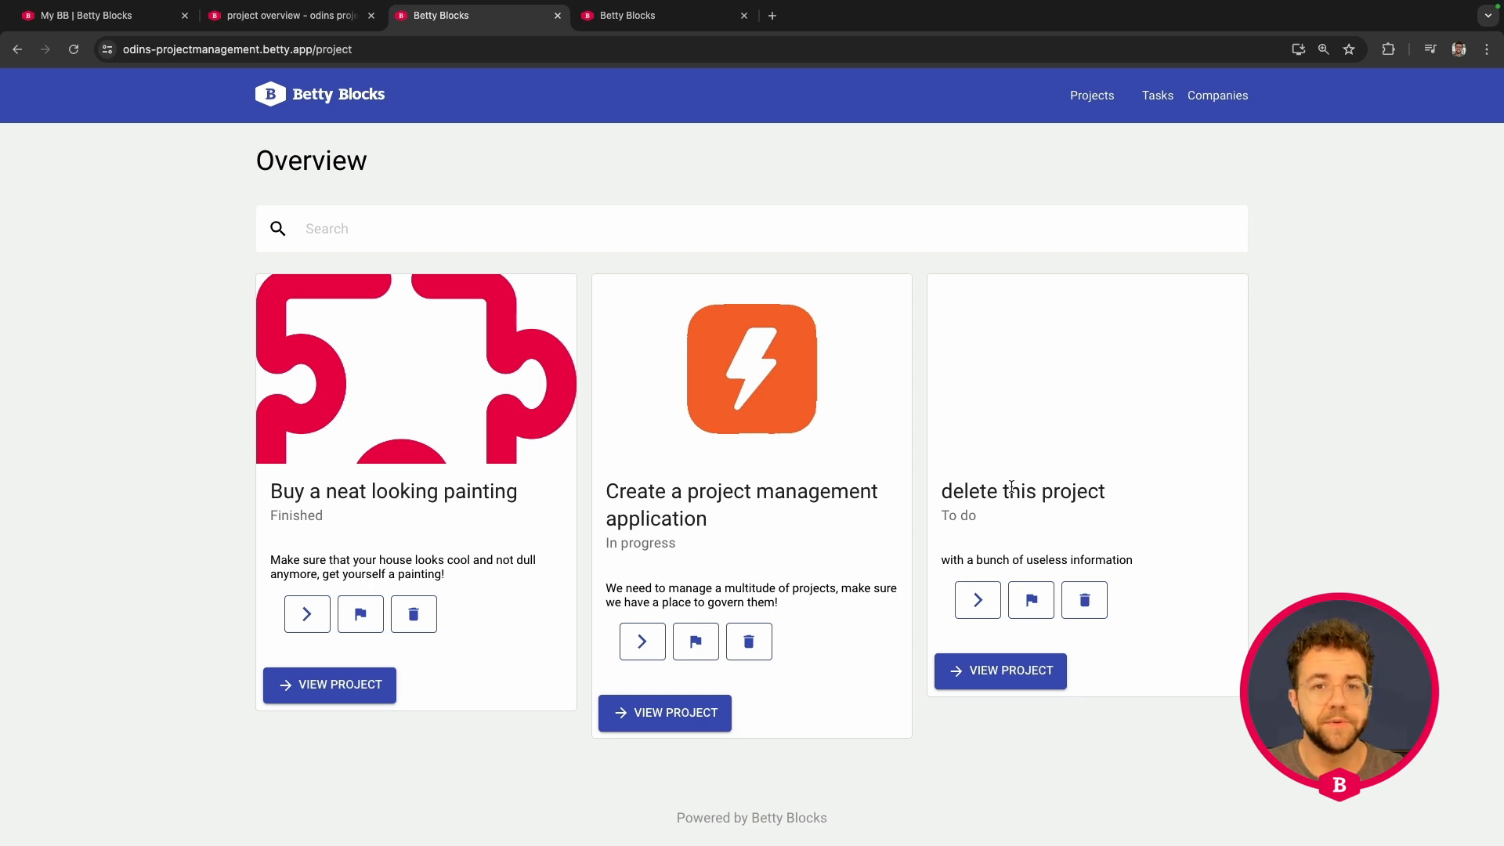
click(976, 600)
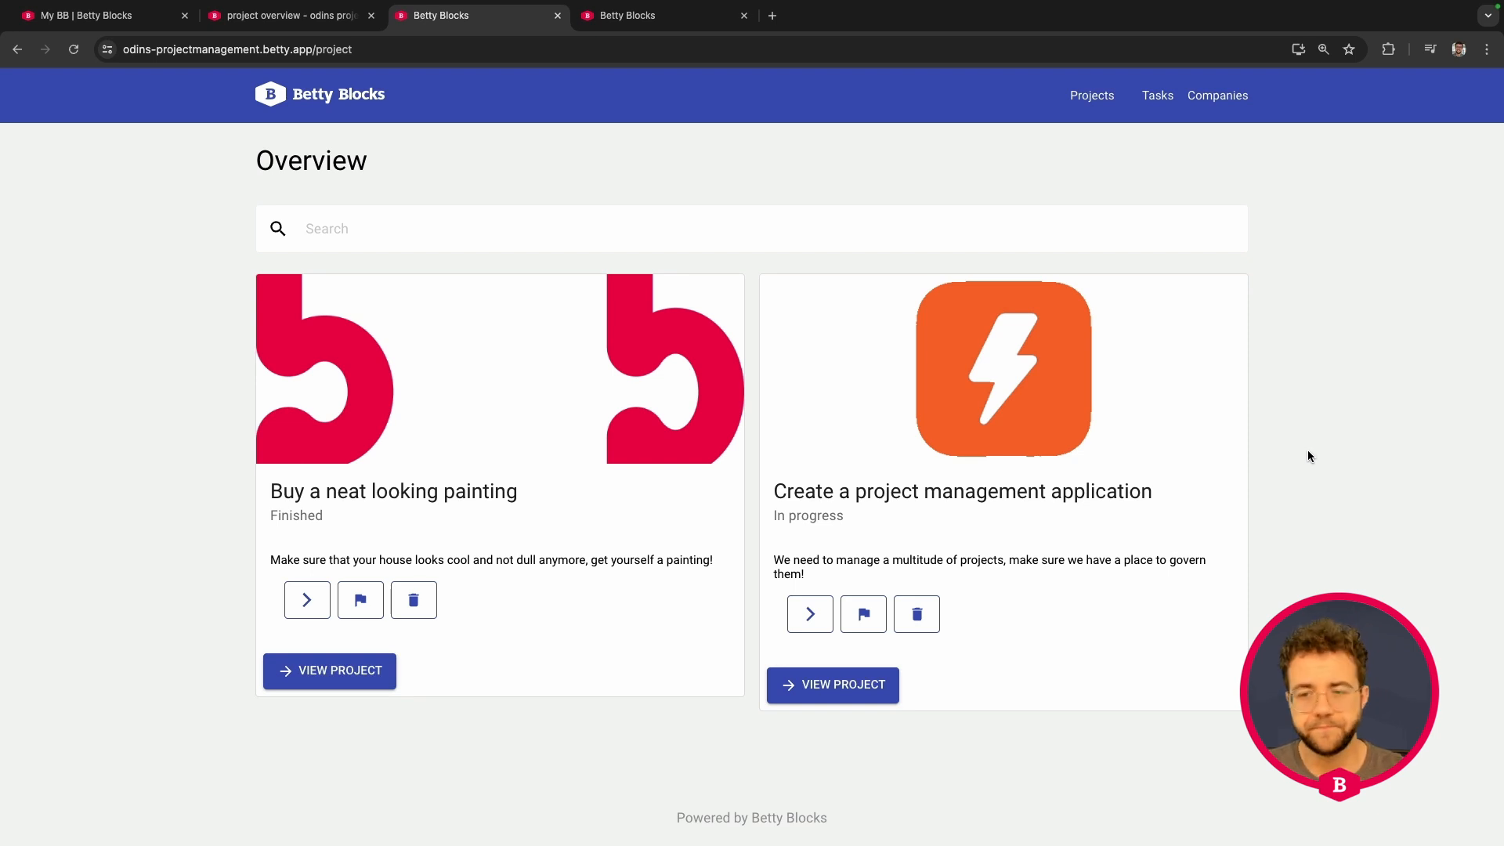
Step: Return to the project overview page builder, then select and lock the Card view
click(310, 21)
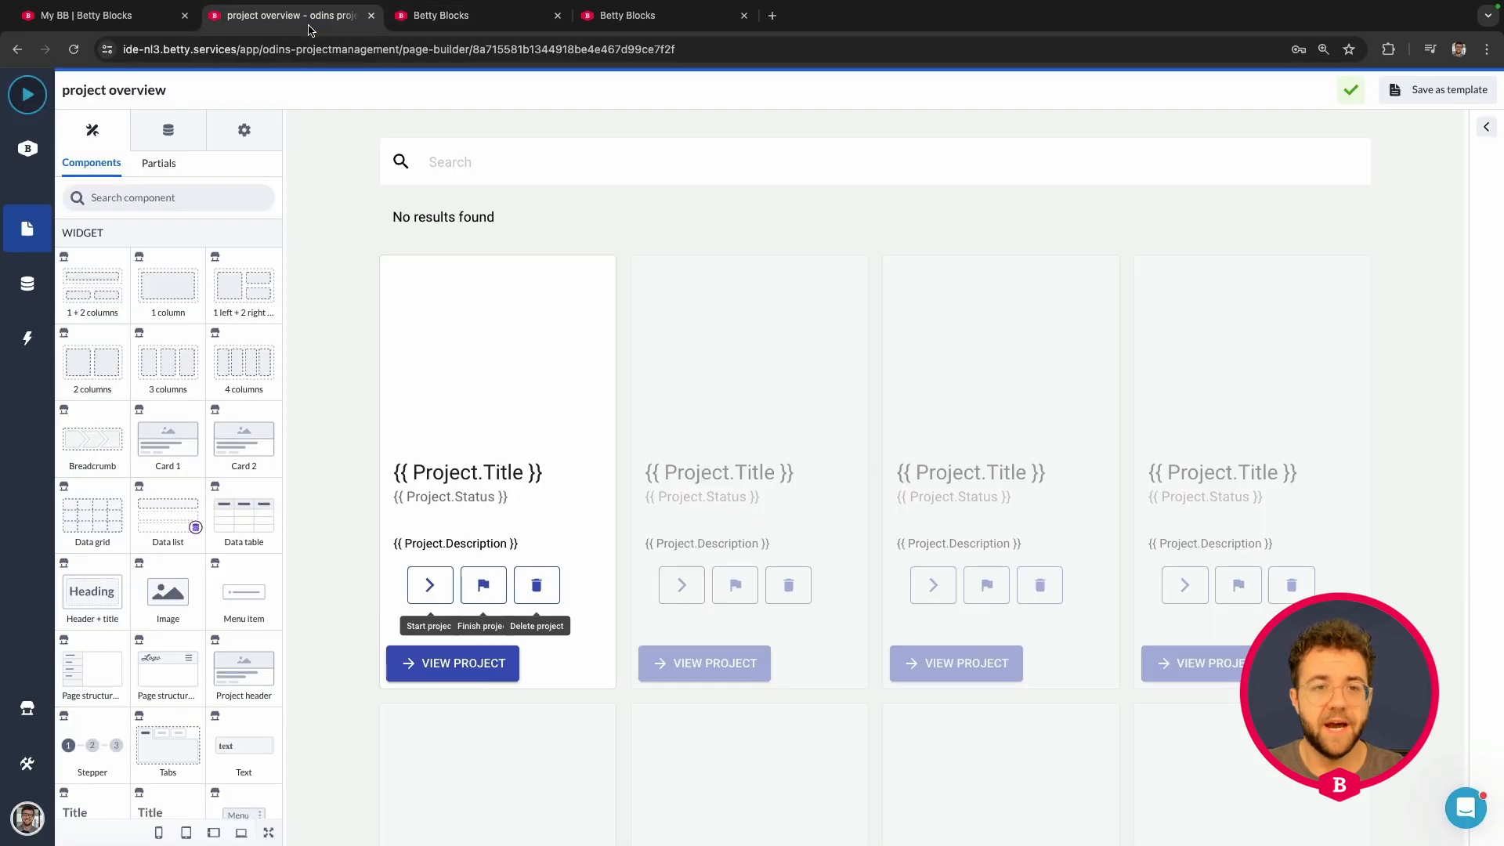
click(427, 593)
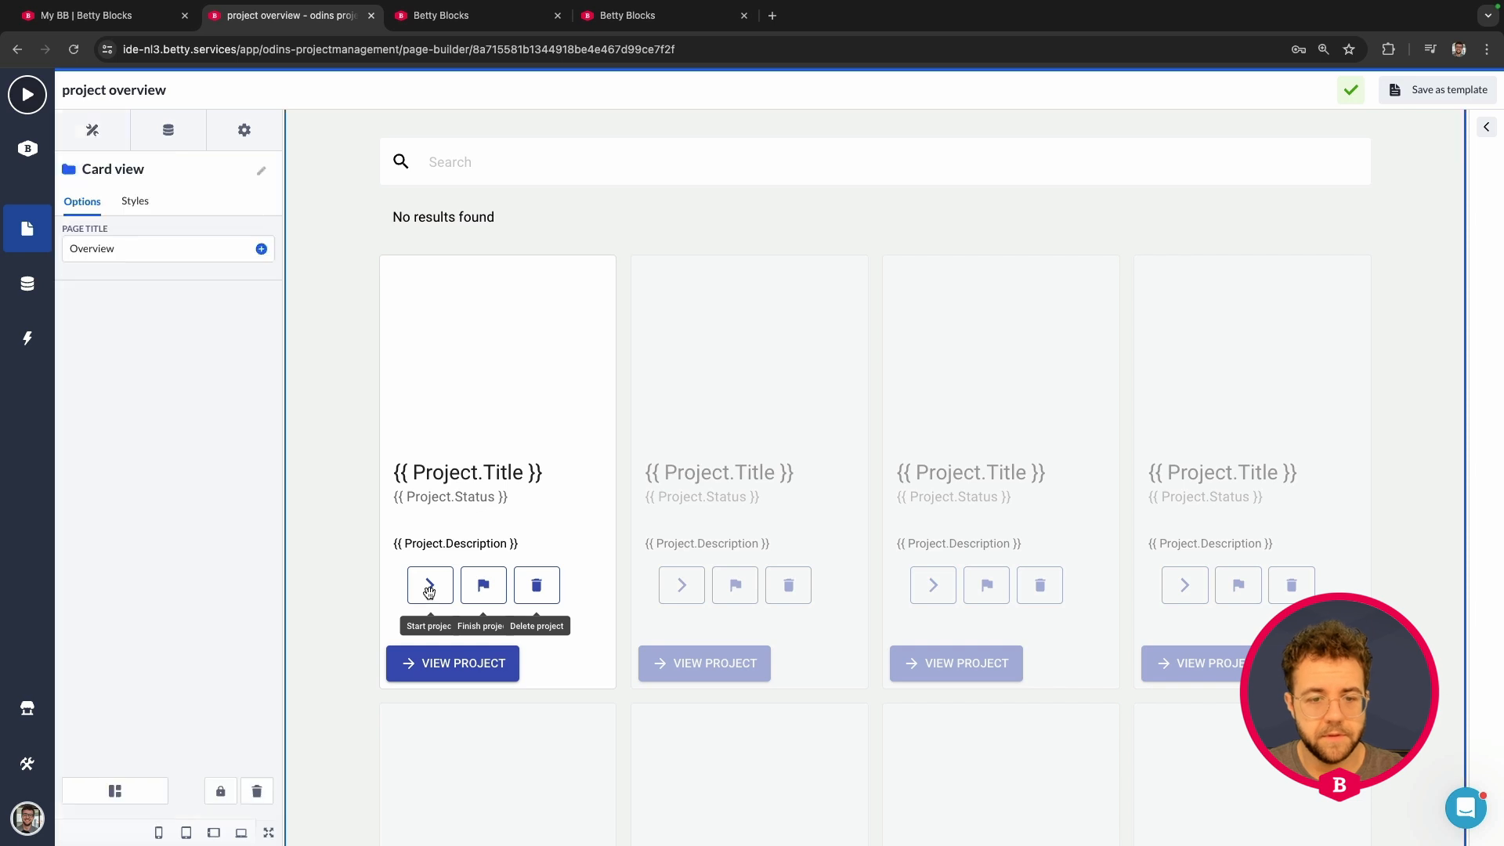
click(429, 587)
click(313, 505)
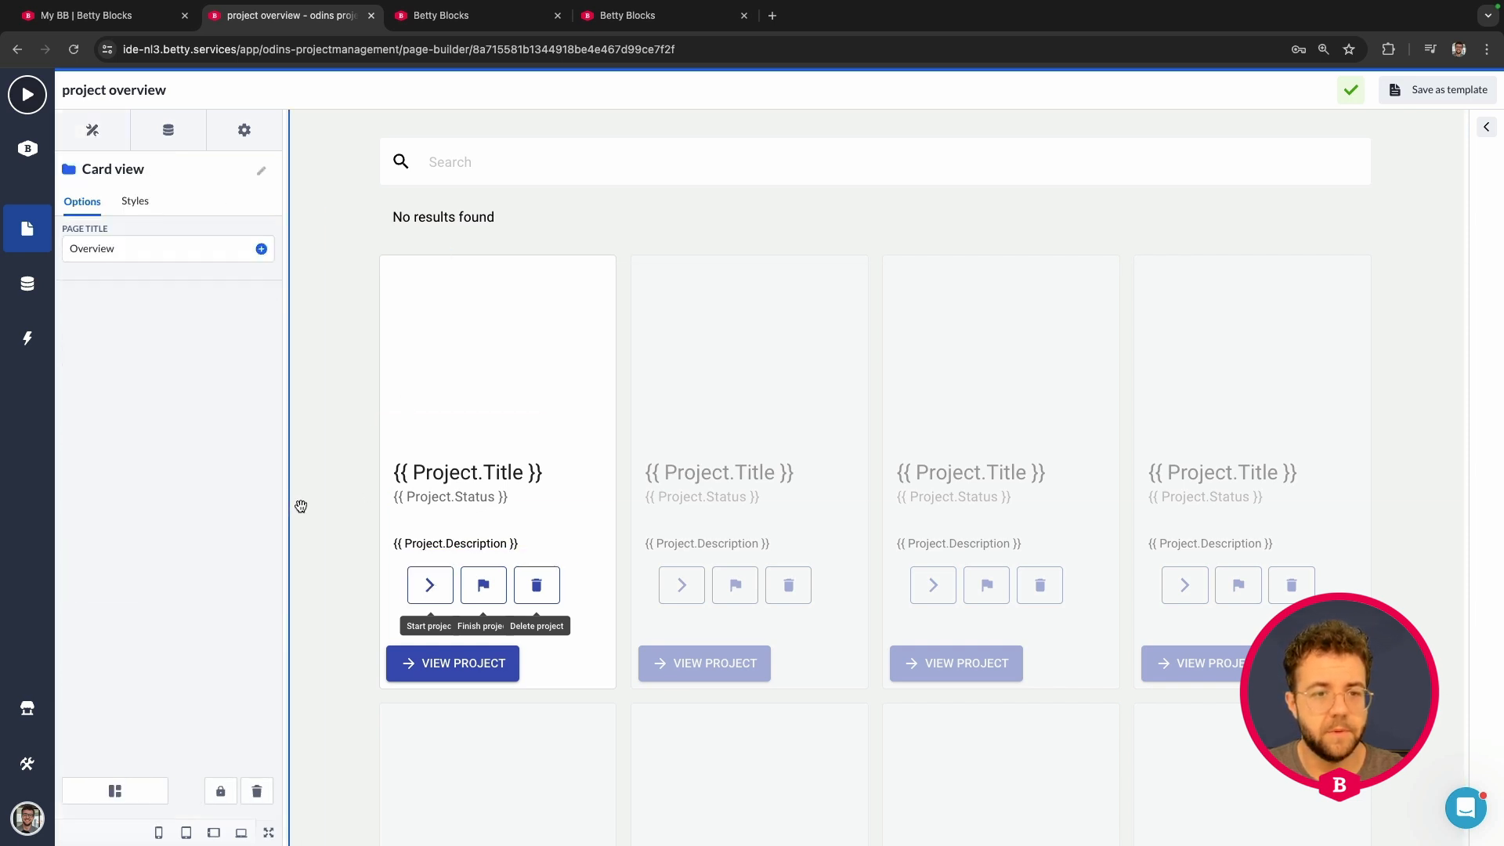
scroll(360, 422, up, 2)
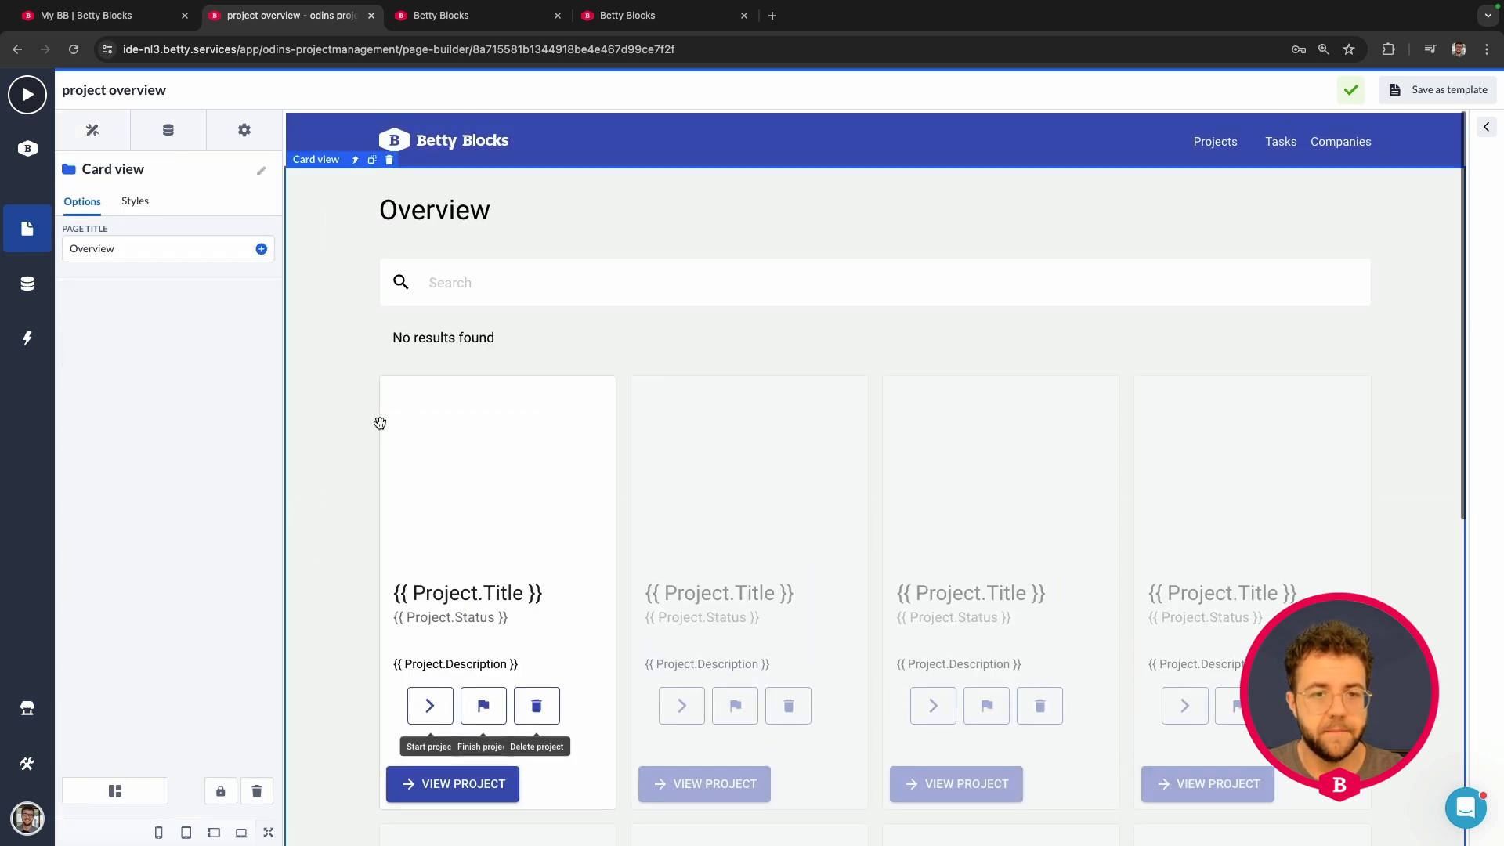
scroll(359, 329, down, 4)
click(220, 790)
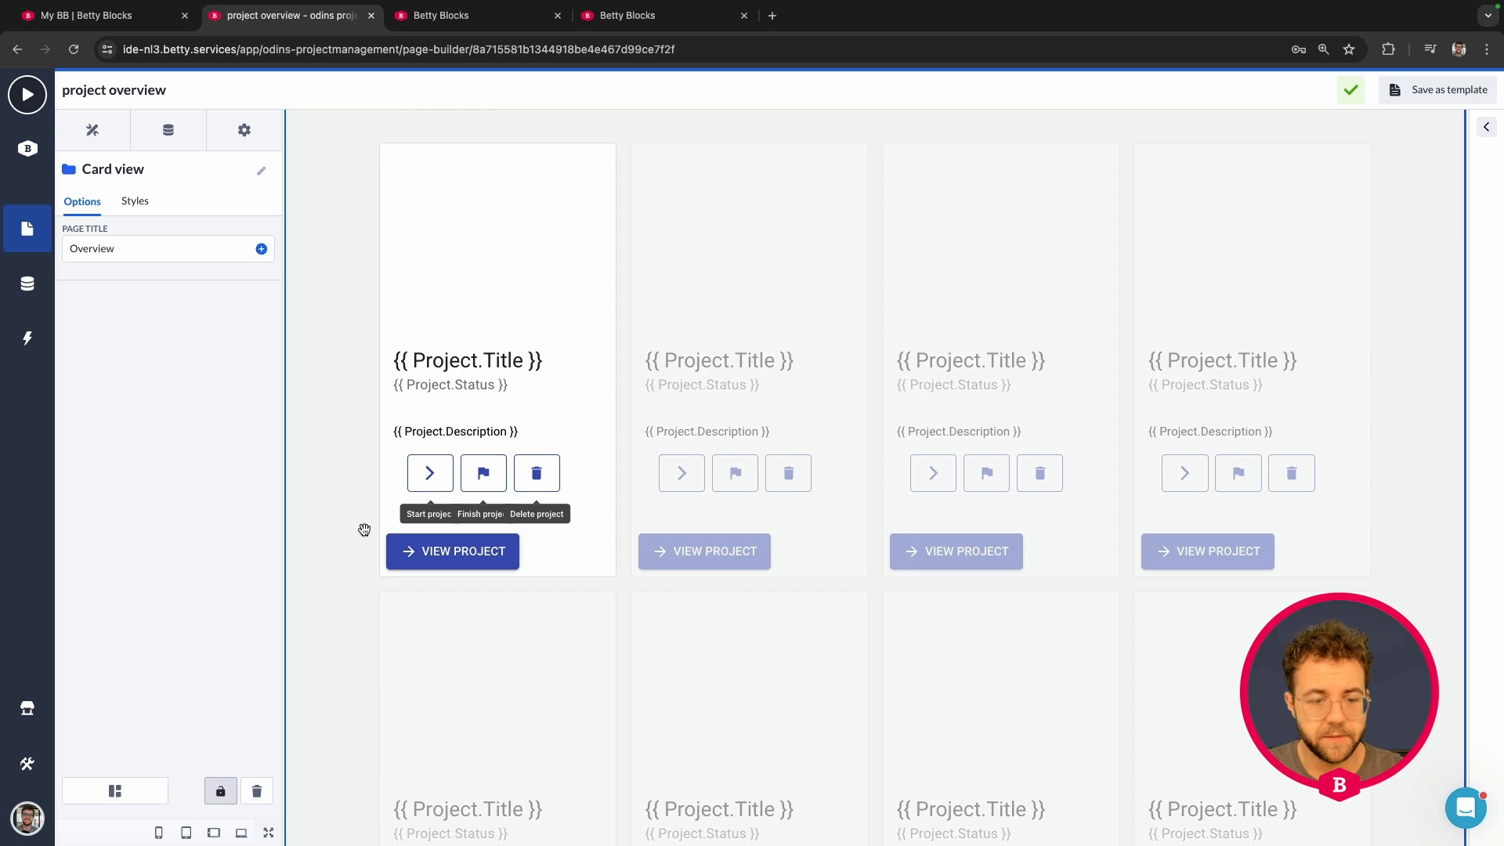
Step: Select the first card's Start project button after briefly checking the Finish button's settings
scroll(364, 543, up, 3)
click(437, 655)
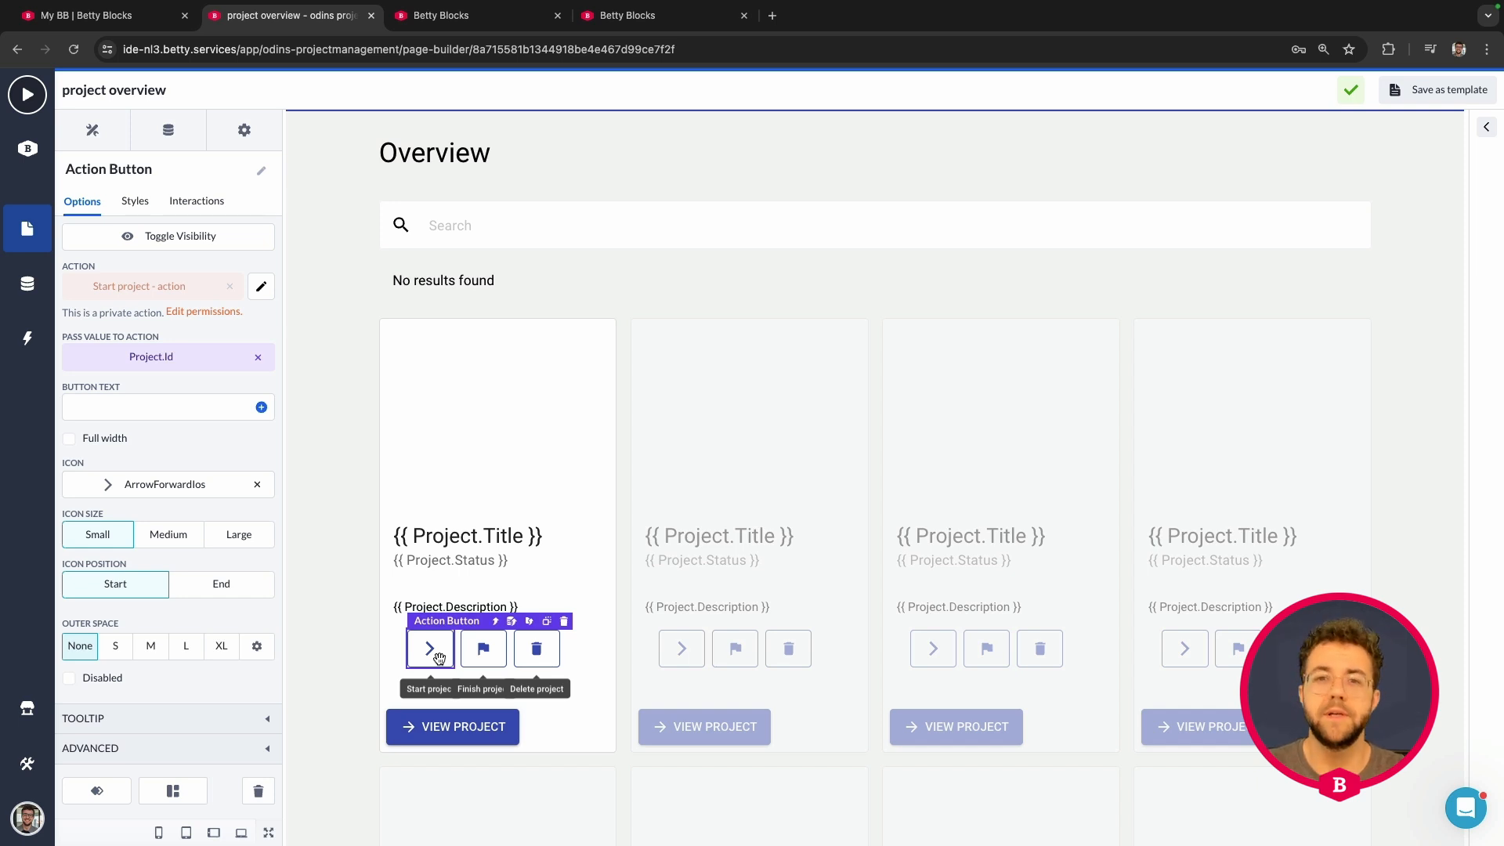
click(486, 660)
click(429, 650)
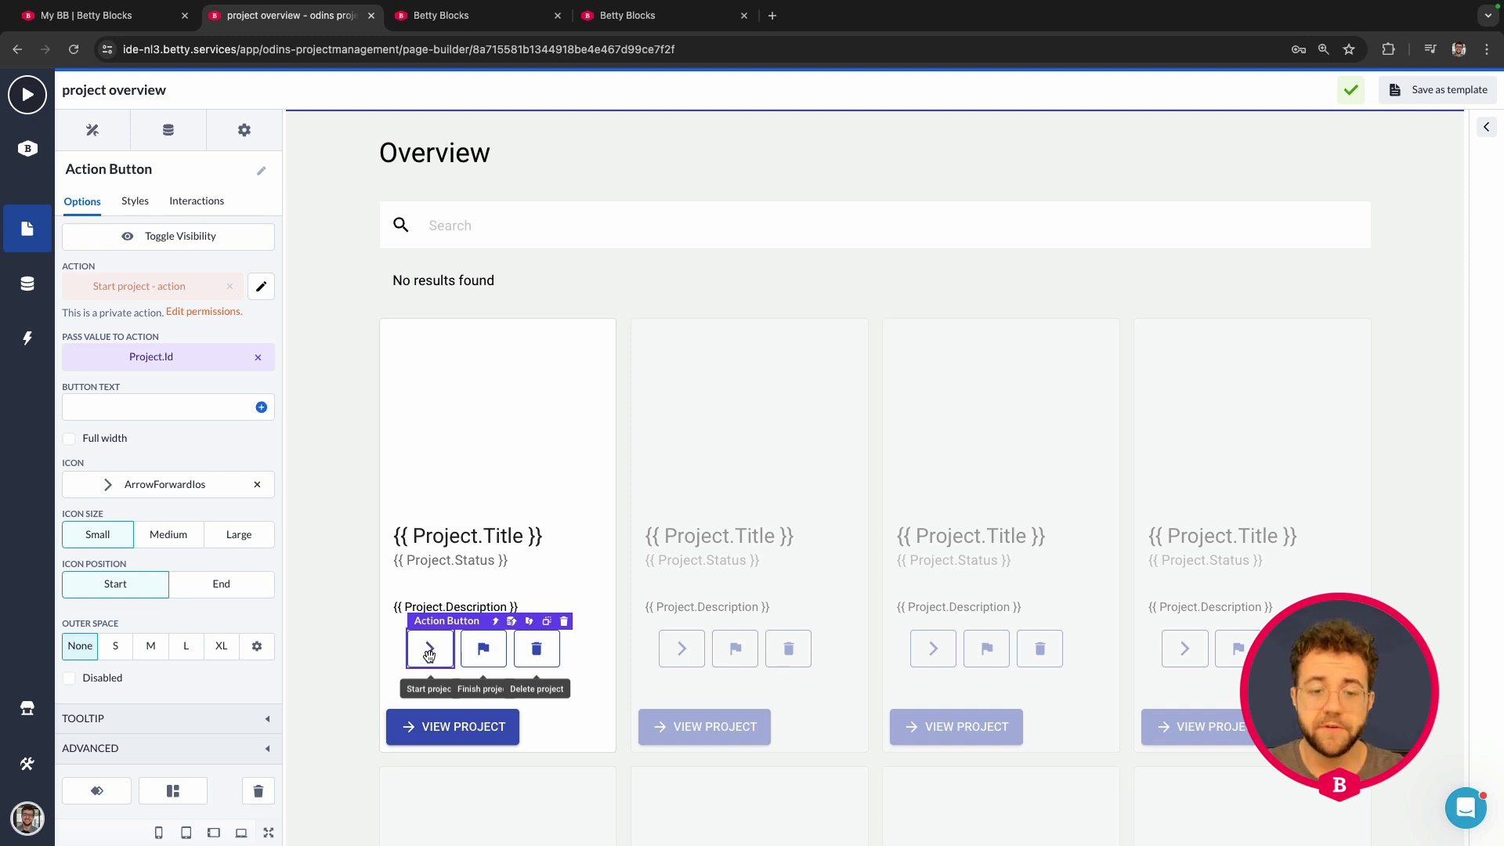
Step: Draft an onActionSuccess interaction on Start project that refetches the DataList
click(197, 201)
click(142, 237)
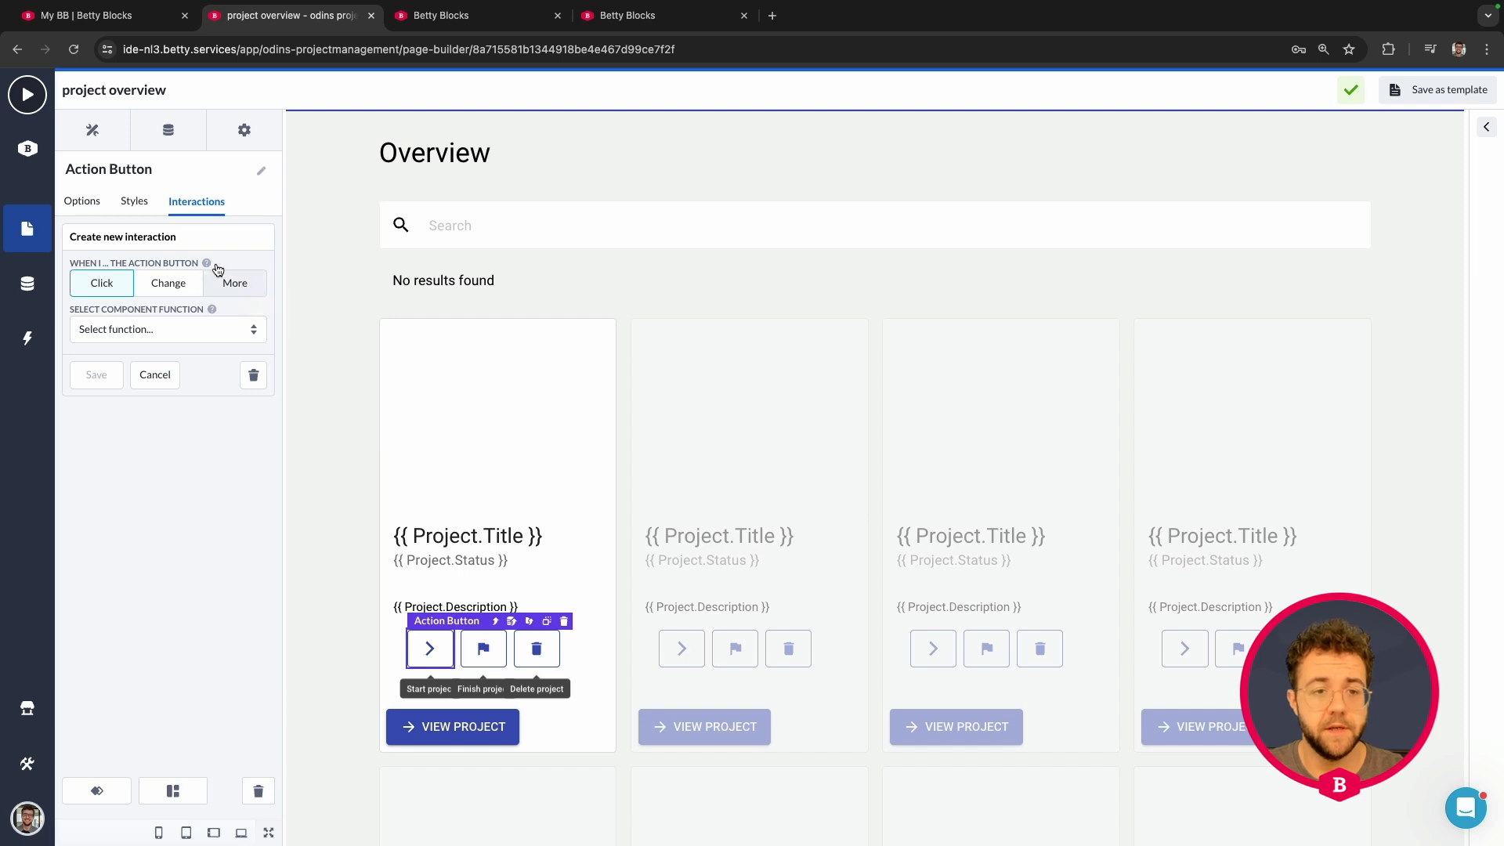
click(236, 282)
click(125, 318)
click(128, 335)
click(133, 365)
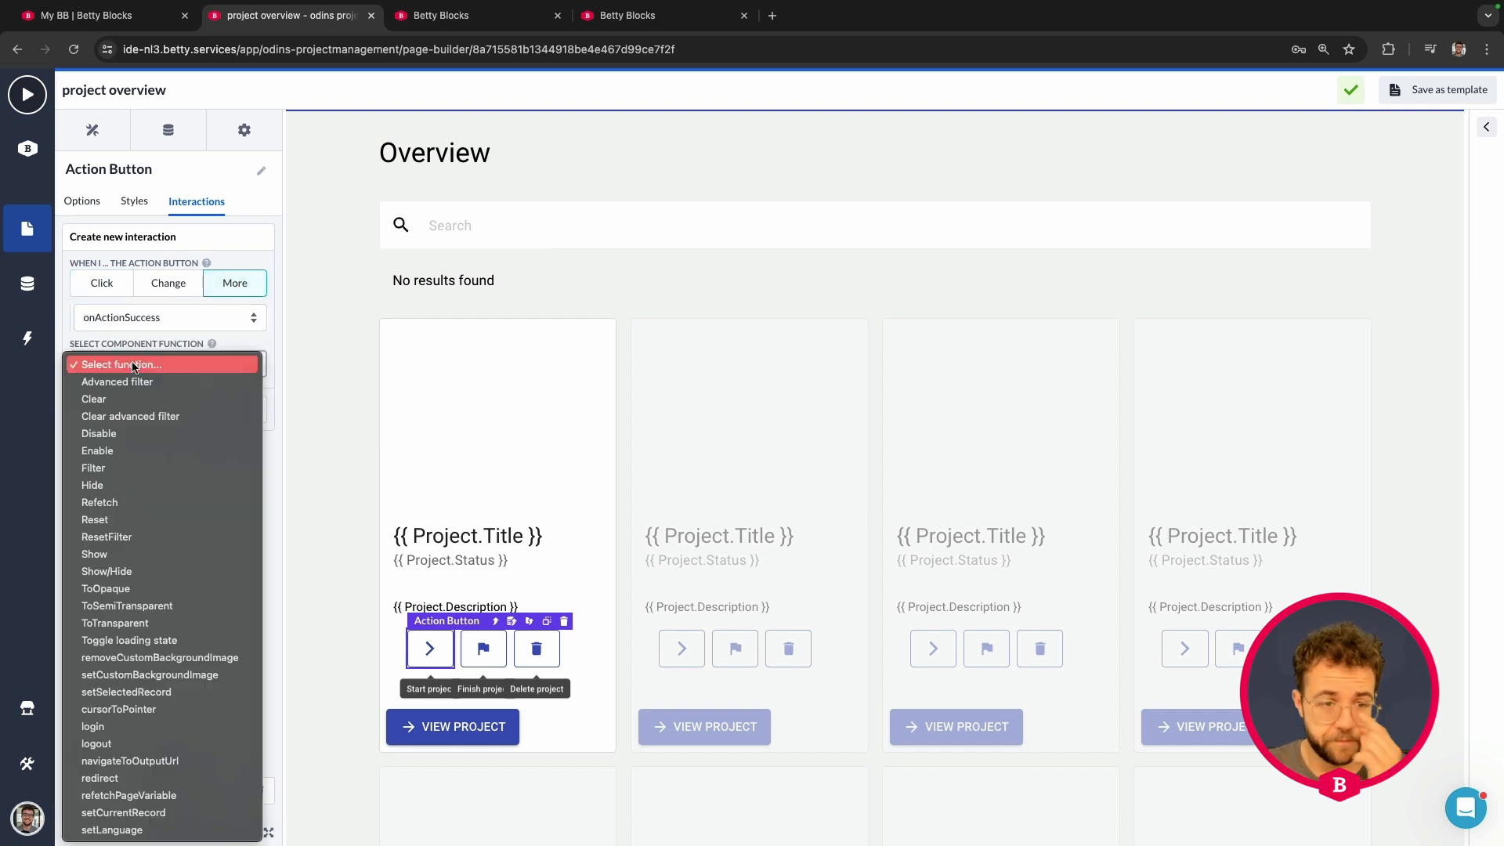
click(121, 503)
click(141, 411)
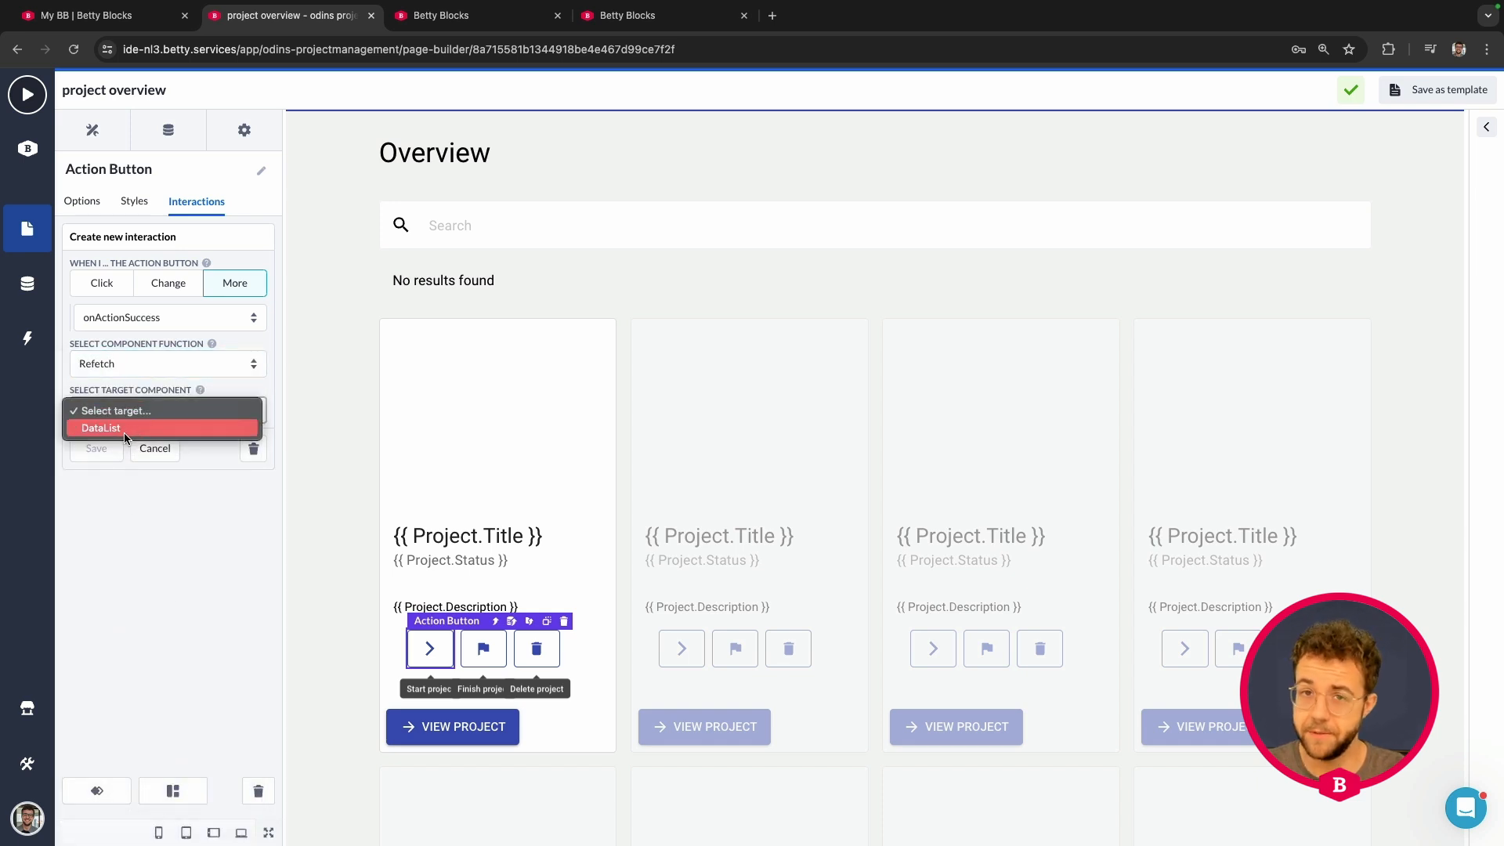
click(124, 429)
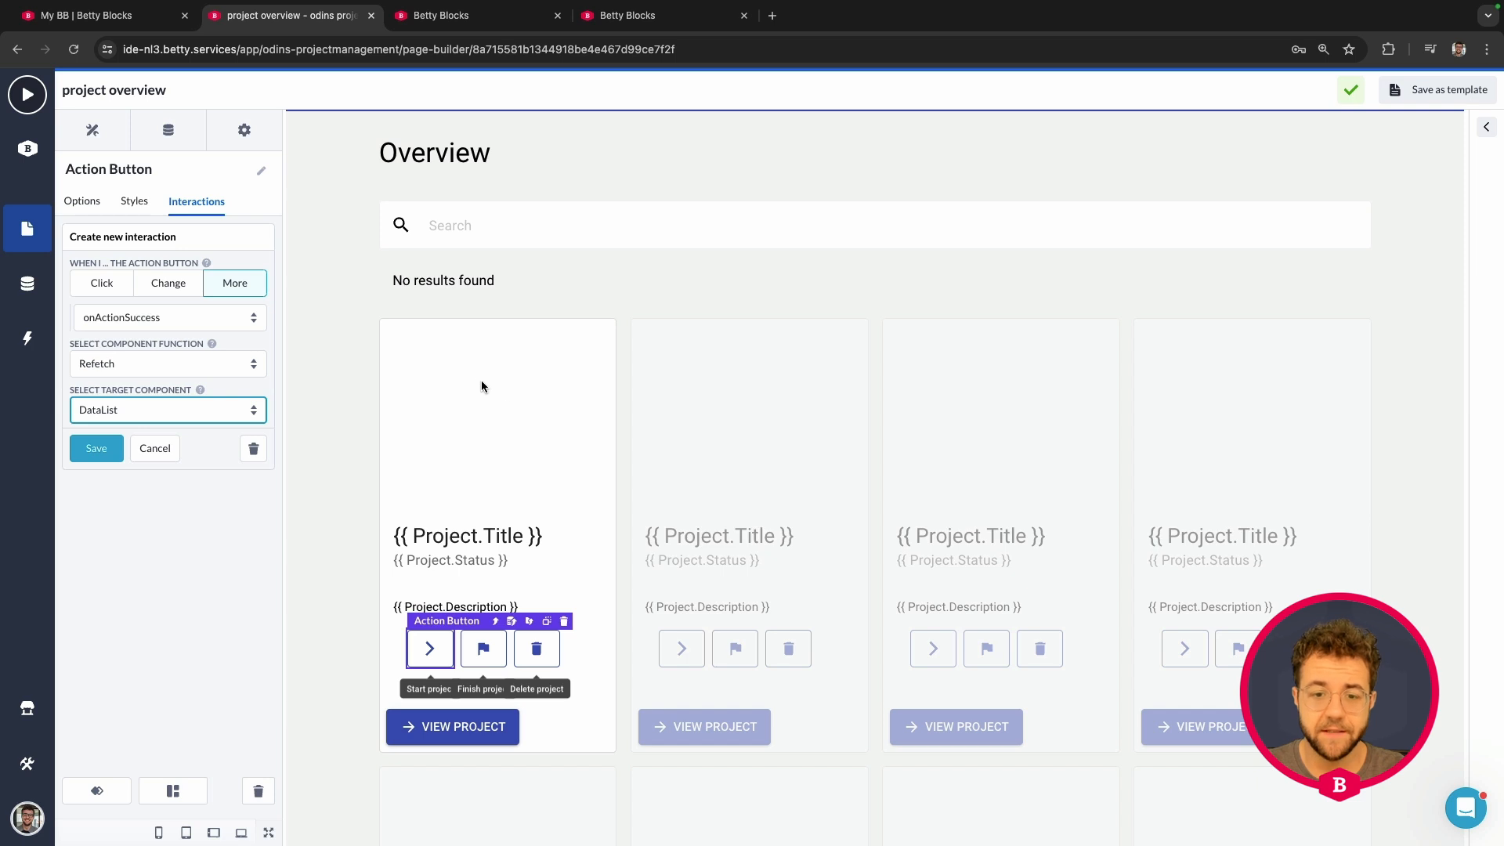
scroll(479, 382, down, 1)
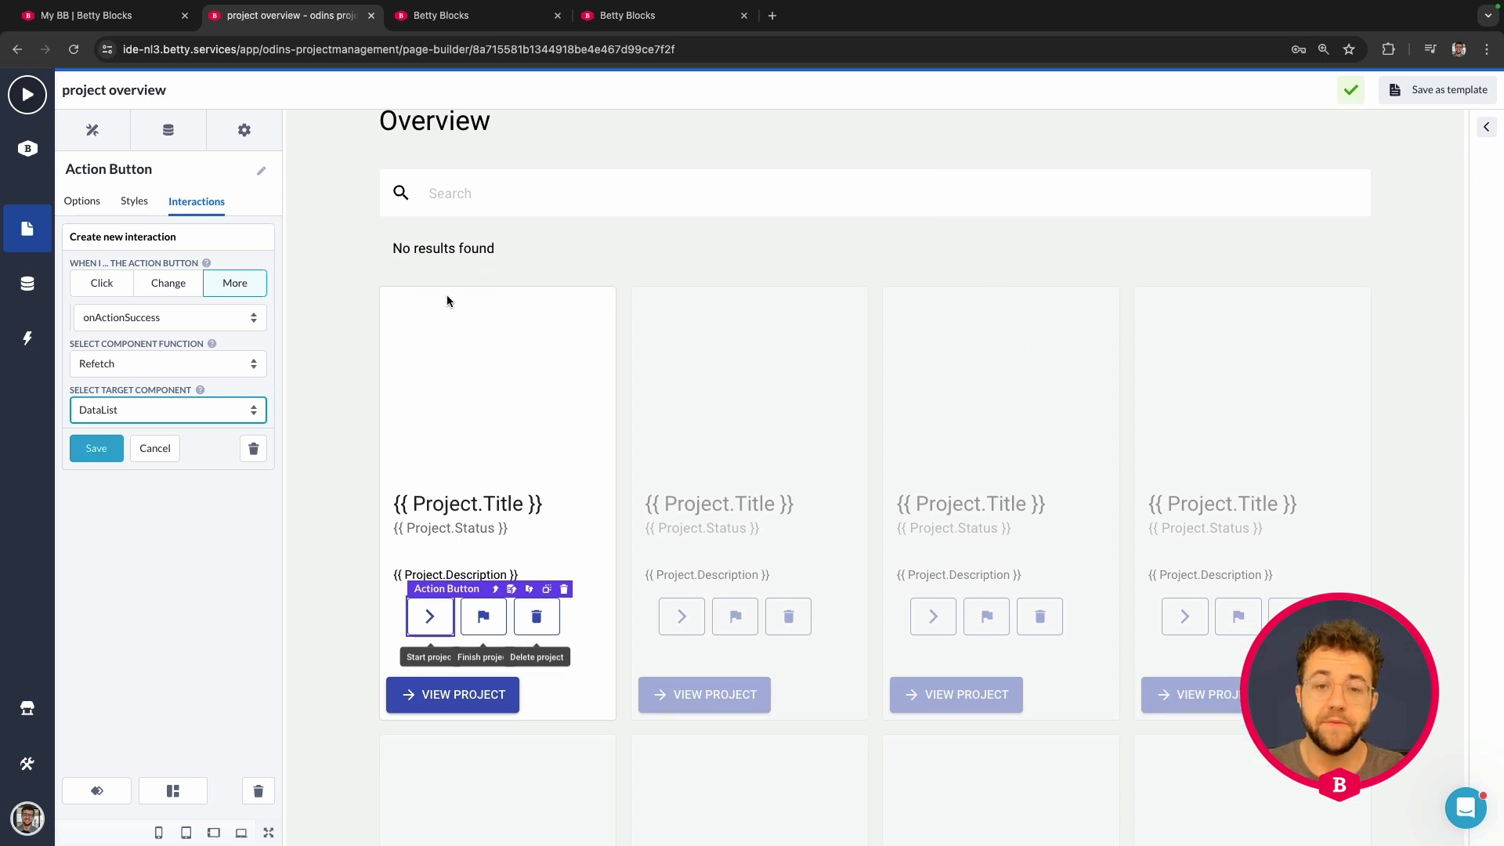
scroll(439, 317, down, 1)
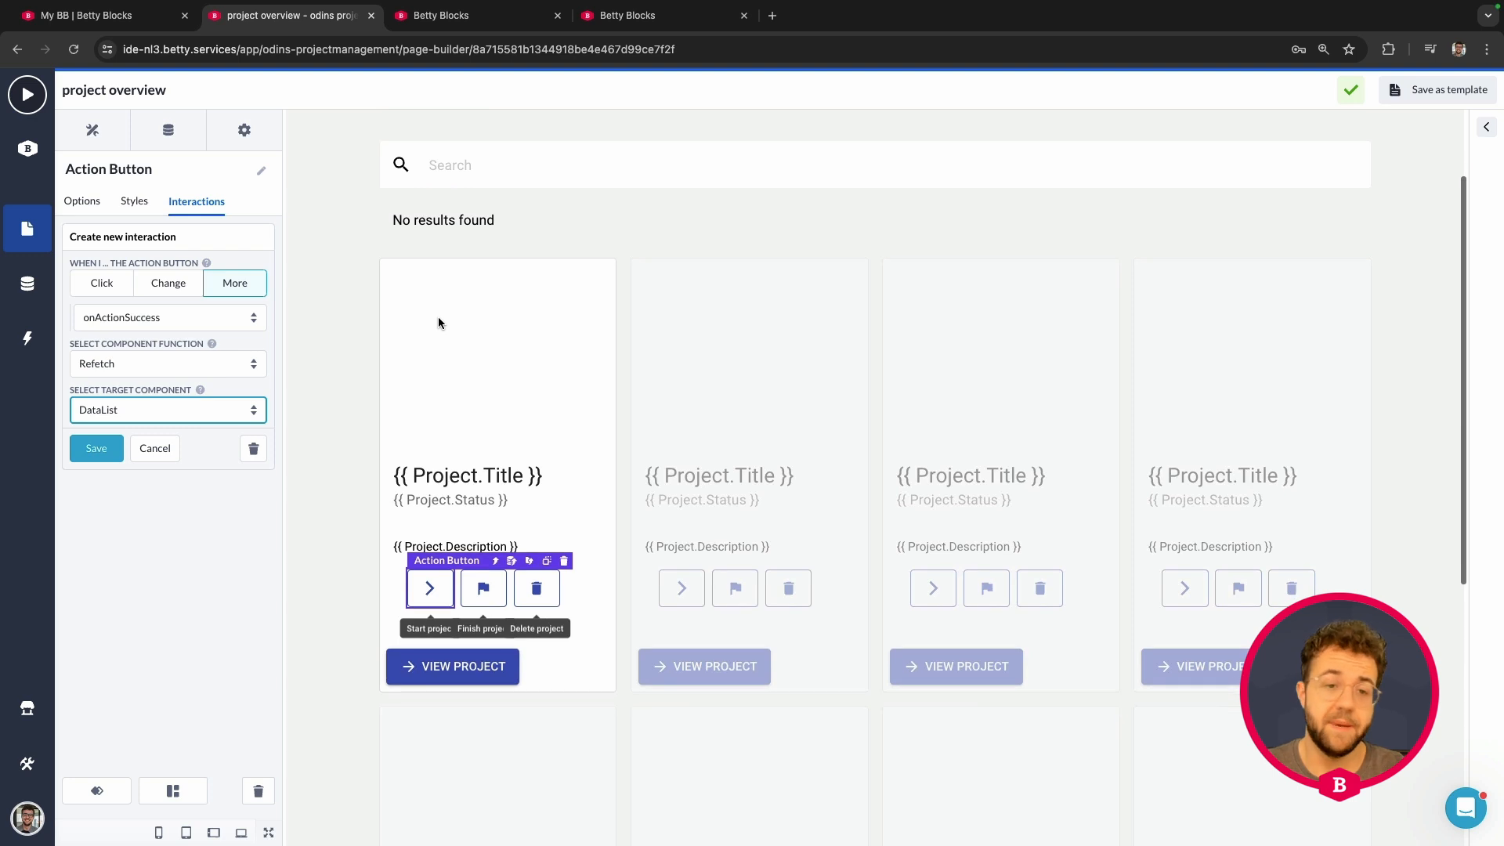
Step: Reselect the first card's Start project button via the card image and whole card
click(428, 284)
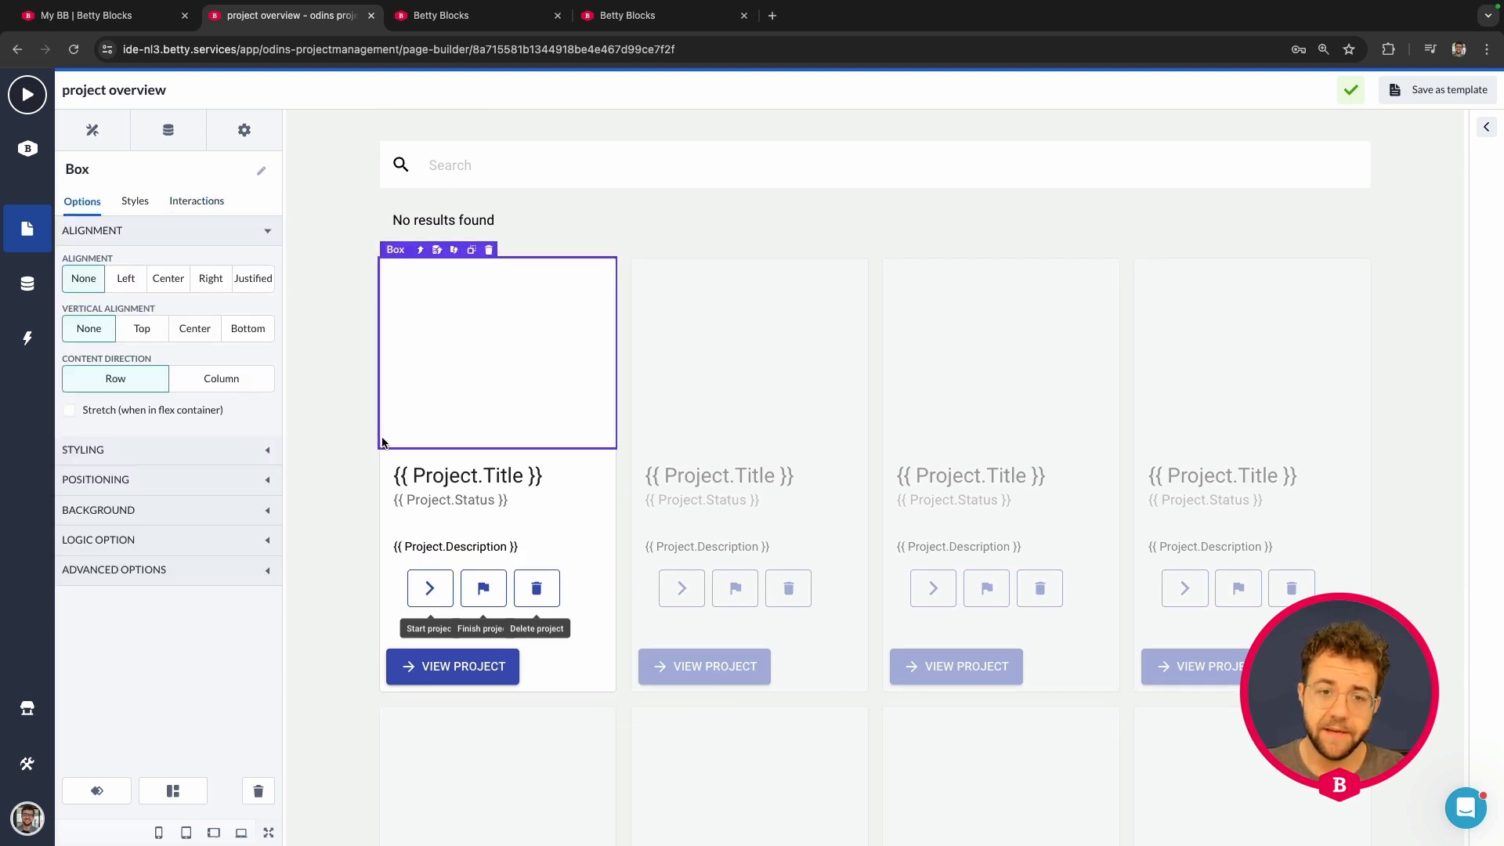
click(420, 250)
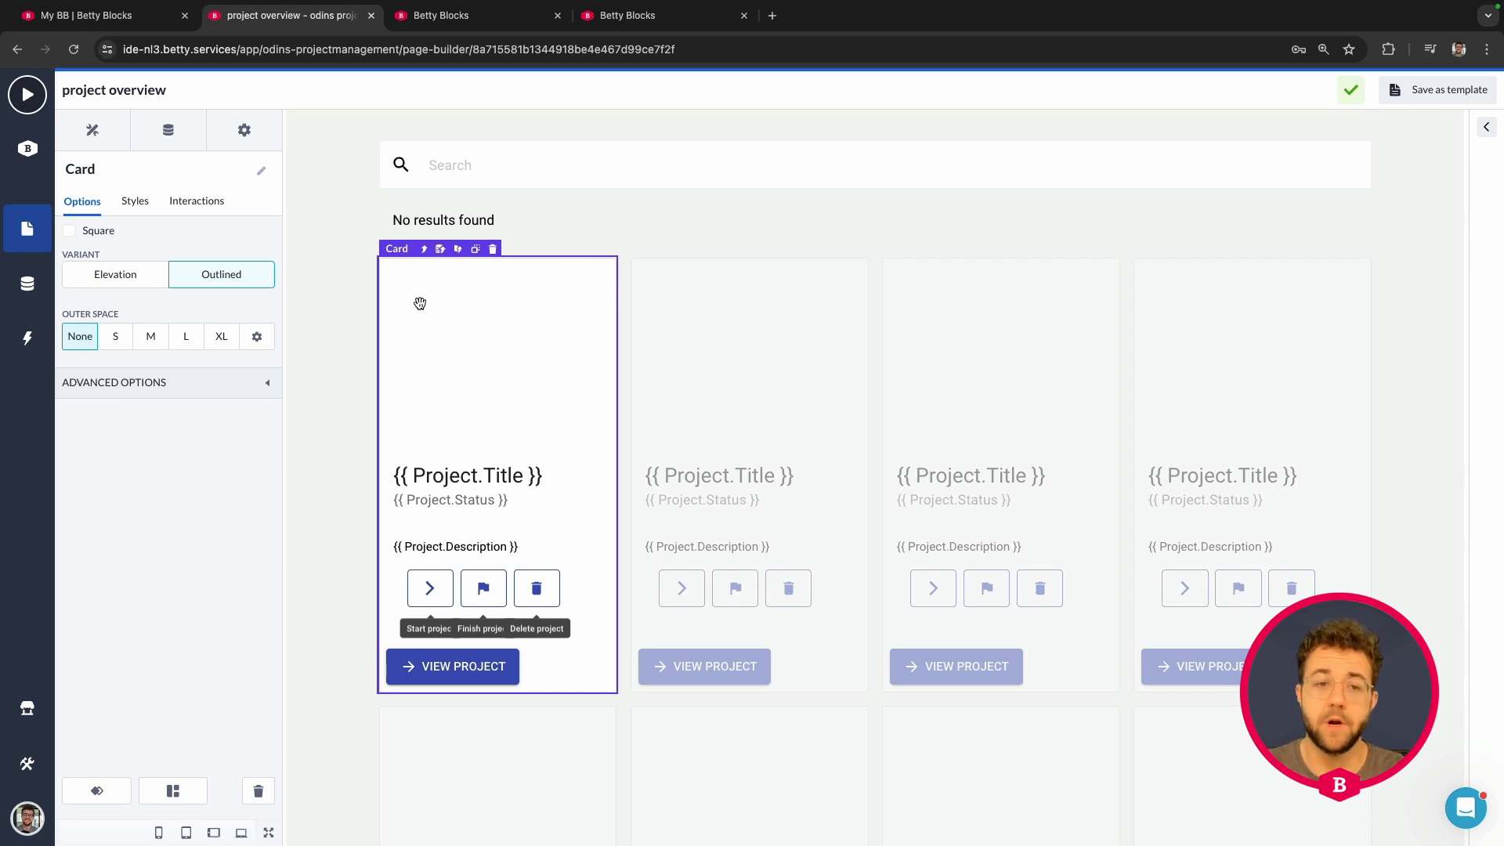
click(423, 595)
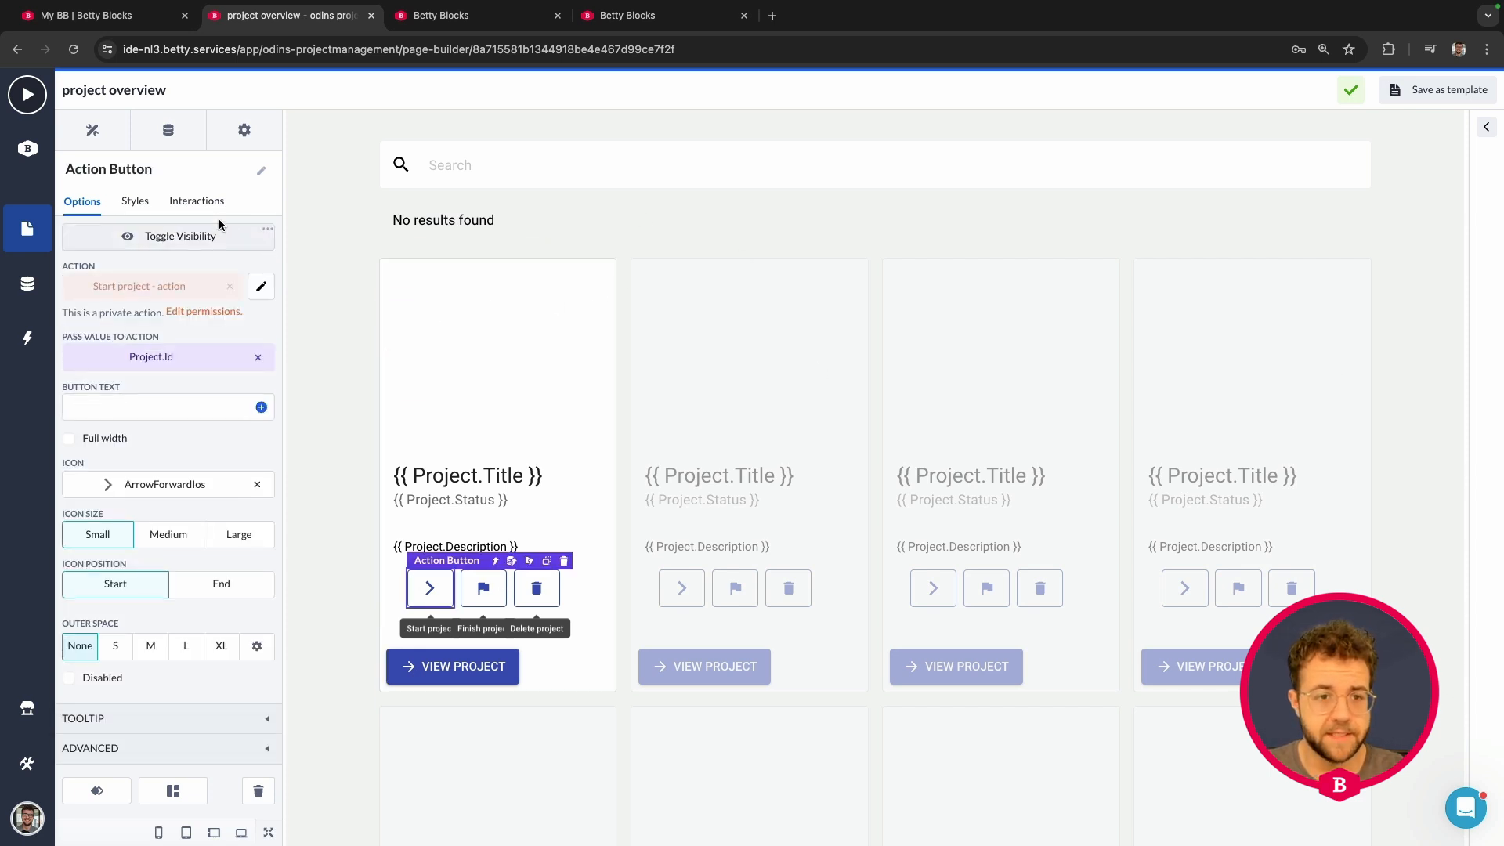
Step: Recreate the onActionSuccess → Refetch DataList interaction on Start project and save it
click(197, 202)
click(180, 241)
click(213, 289)
click(171, 317)
click(171, 332)
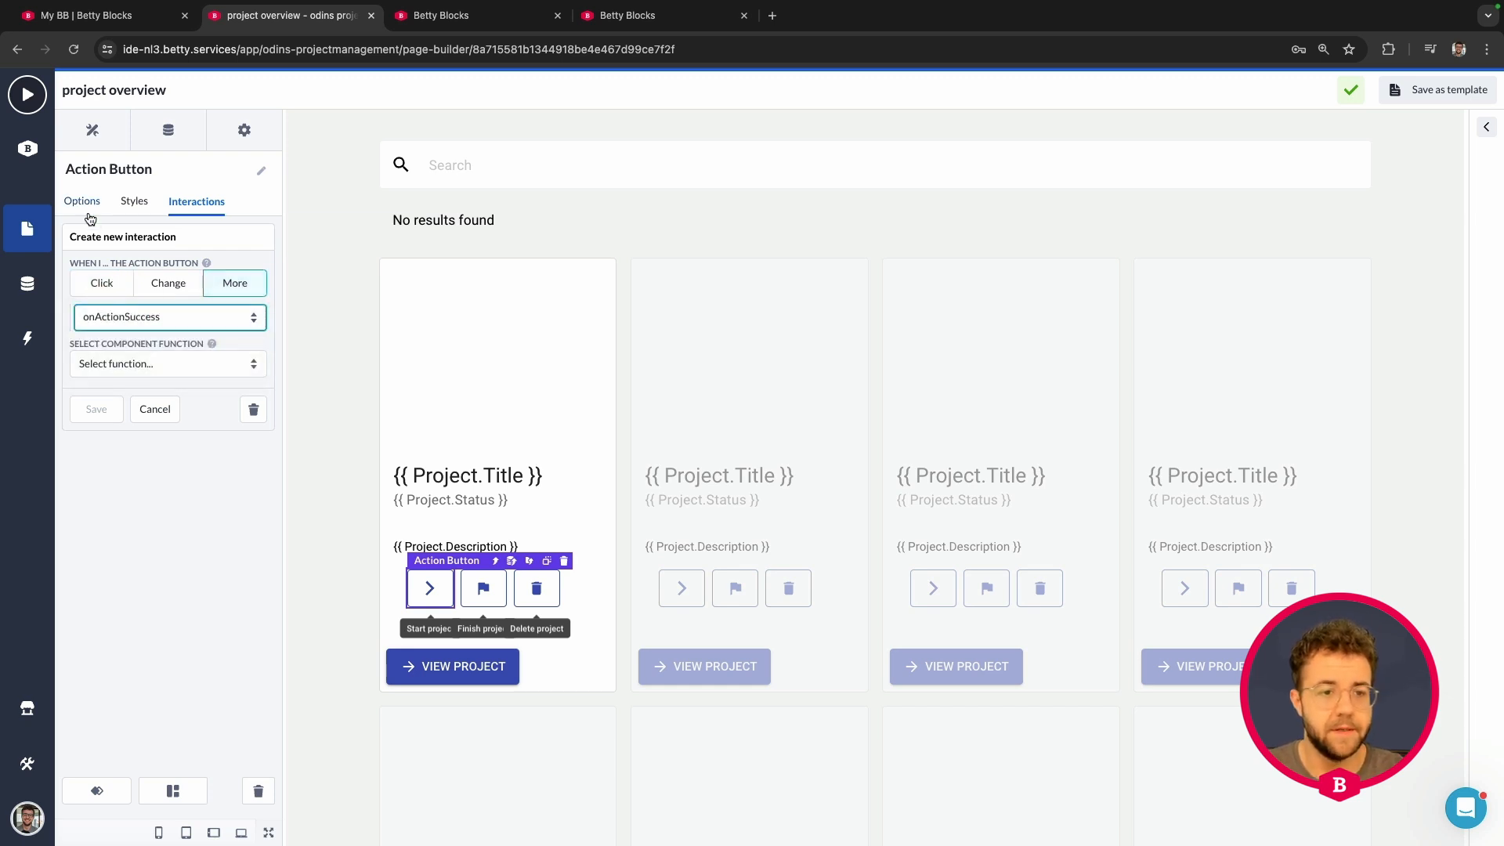
click(161, 365)
click(145, 502)
click(149, 415)
click(146, 427)
click(98, 447)
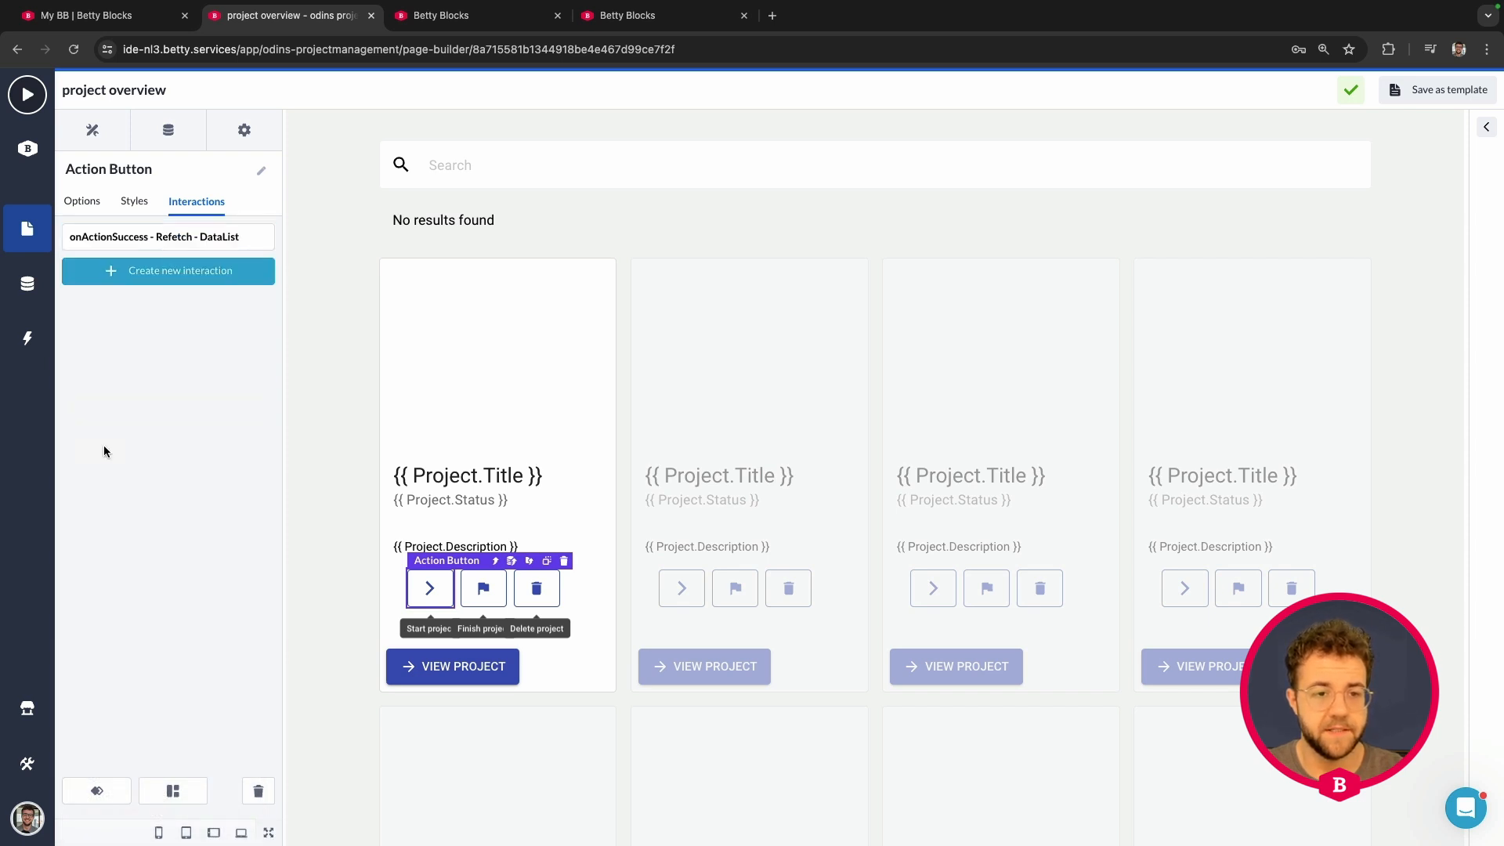
click(481, 589)
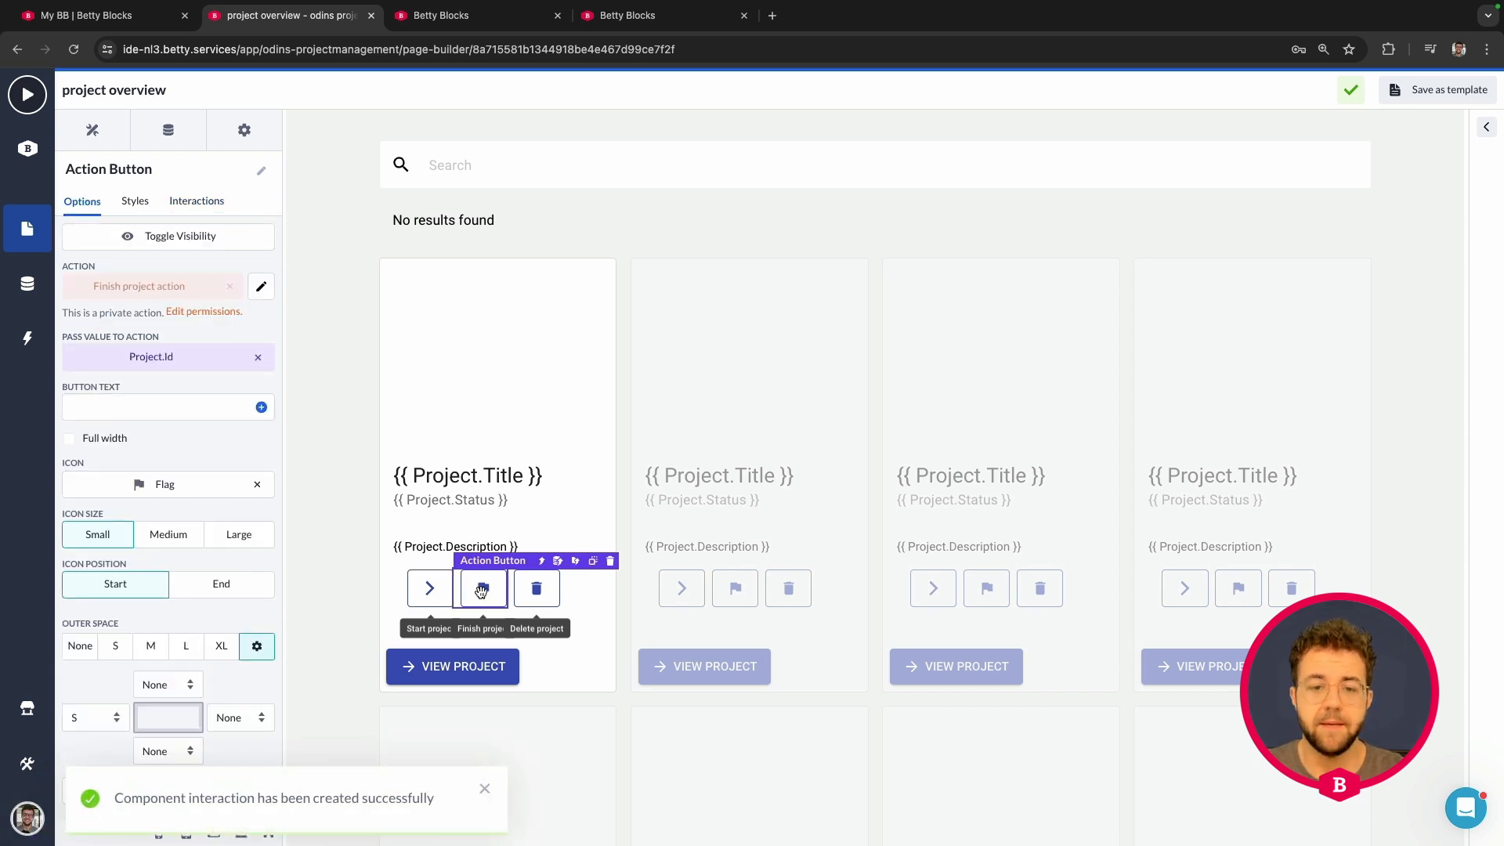
Step: Give the Finish project button an onActionSuccess interaction that refetches the DataList
click(200, 203)
click(179, 240)
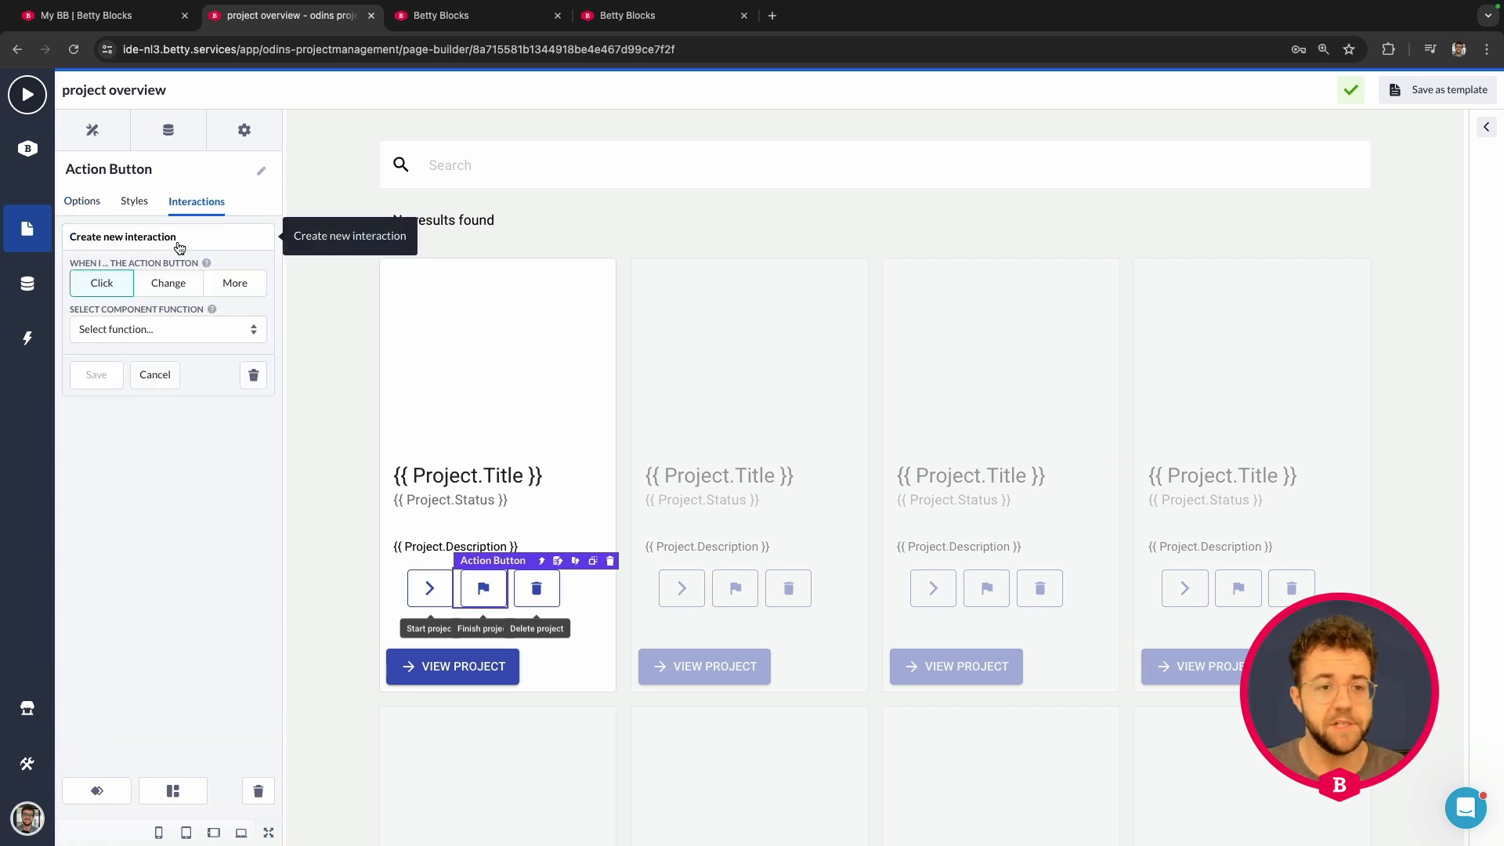
click(259, 290)
click(182, 318)
click(117, 334)
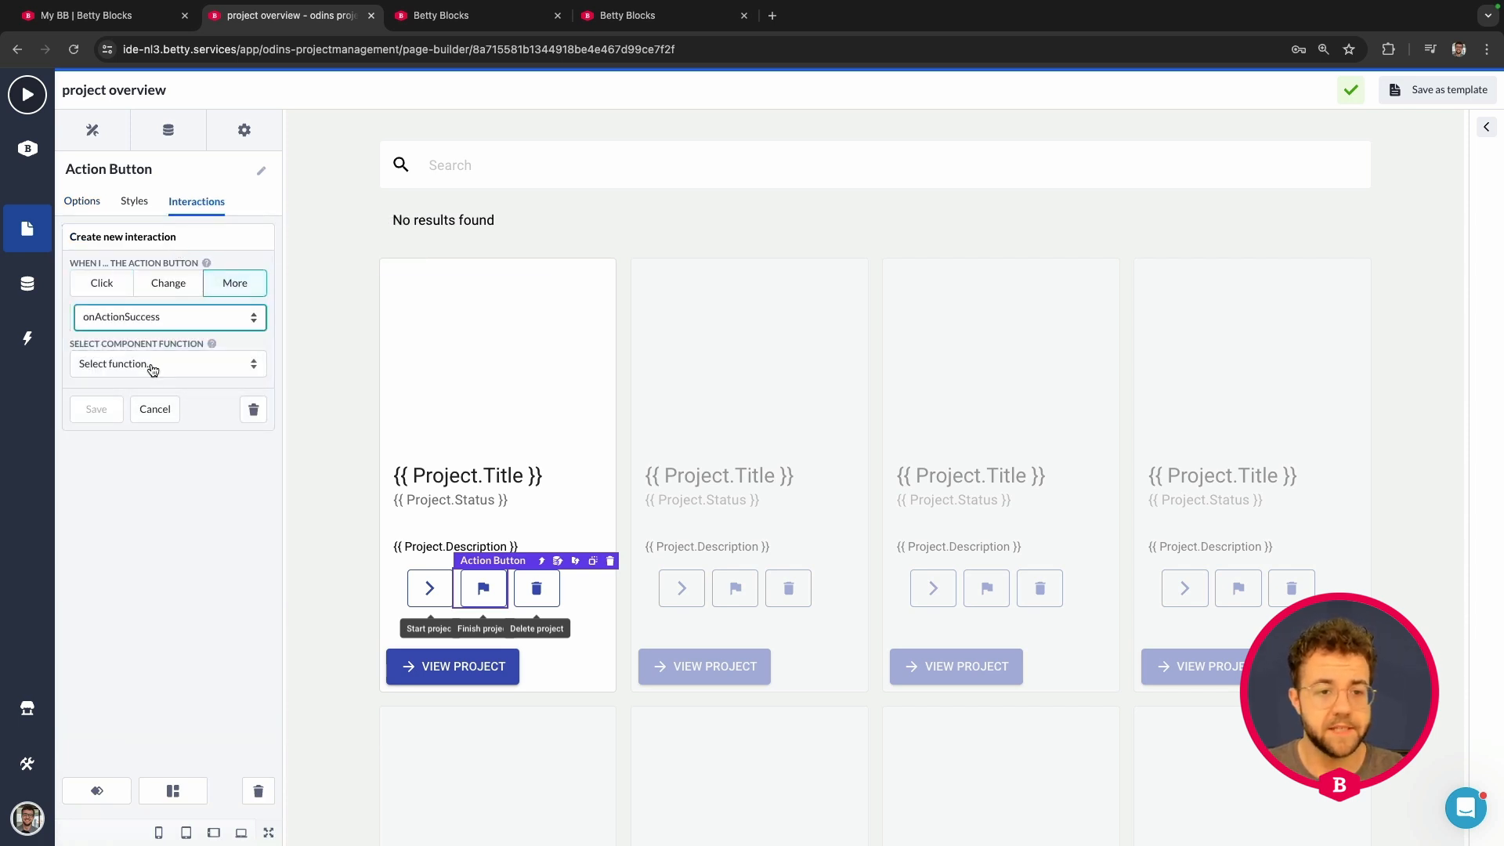
click(151, 365)
click(132, 502)
click(117, 410)
click(119, 423)
click(98, 450)
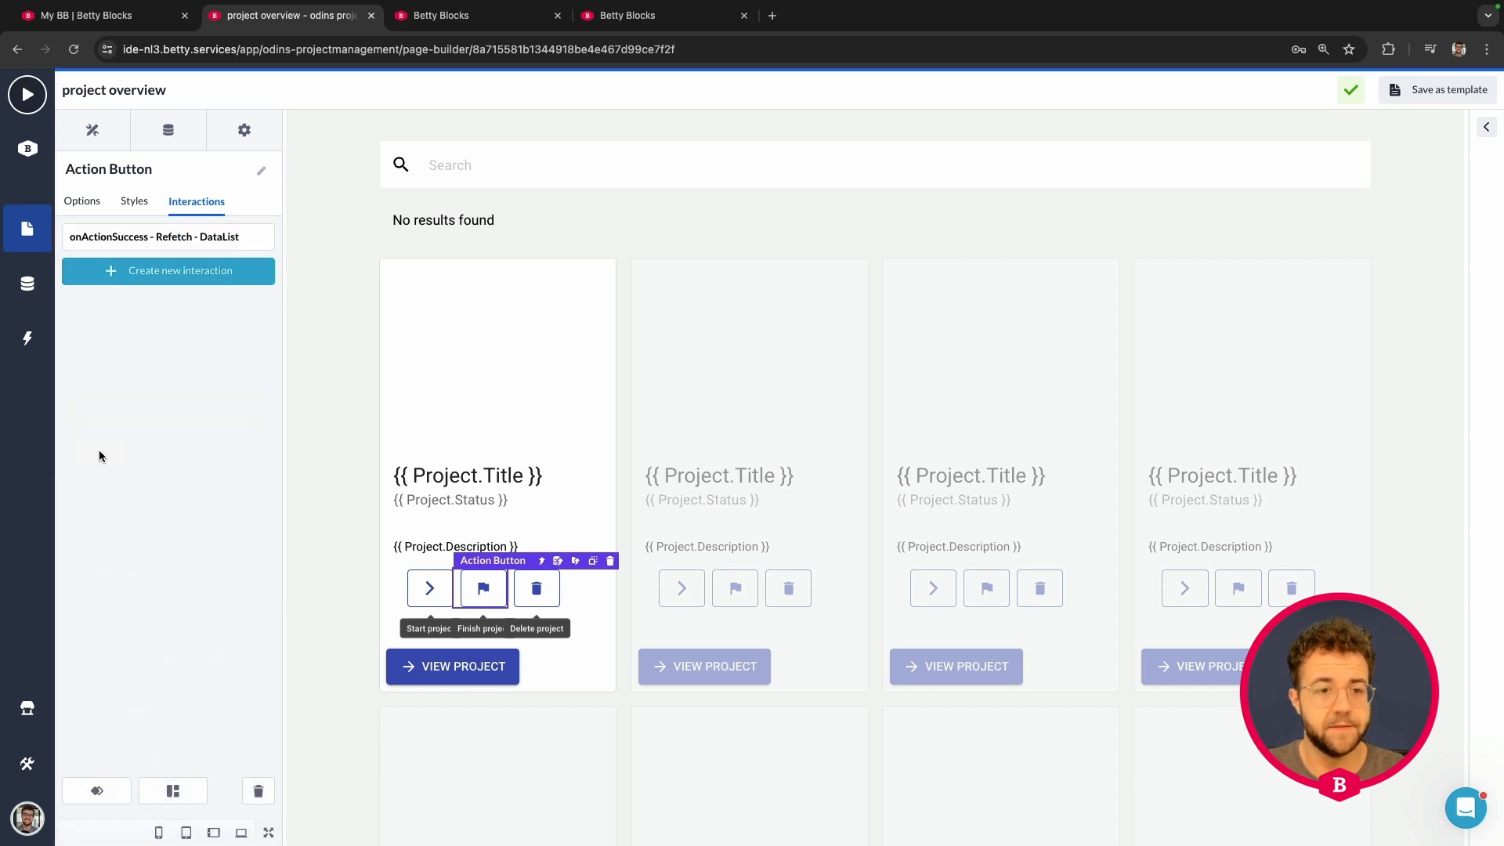
Step: Give the Delete project button the same onActionSuccess Refetch DataList interaction and save
click(545, 598)
click(202, 205)
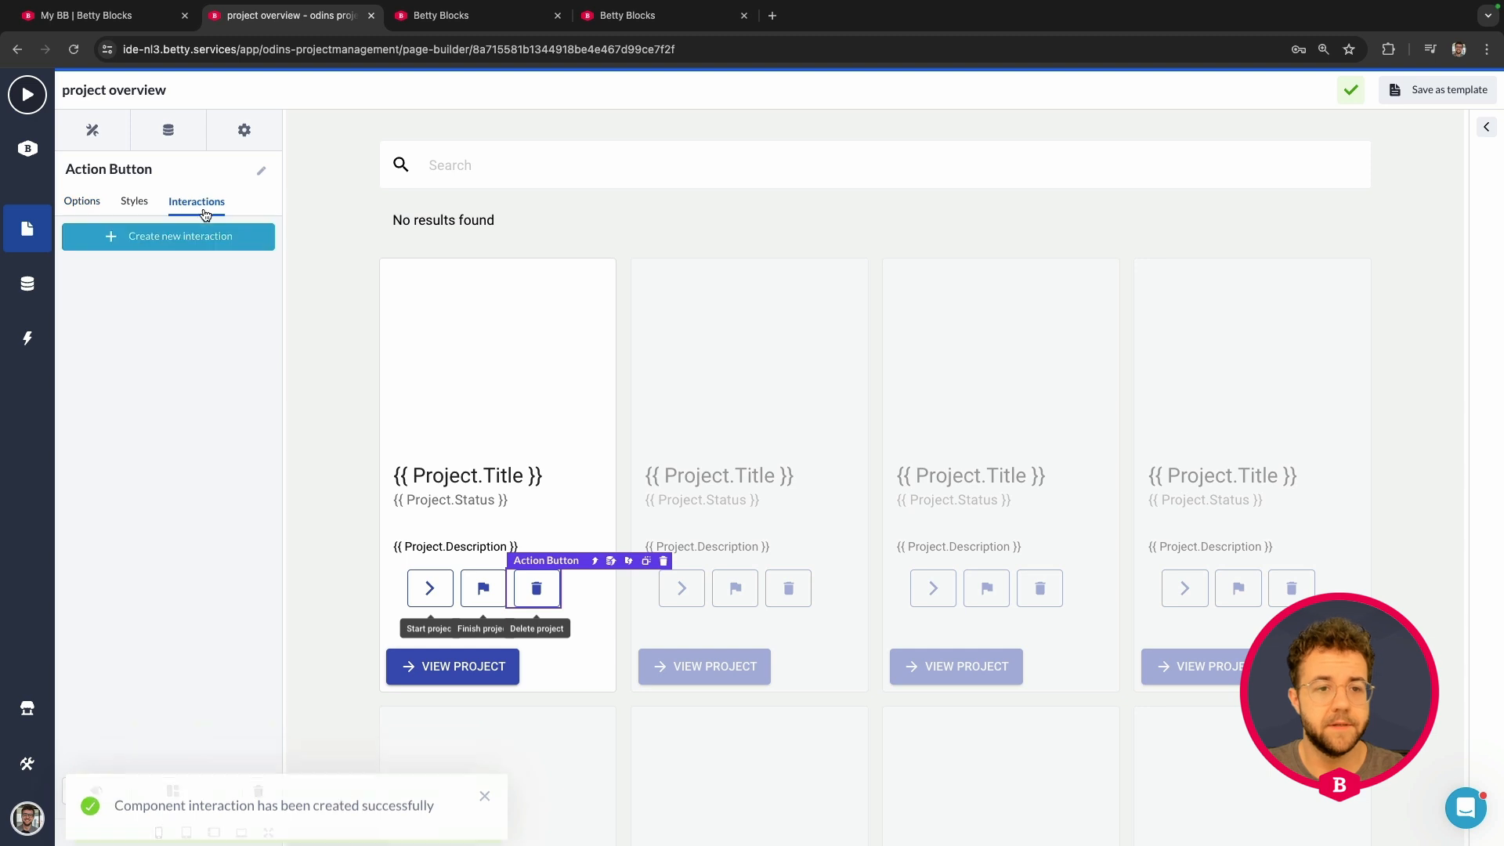
click(179, 237)
click(232, 285)
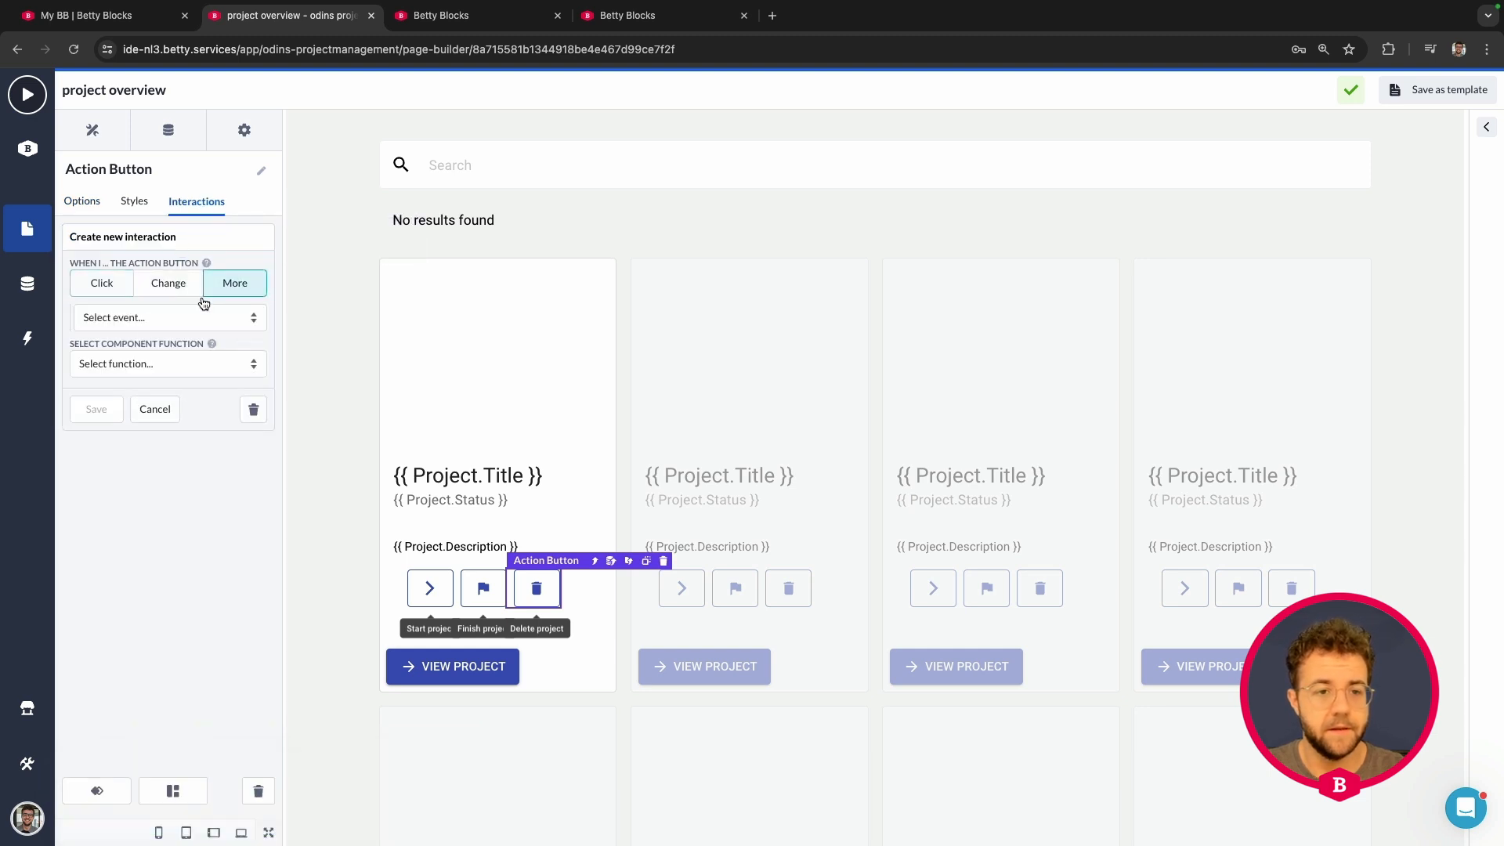
click(149, 319)
click(125, 335)
click(119, 365)
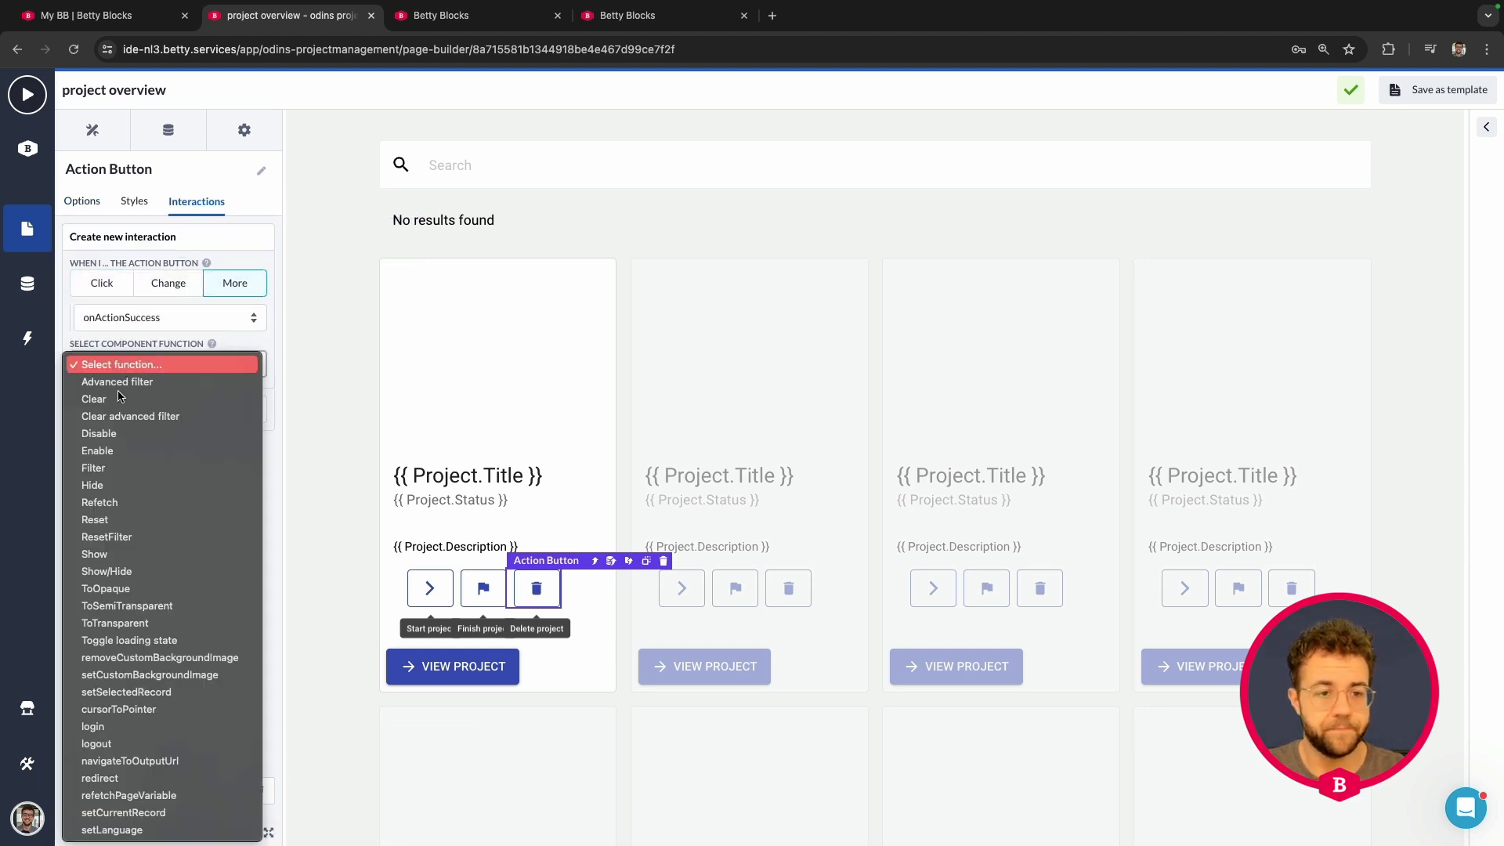
click(122, 506)
click(104, 414)
click(108, 435)
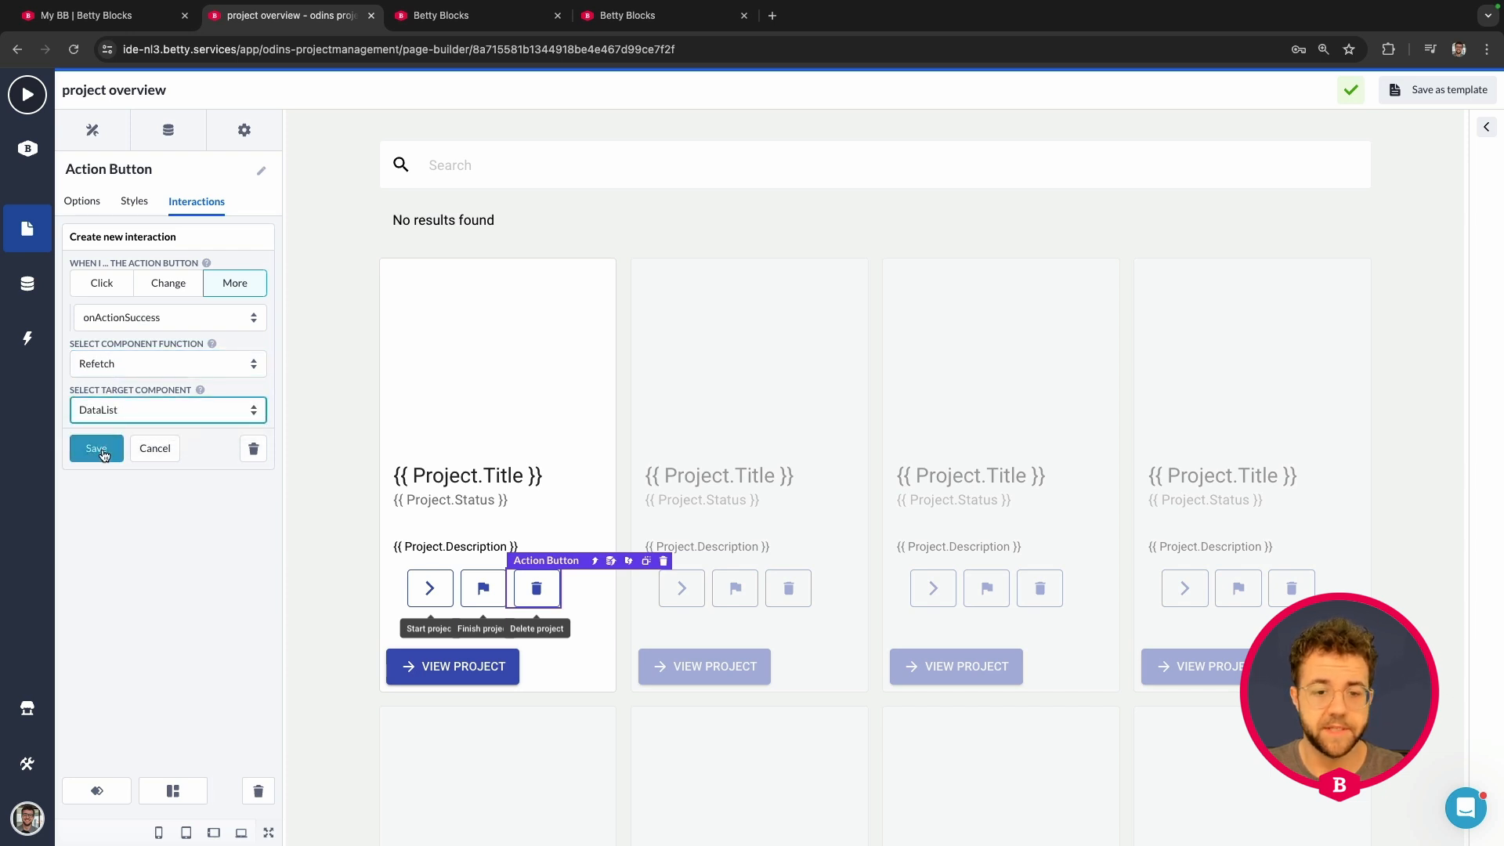
click(96, 448)
scroll(410, 443, down, 1)
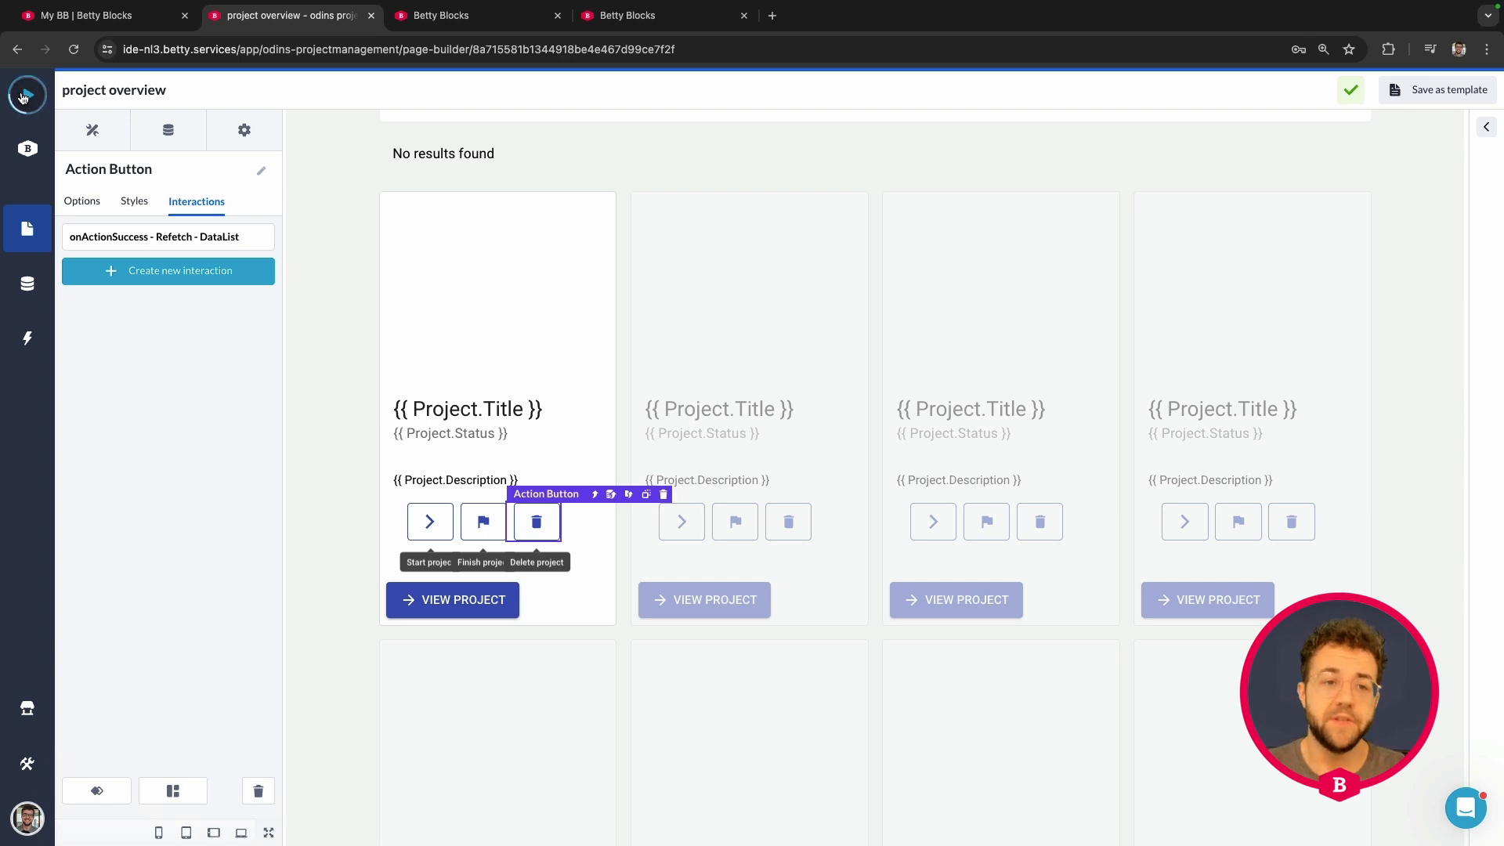
Step: Preview the live app and open the project creation form from the home page
click(23, 96)
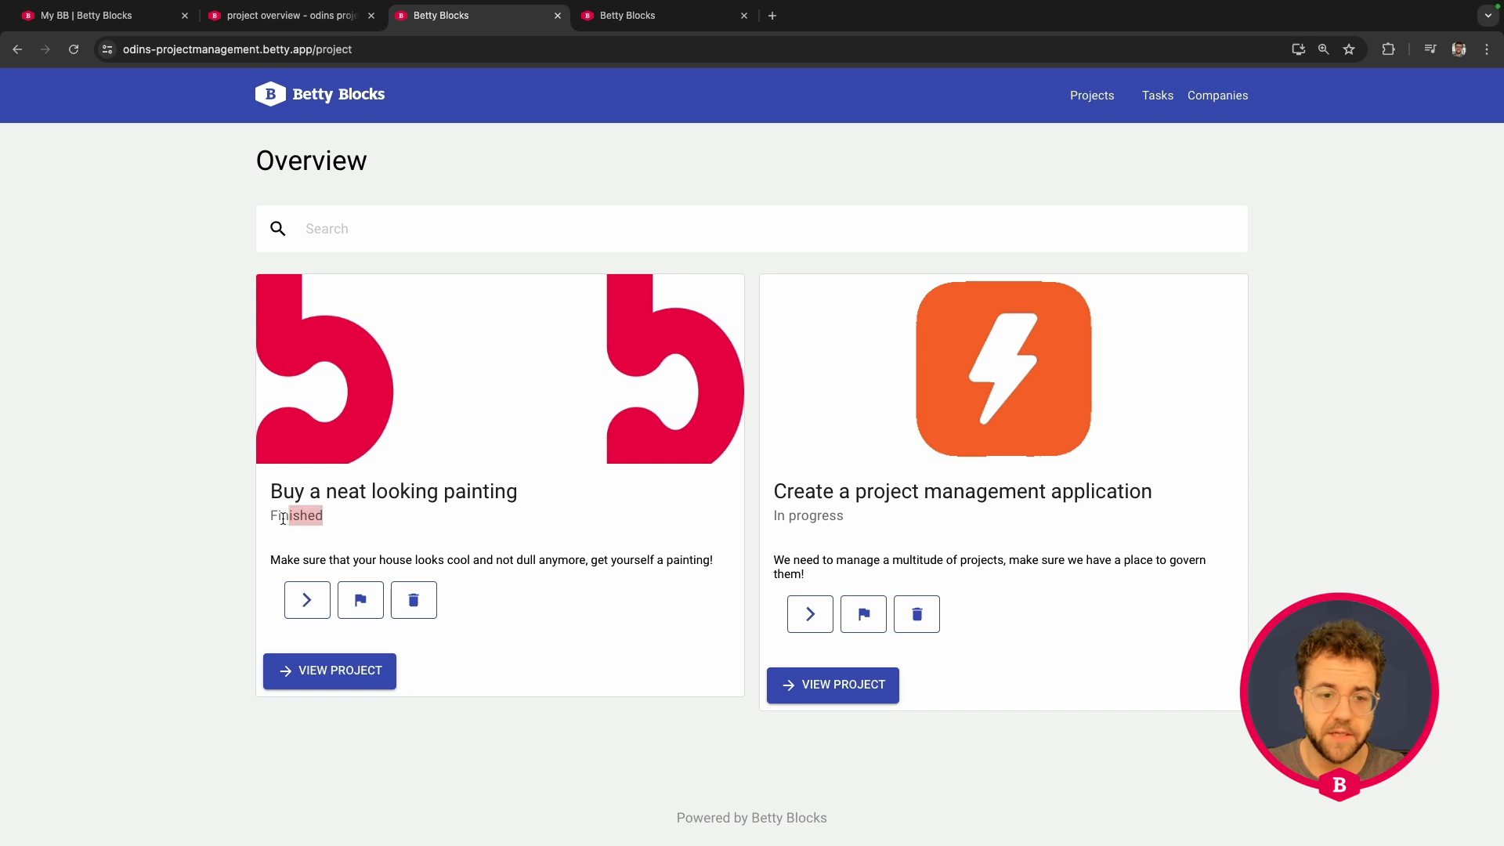
drag(283, 519, 265, 518)
click(124, 484)
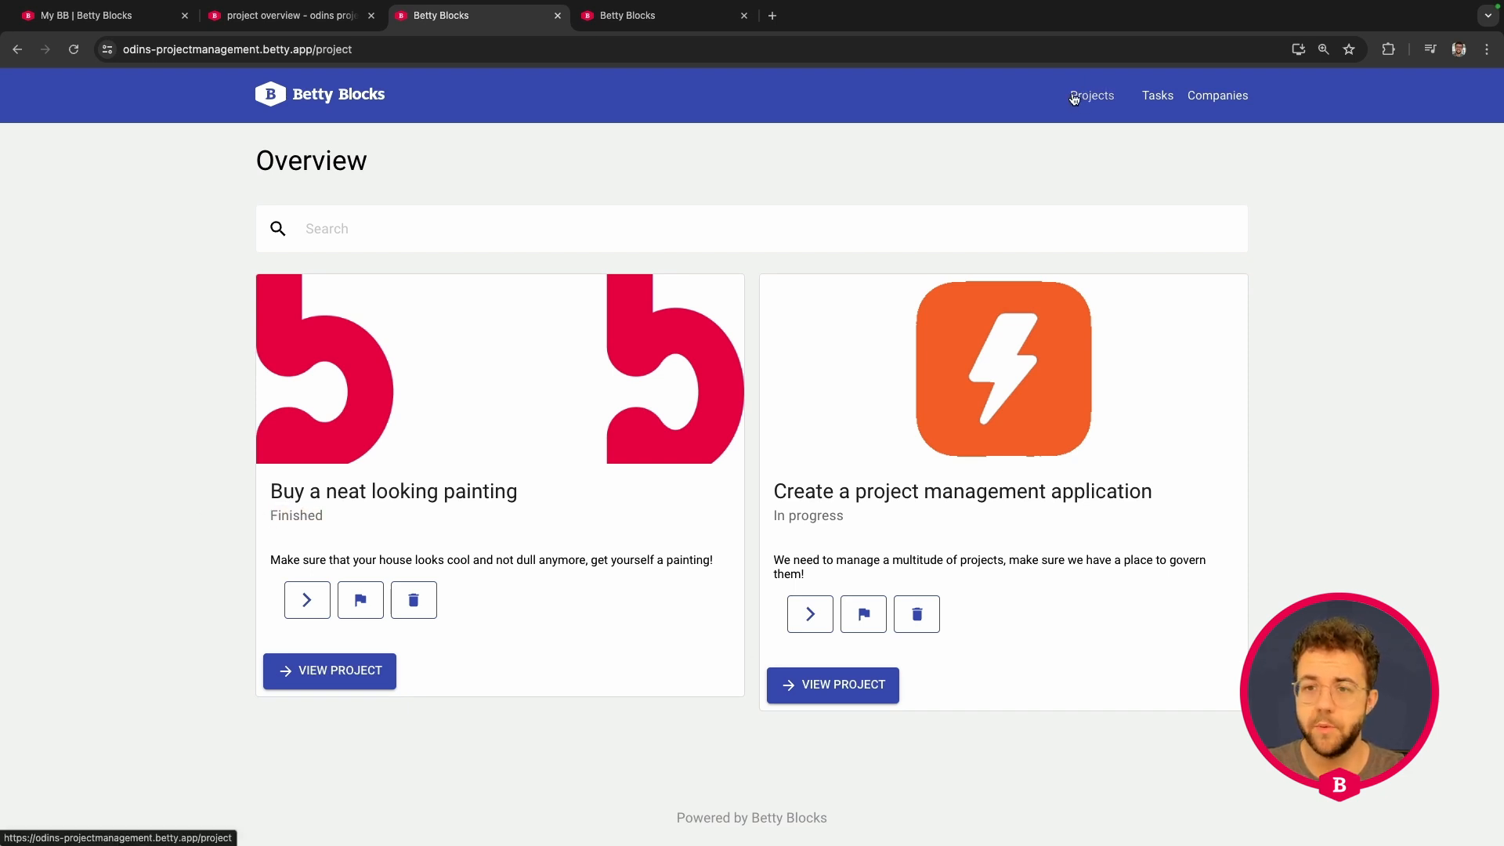
click(366, 101)
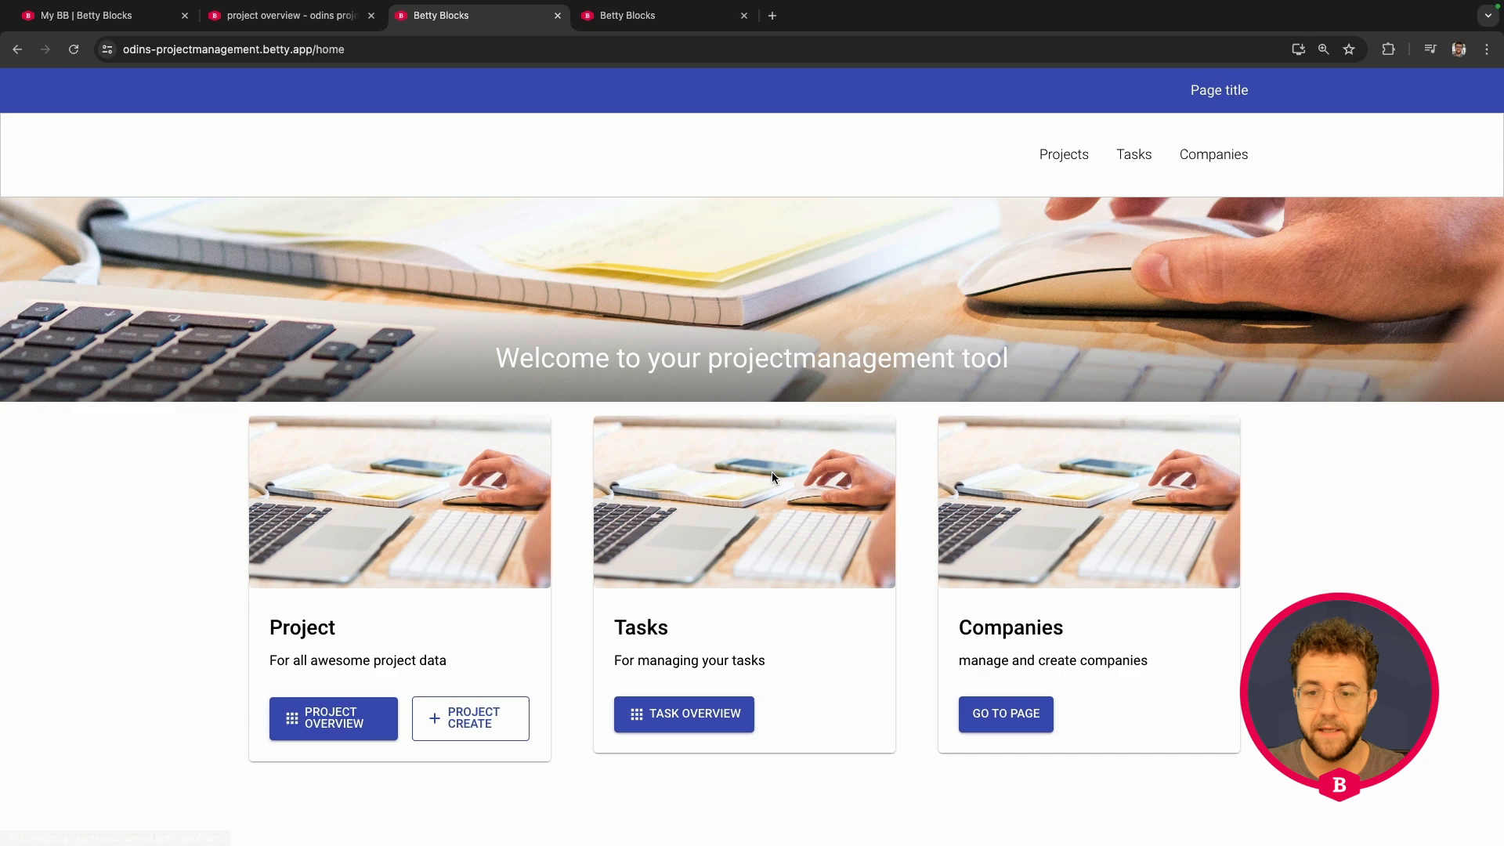
click(427, 735)
Step: Enter the title 'Lets test a dynamic display' and description 'dynamic display test'
click(347, 475)
text(Lets tes)
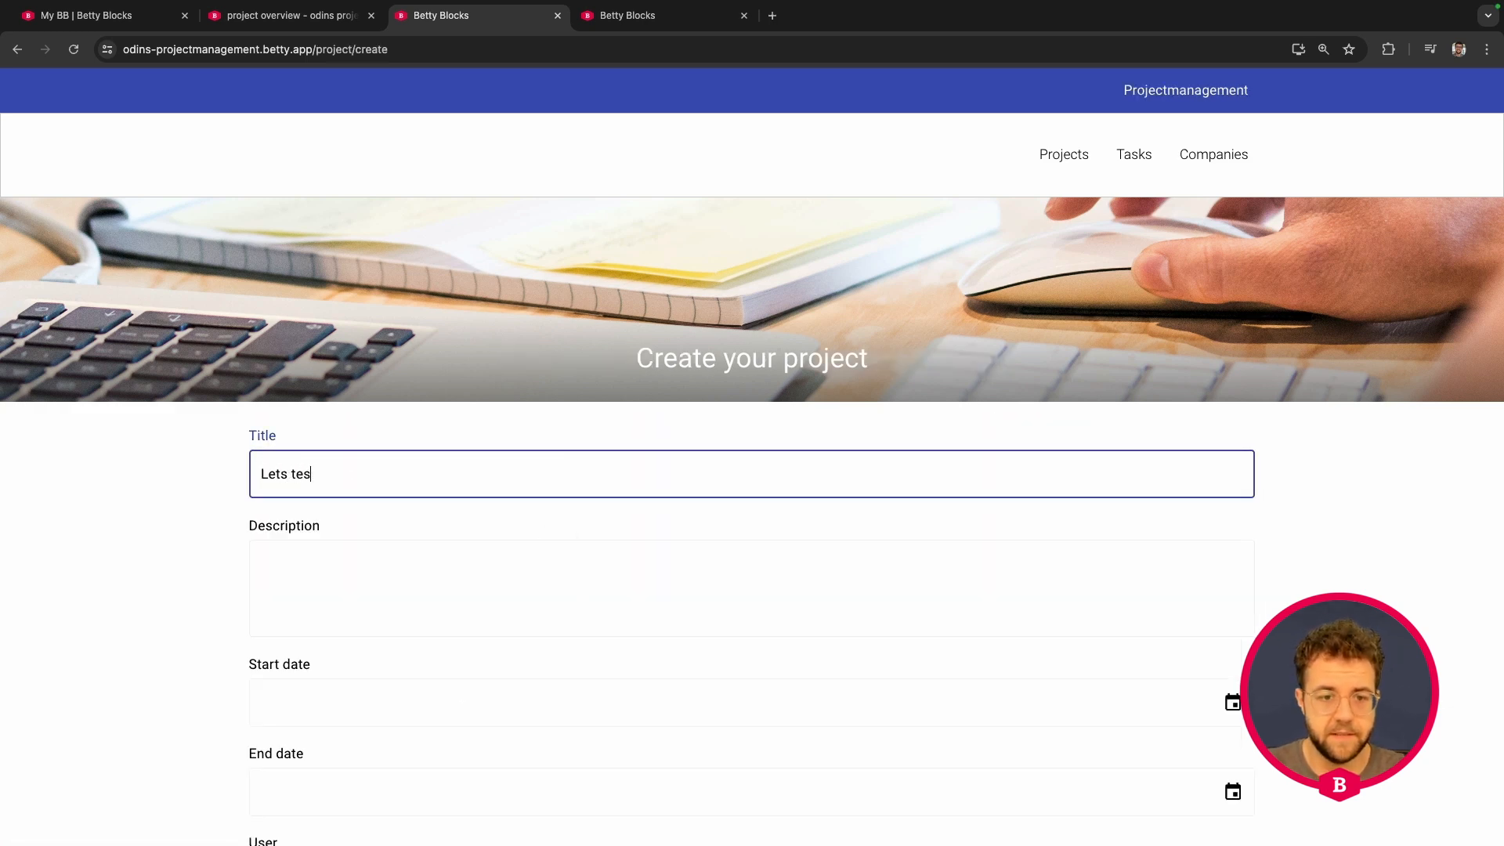
text(t a dynamic )
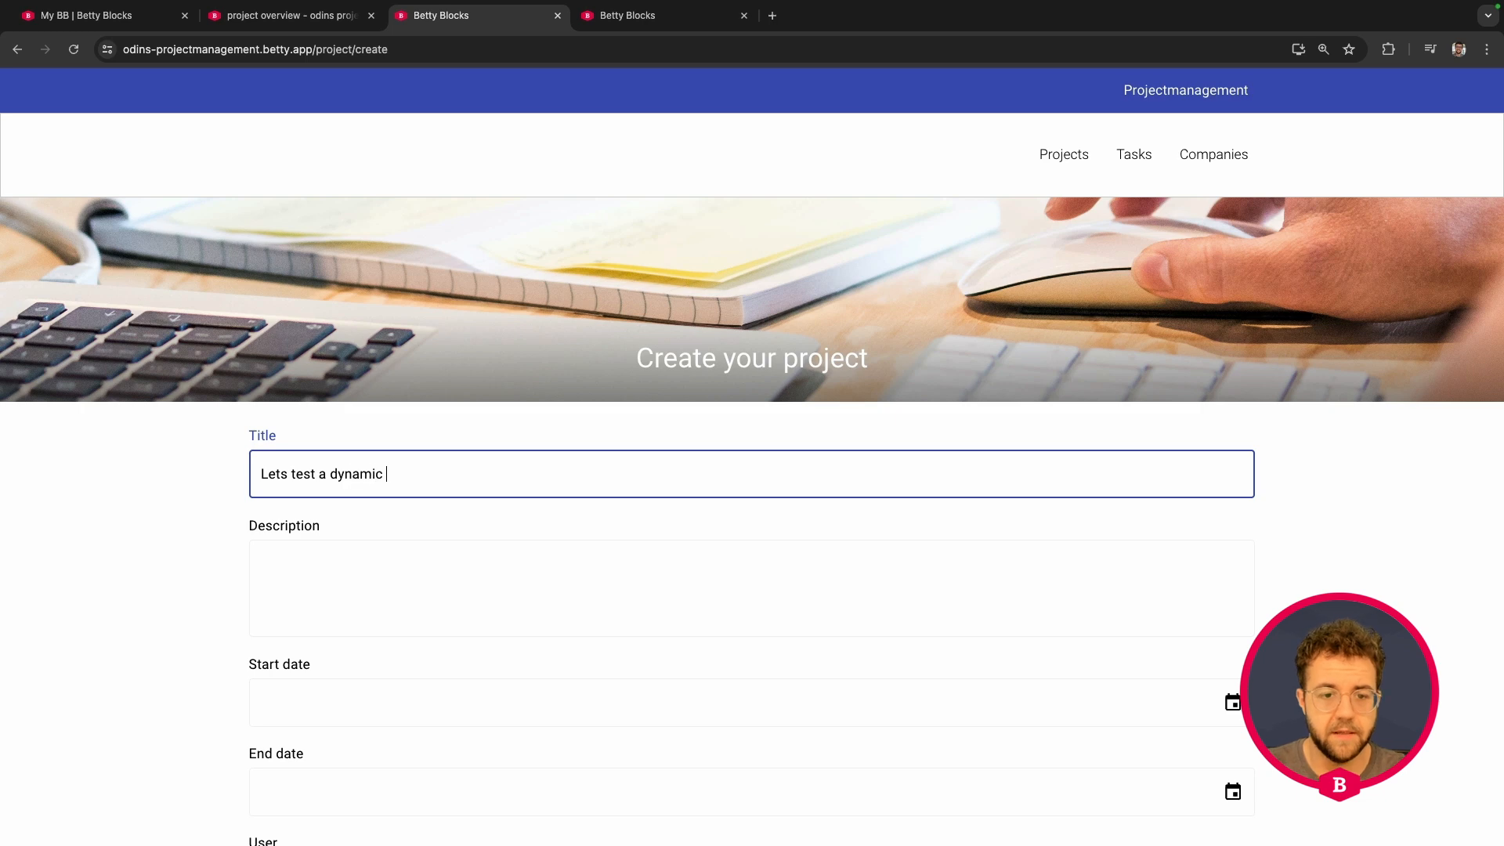
text(display)
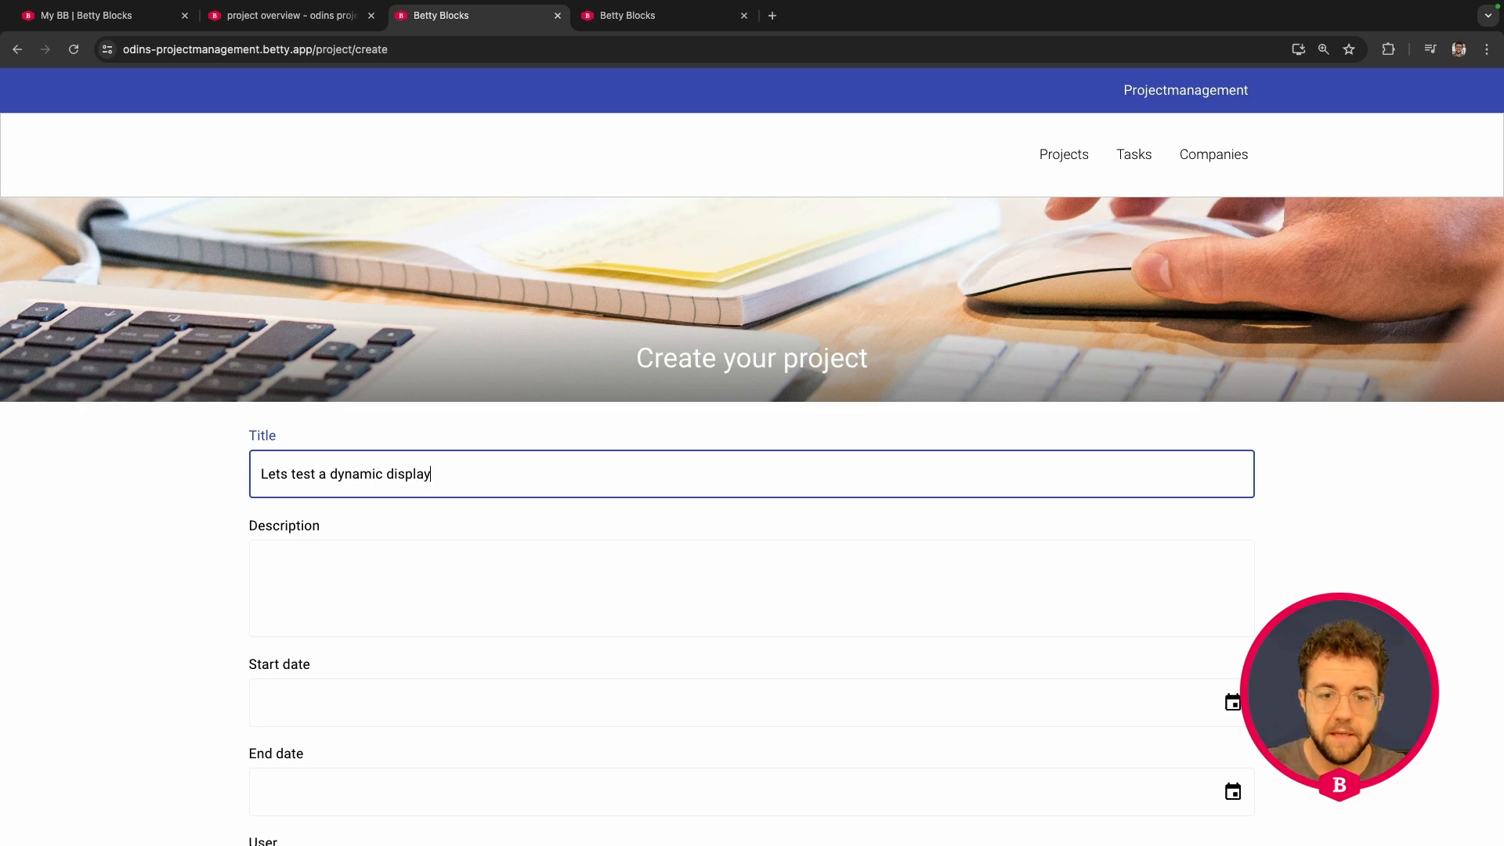
click(470, 598)
text(dynami)
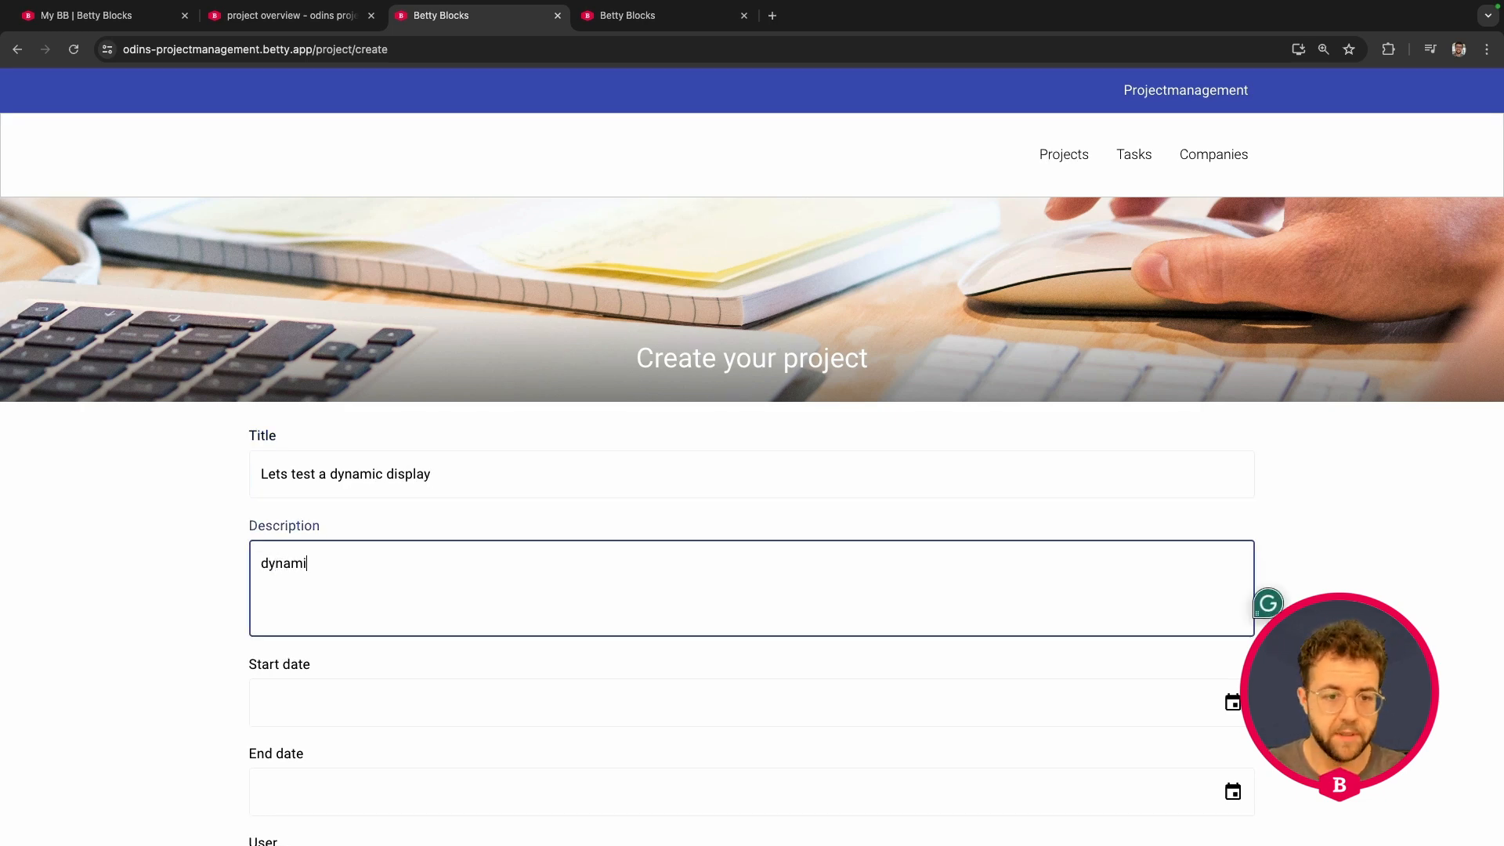
text(c display test)
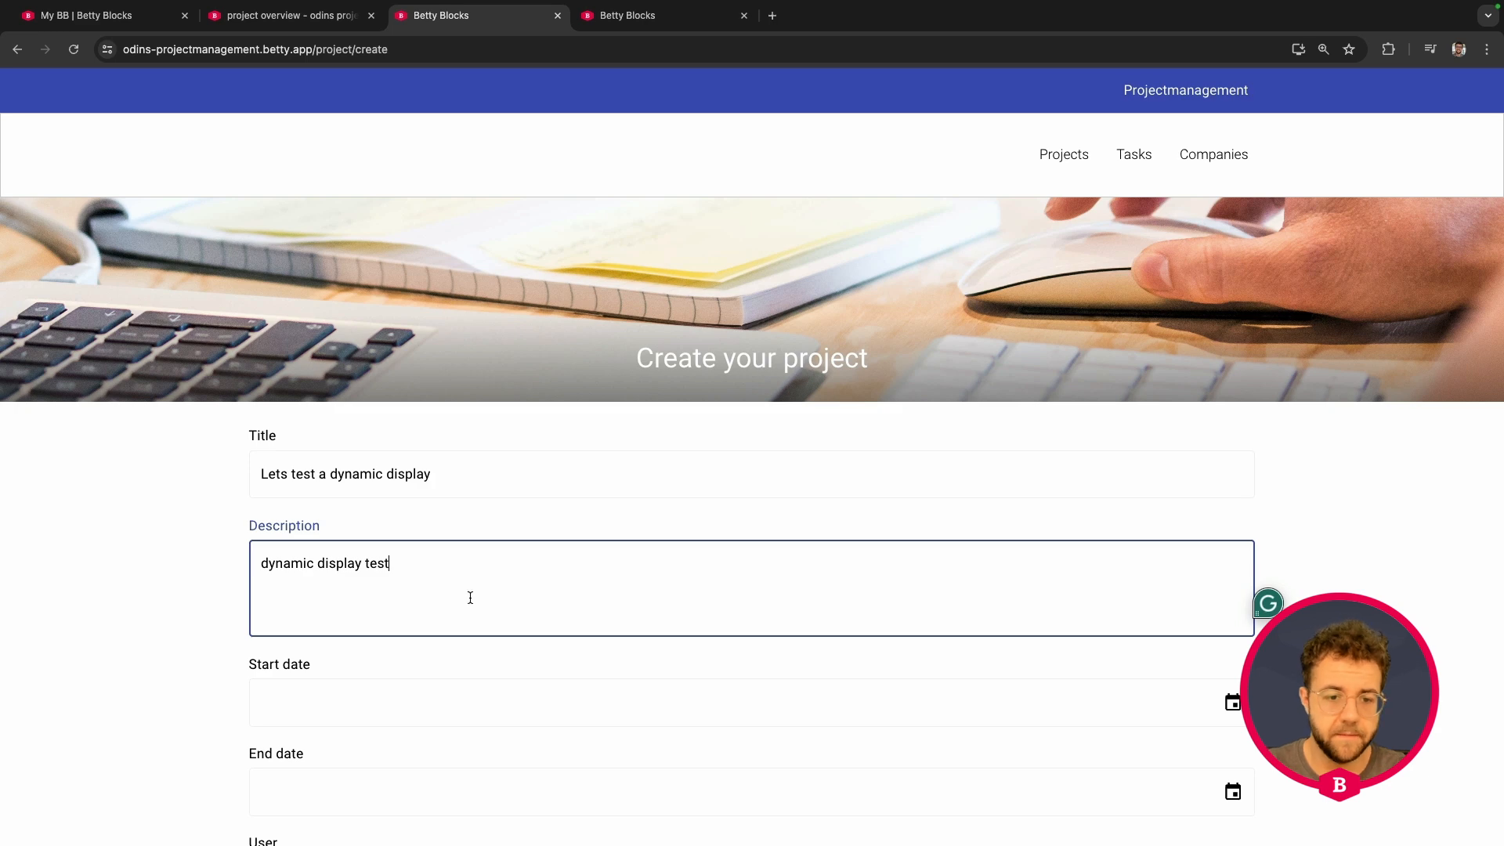
Step: Set the start date to 18 July 2024, assign the user, and submit the project
scroll(1383, 470, down, 3)
click(1232, 511)
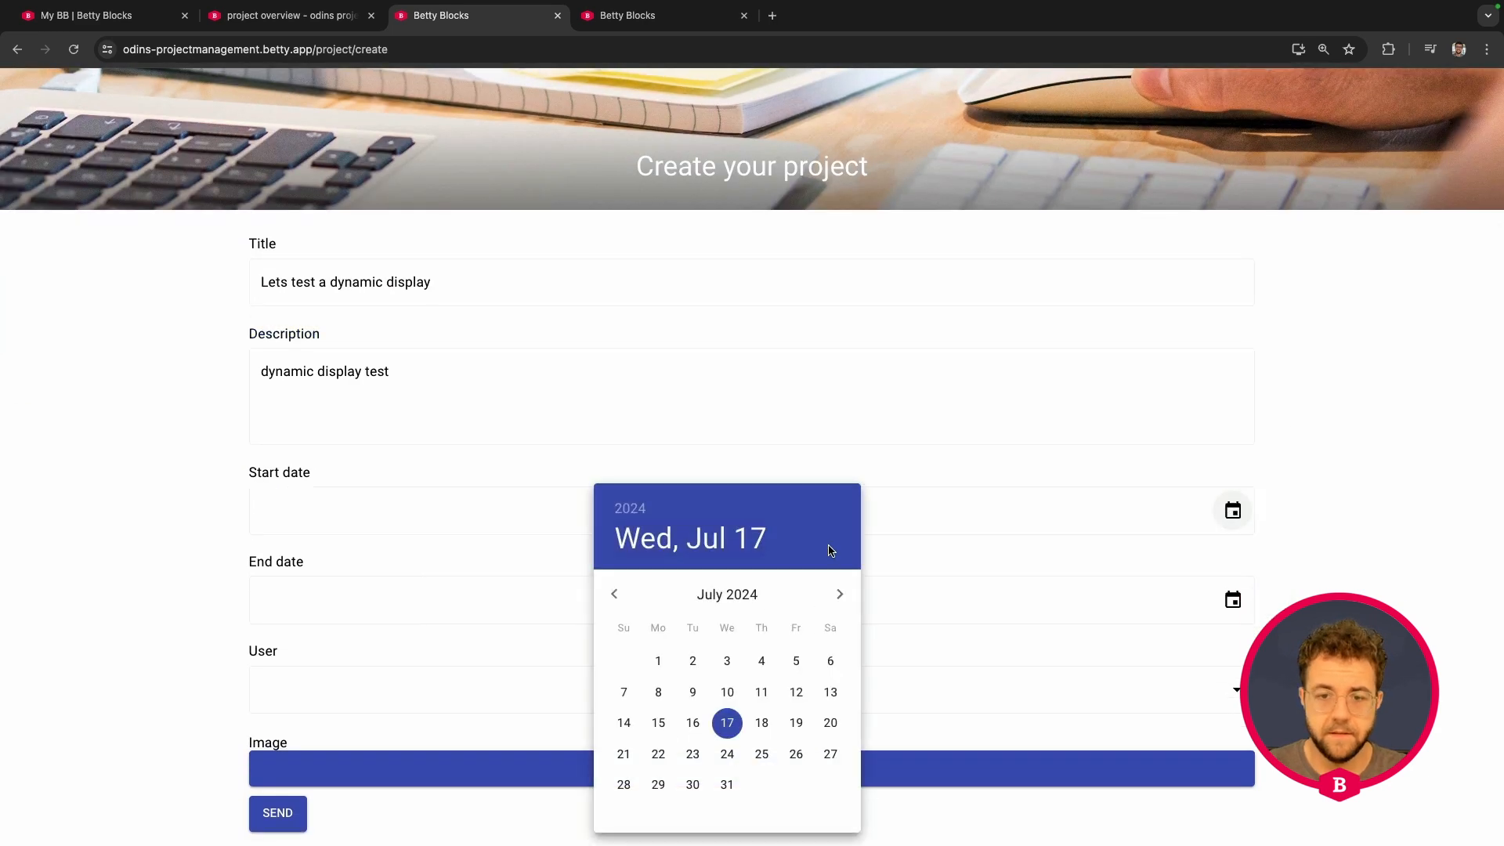
click(764, 722)
click(305, 686)
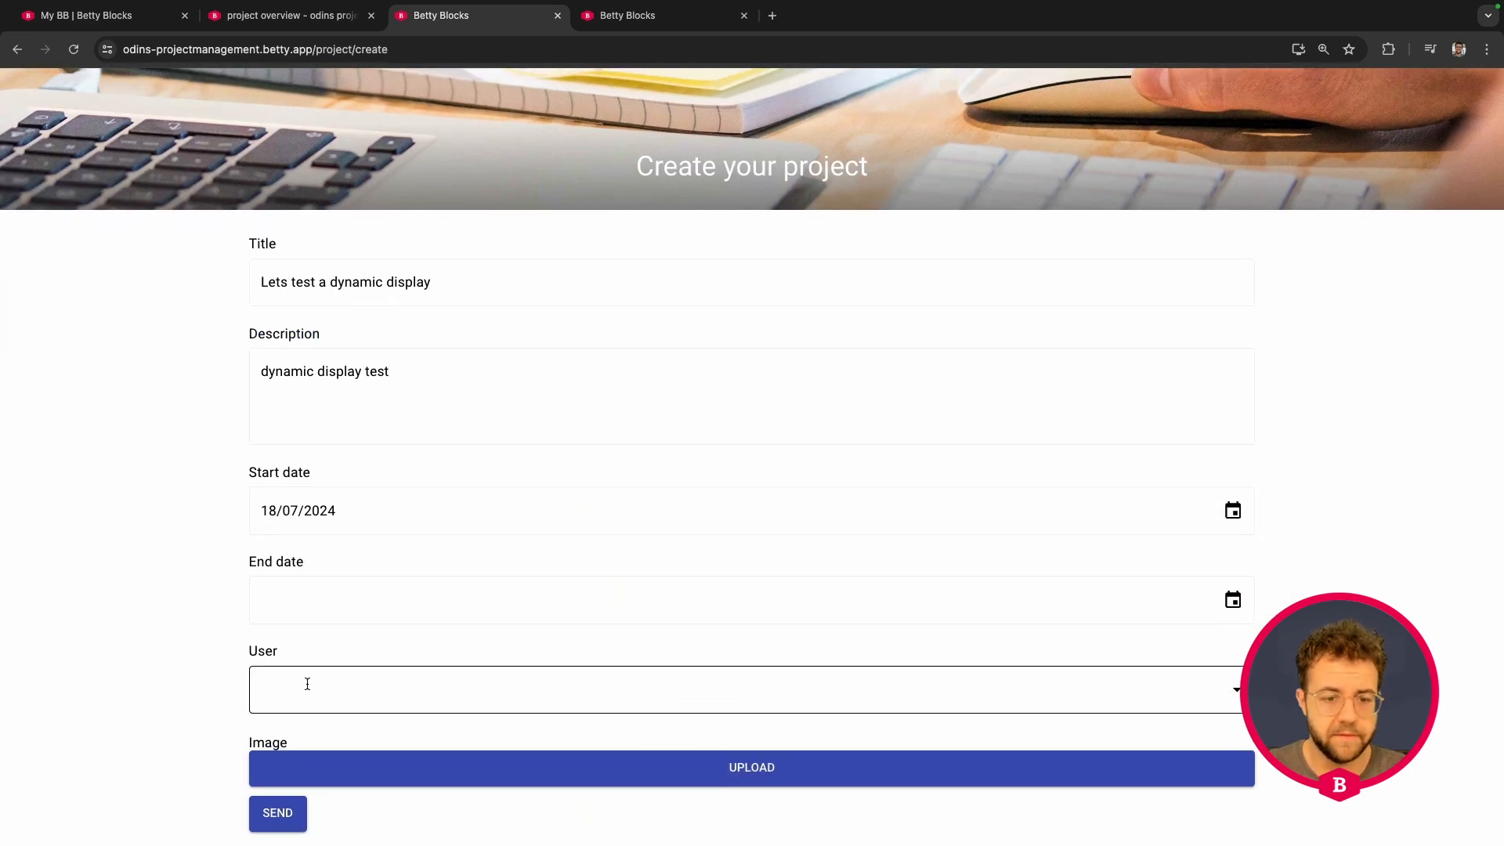
click(310, 736)
click(277, 812)
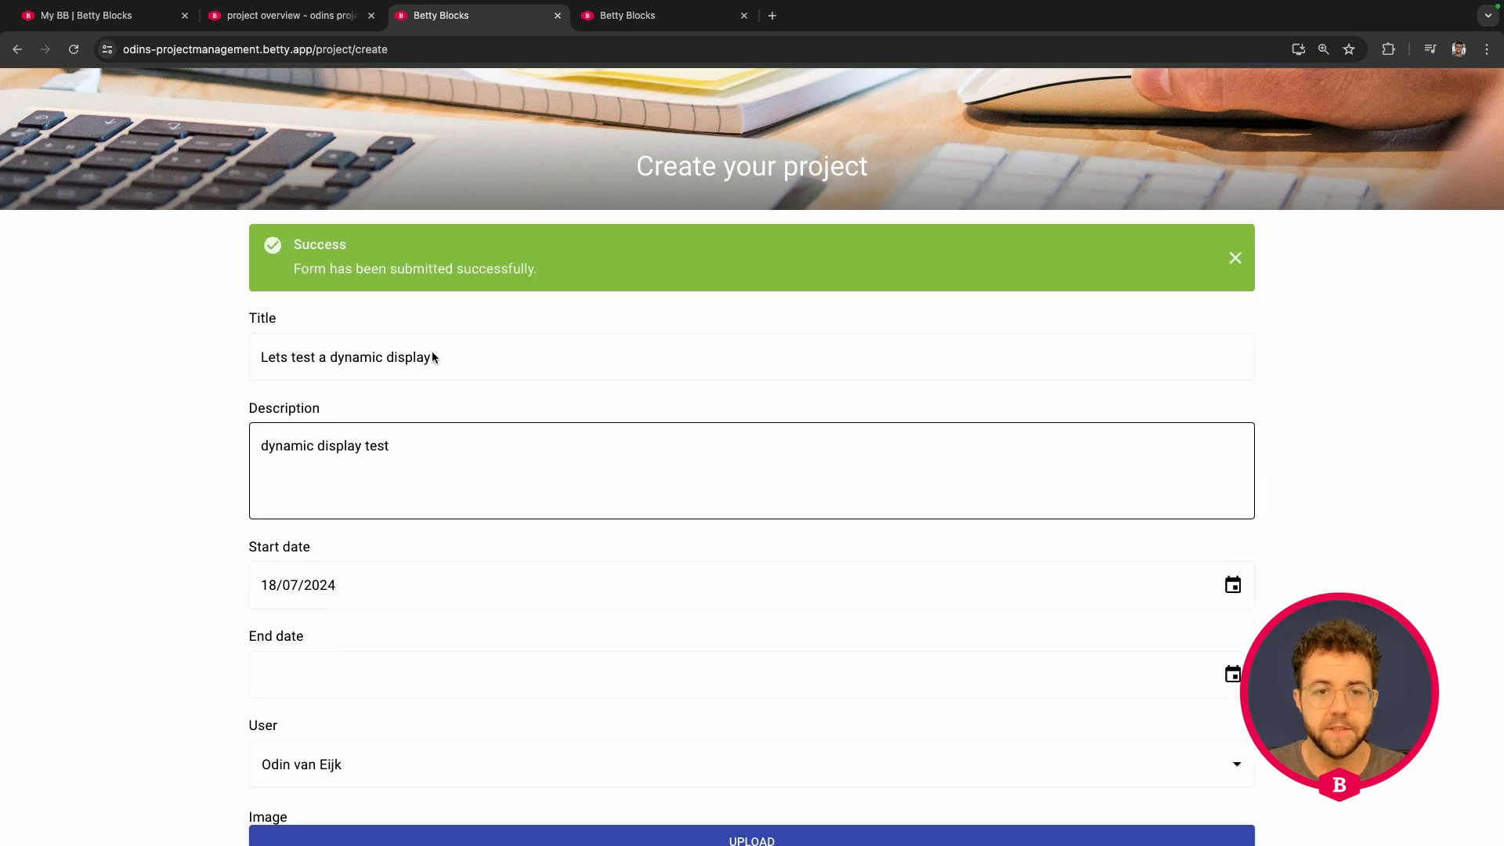
scroll(503, 336, up, 3)
Step: On the Projects overview, start, finish, then delete the 'Lets test a dynamic display' project
click(1057, 156)
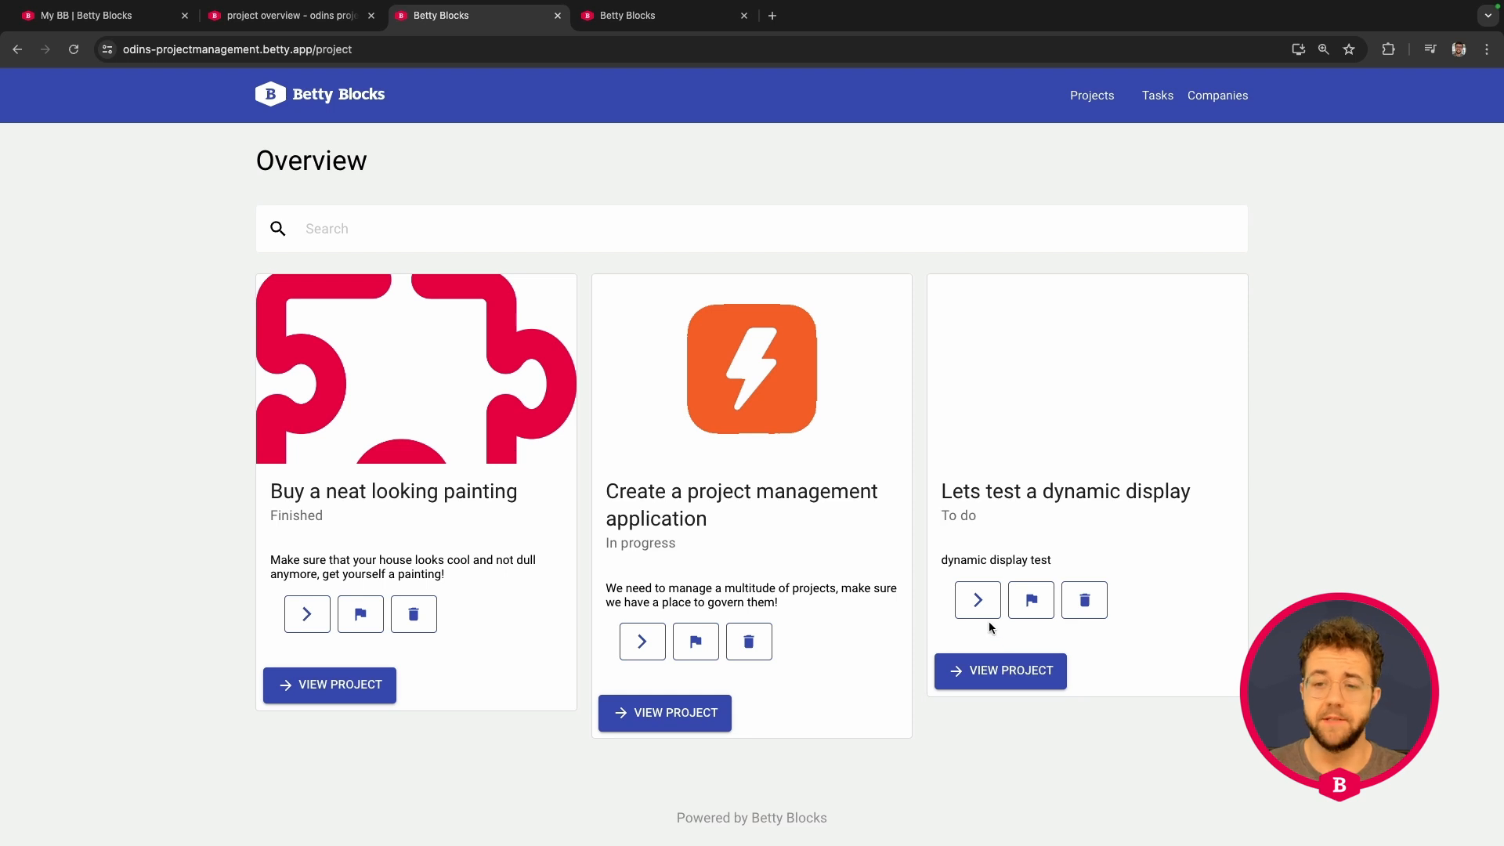
click(979, 603)
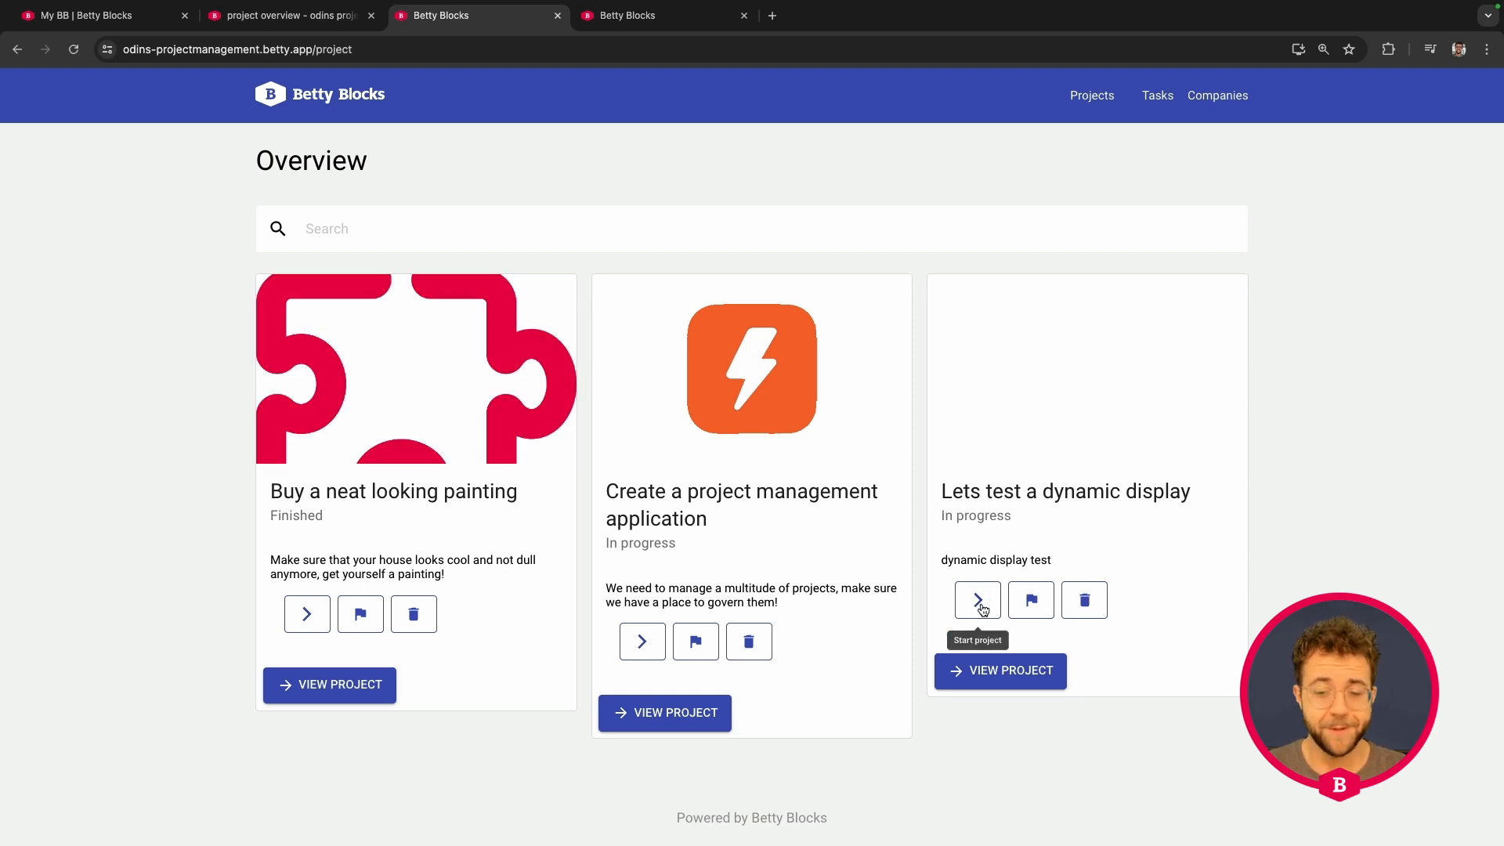
click(1019, 607)
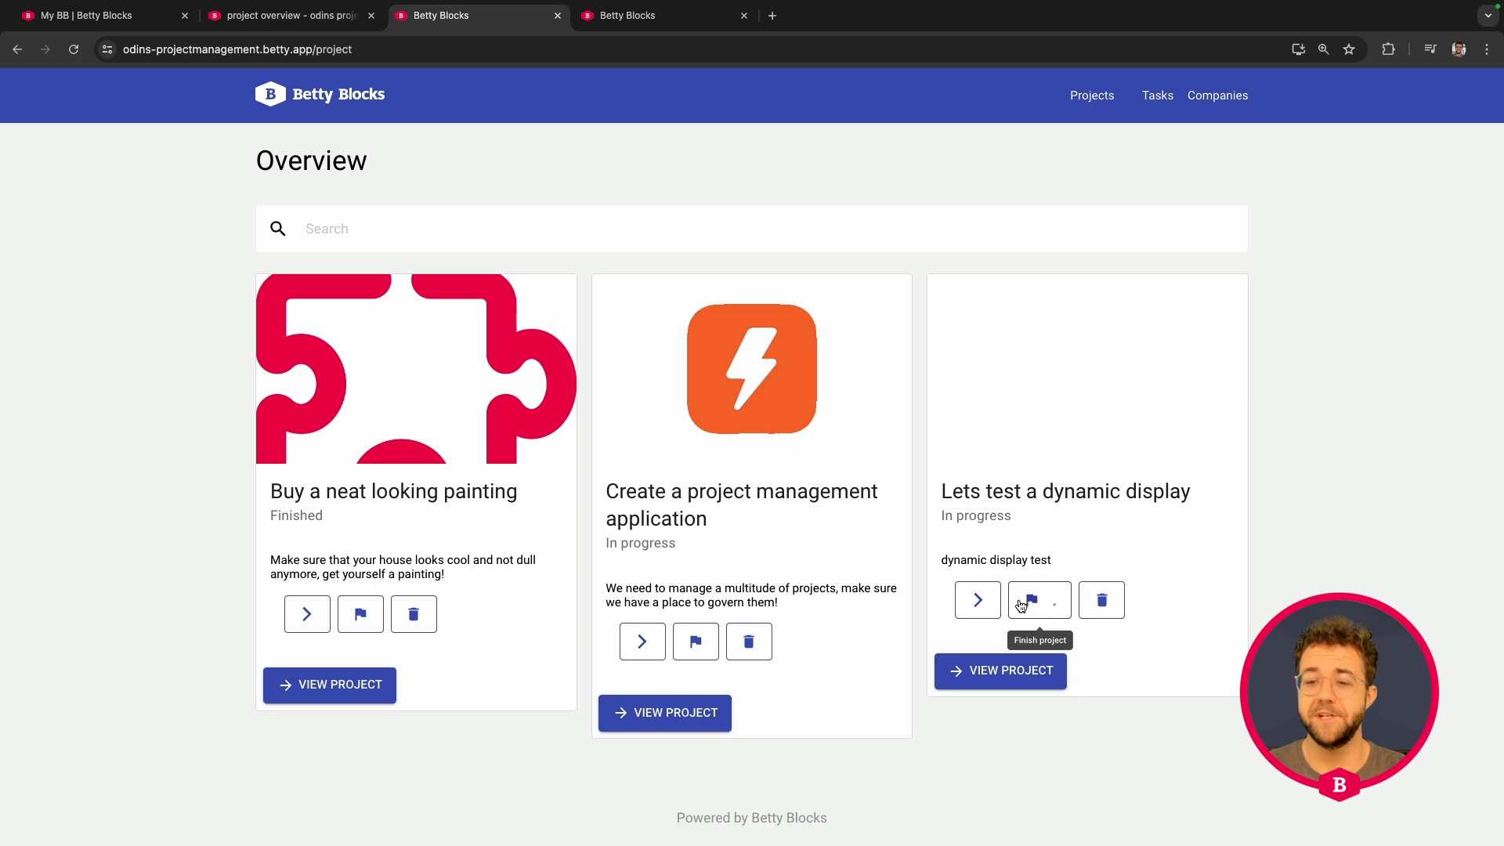
click(1084, 600)
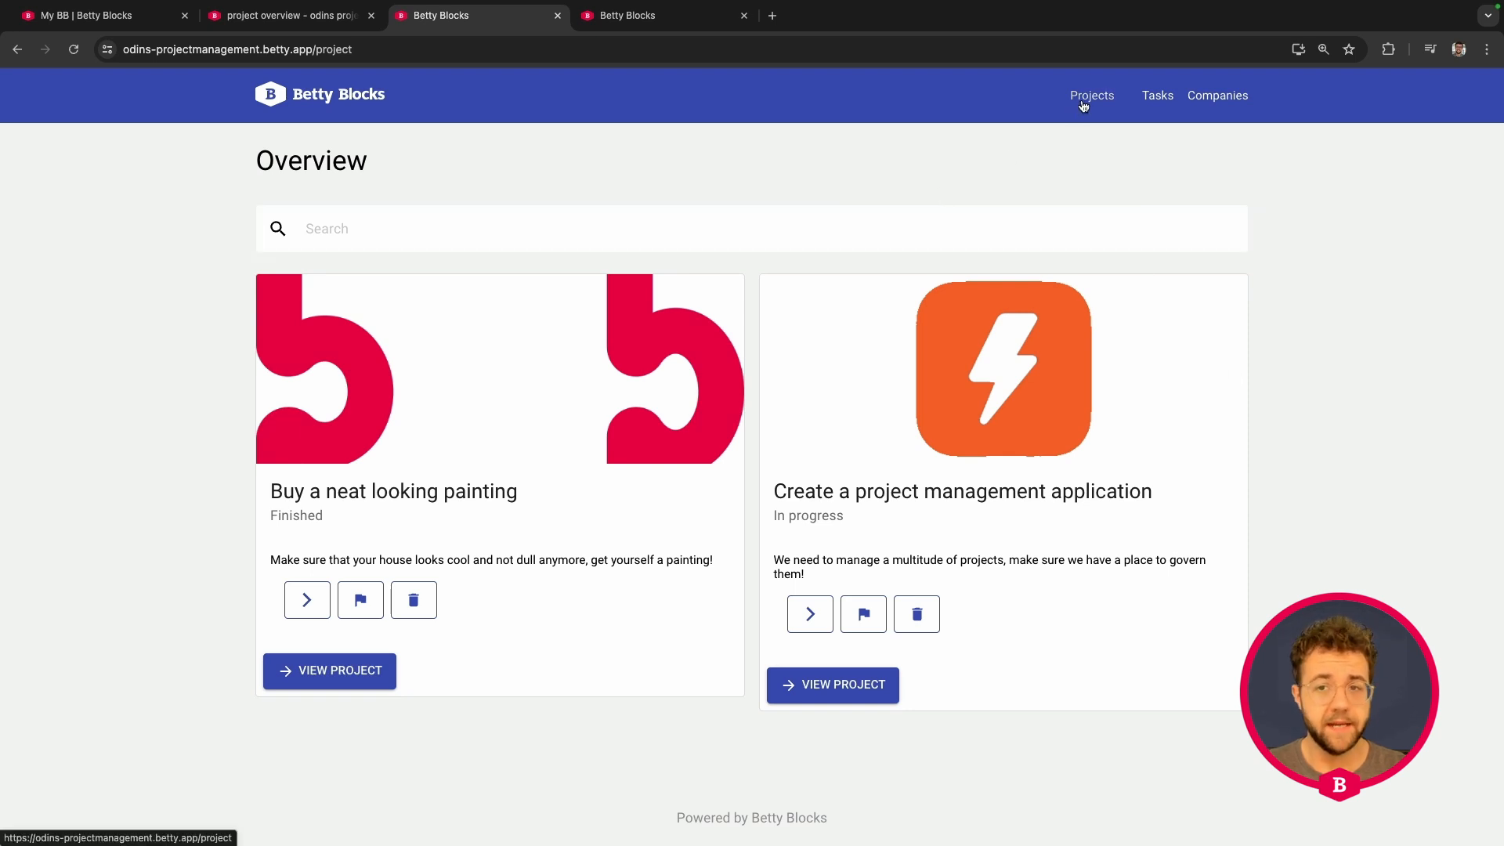
click(285, 96)
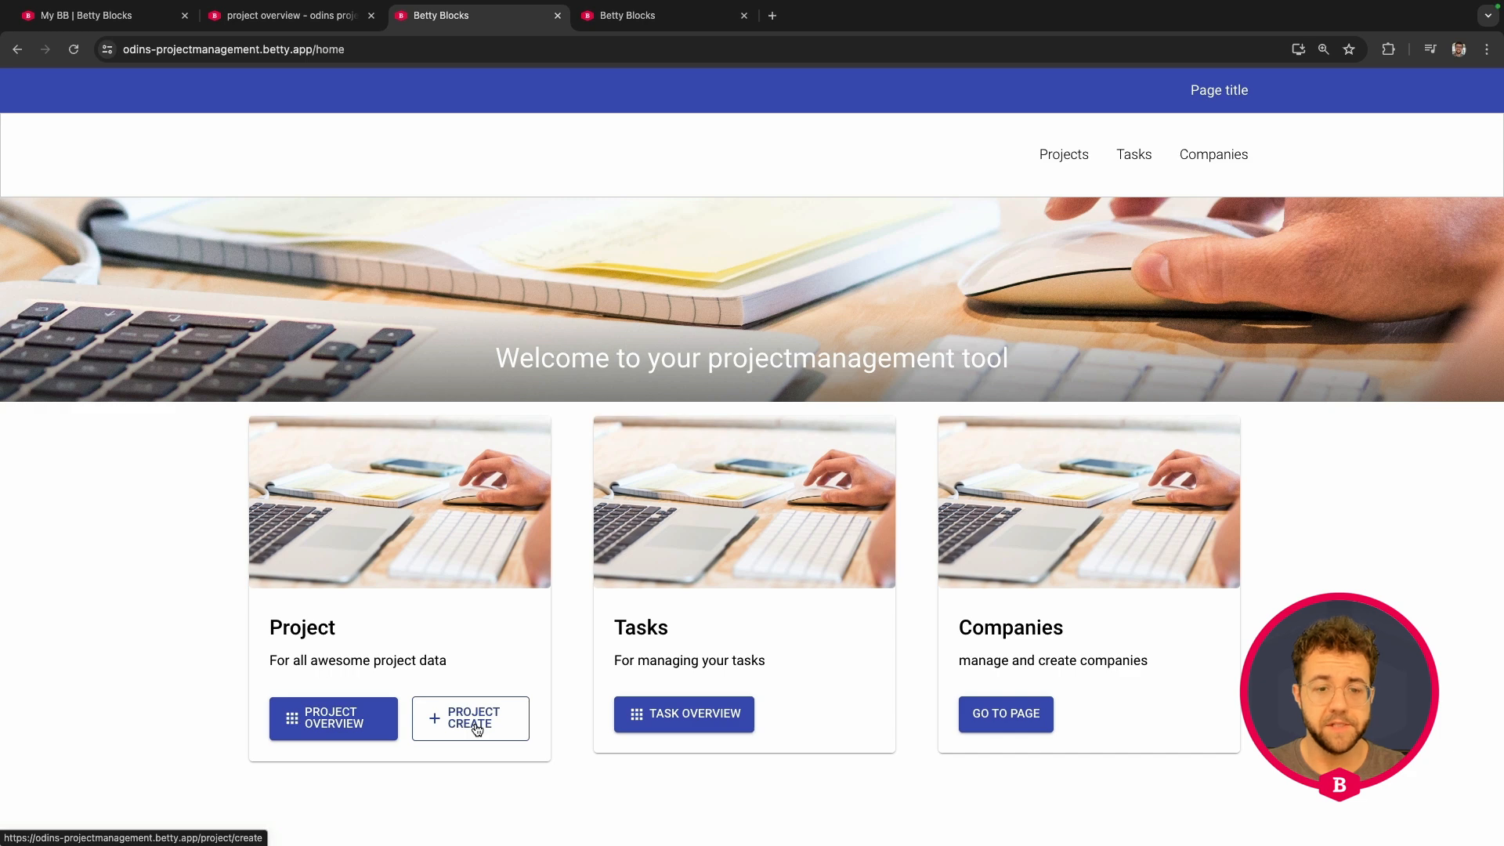
click(345, 724)
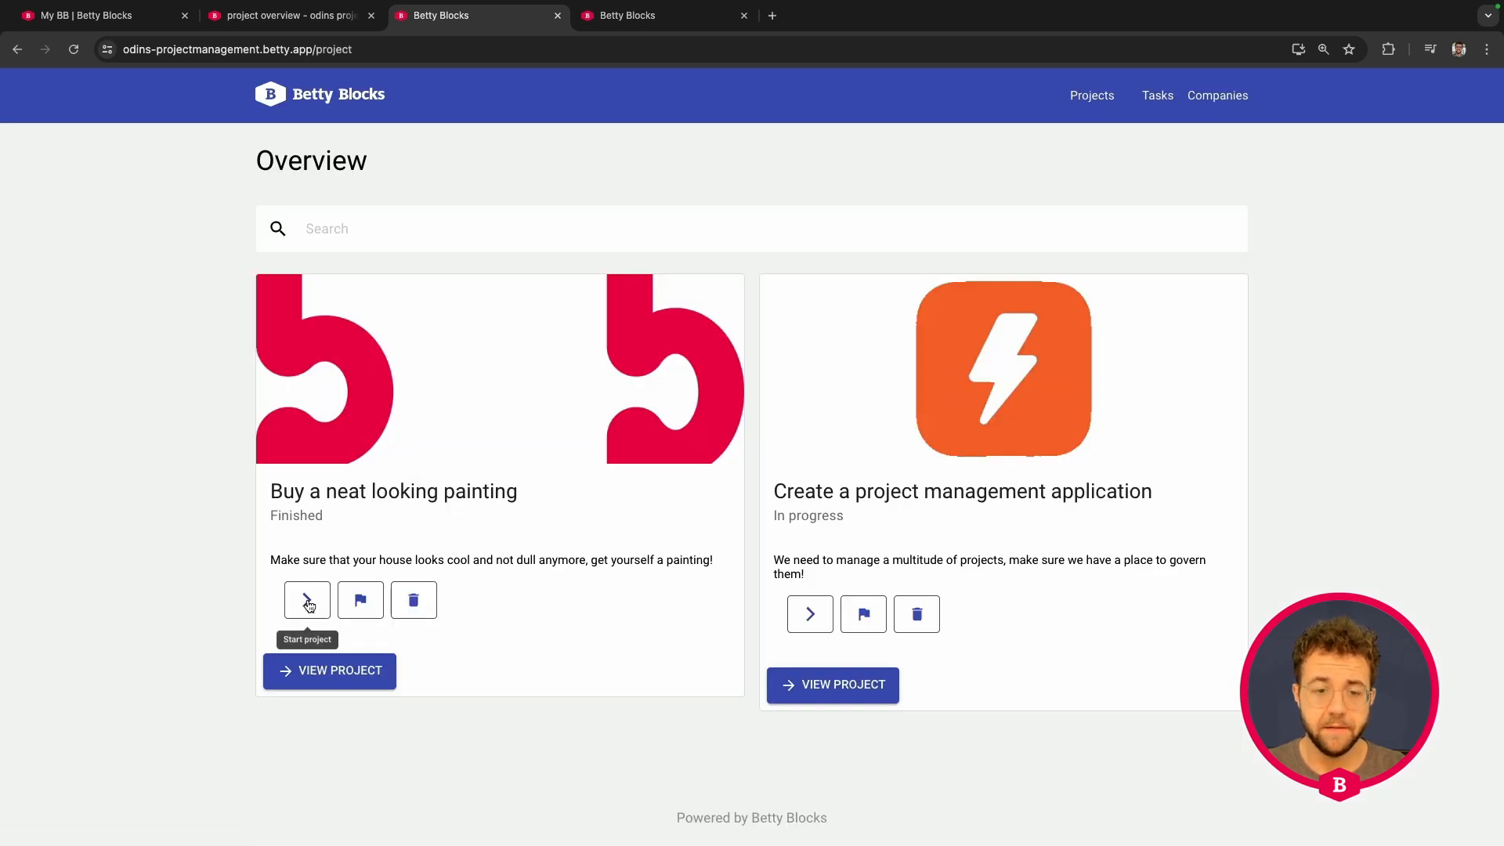
click(330, 675)
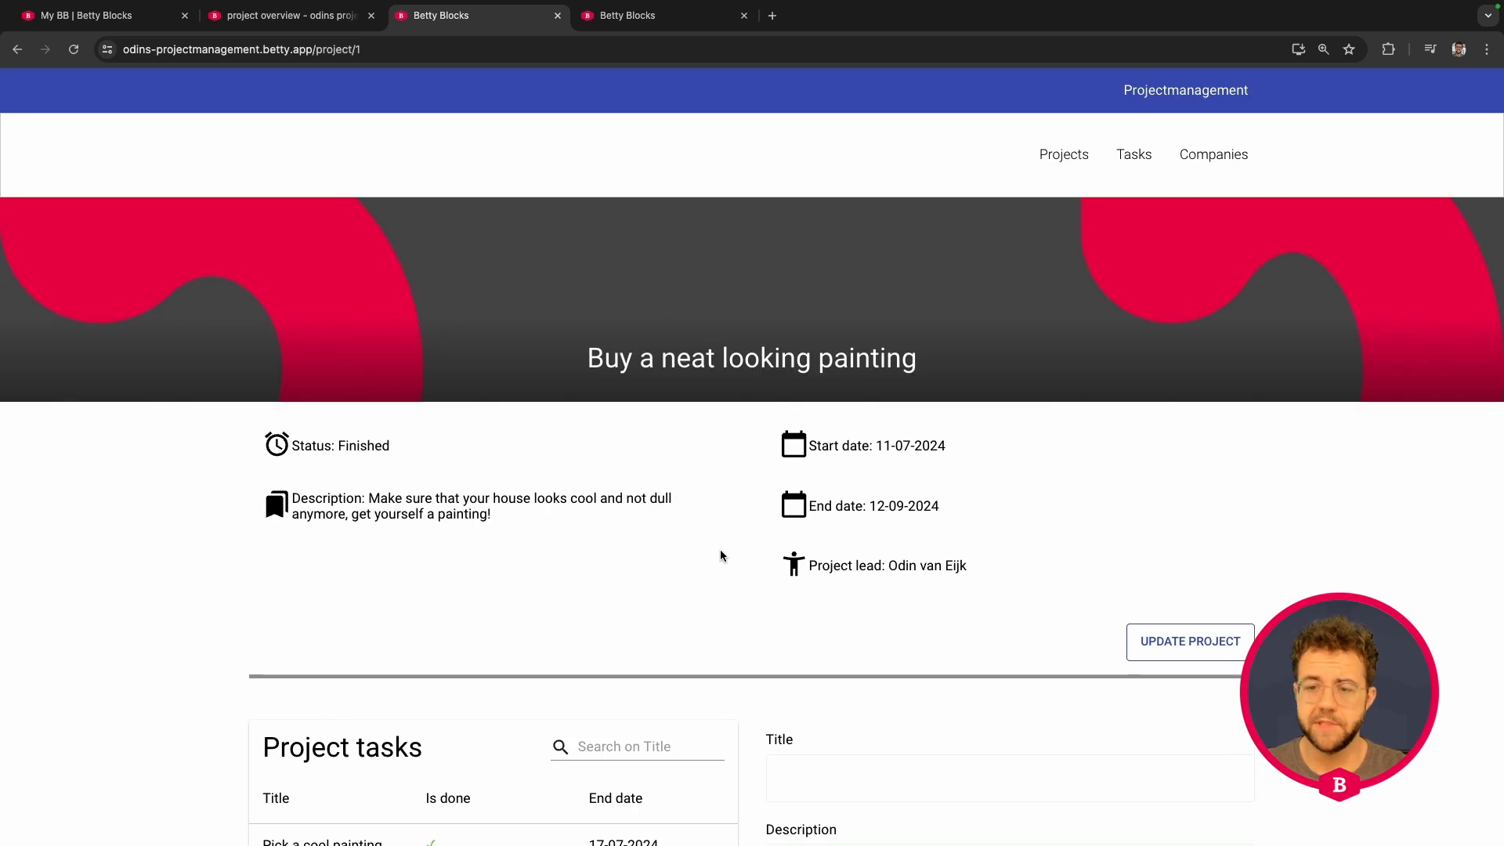
click(1189, 644)
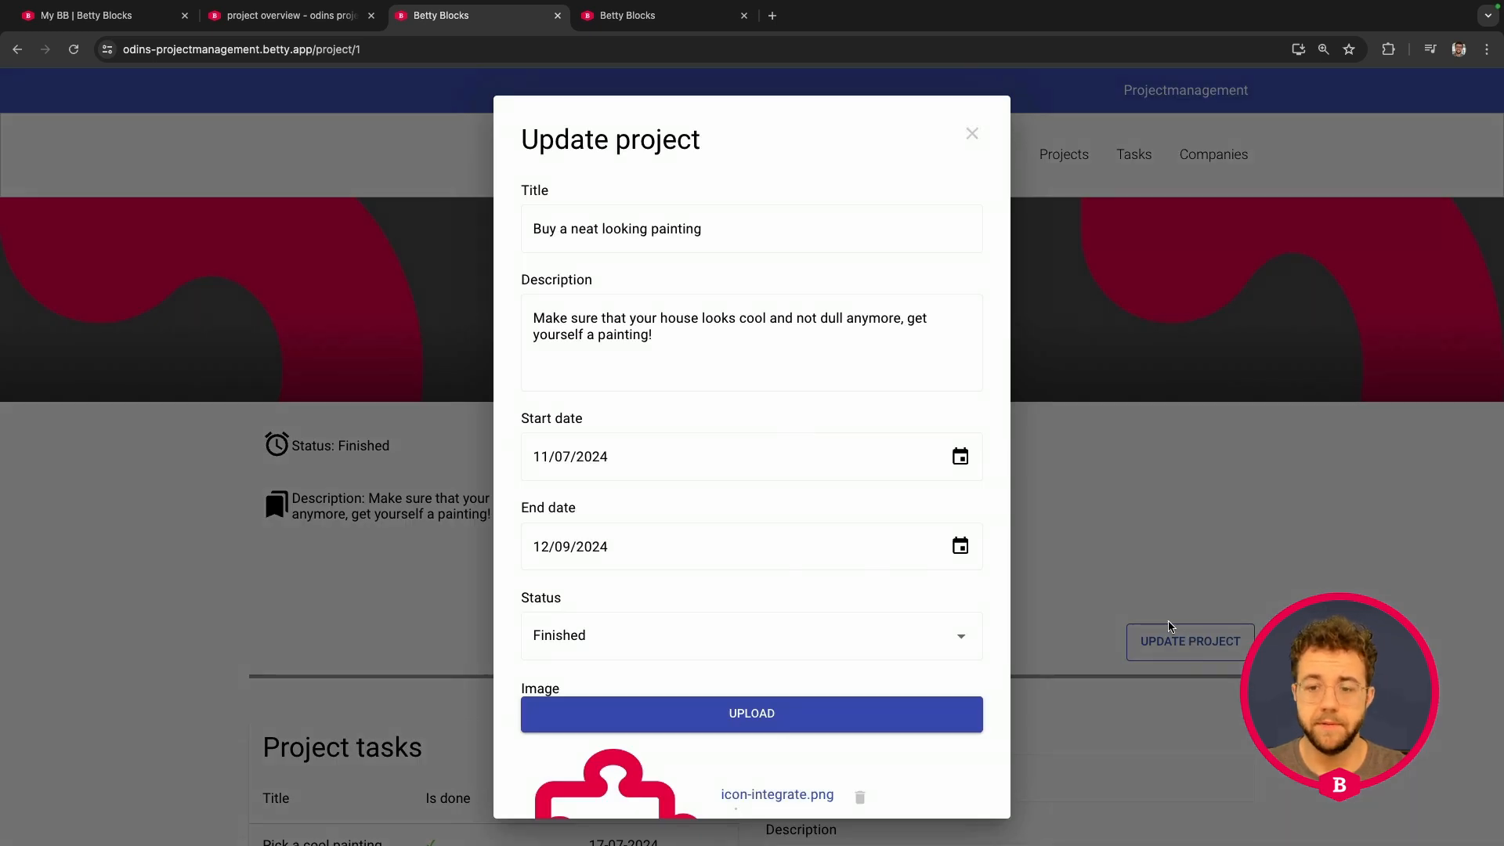
click(1172, 625)
click(1076, 160)
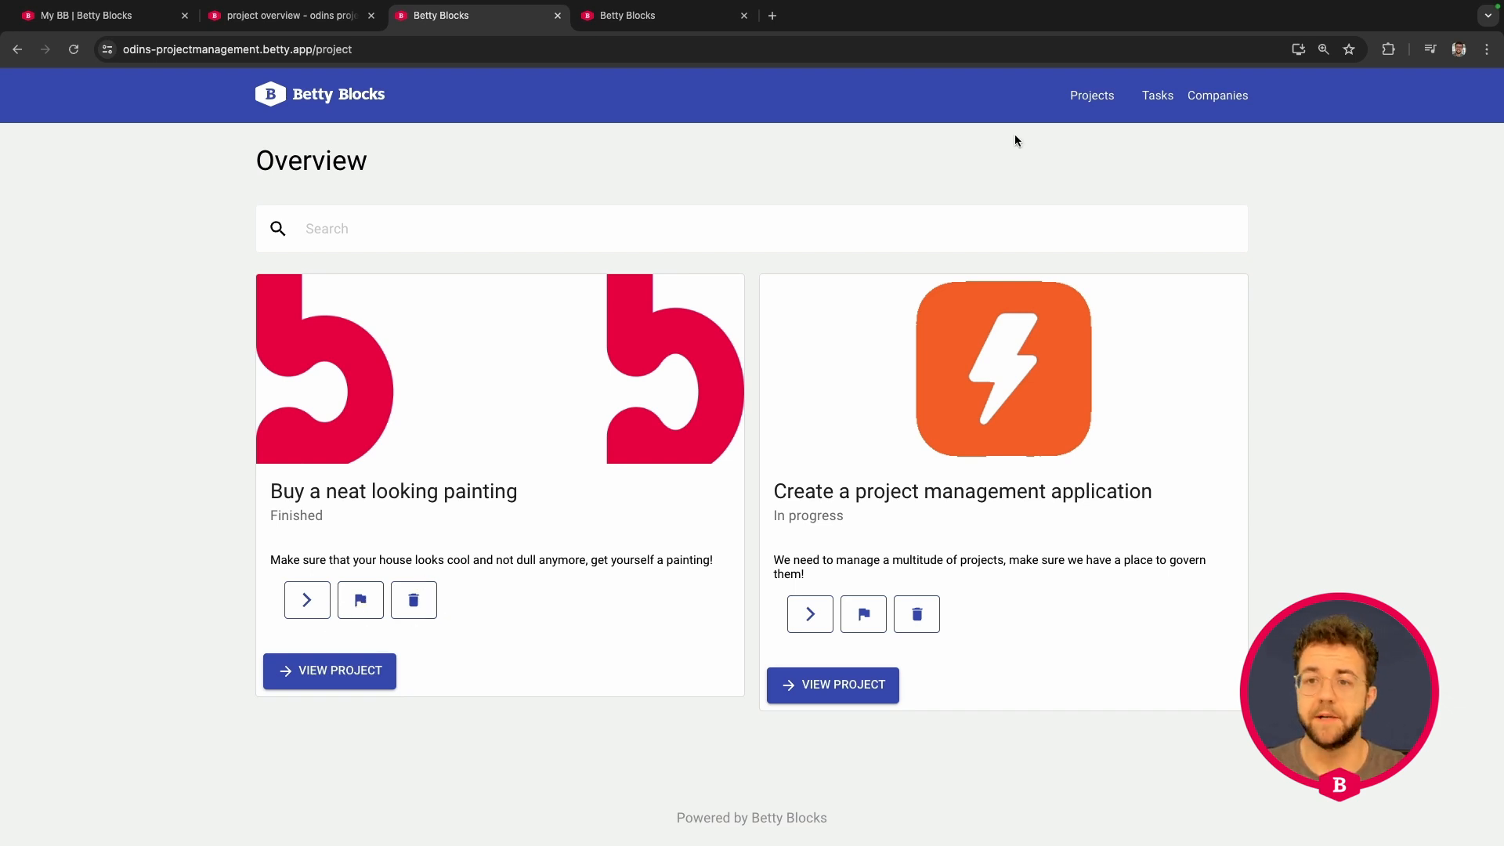
Step: Open Project Overview from the home page and restart 'Buy a neat looking painting'
click(326, 103)
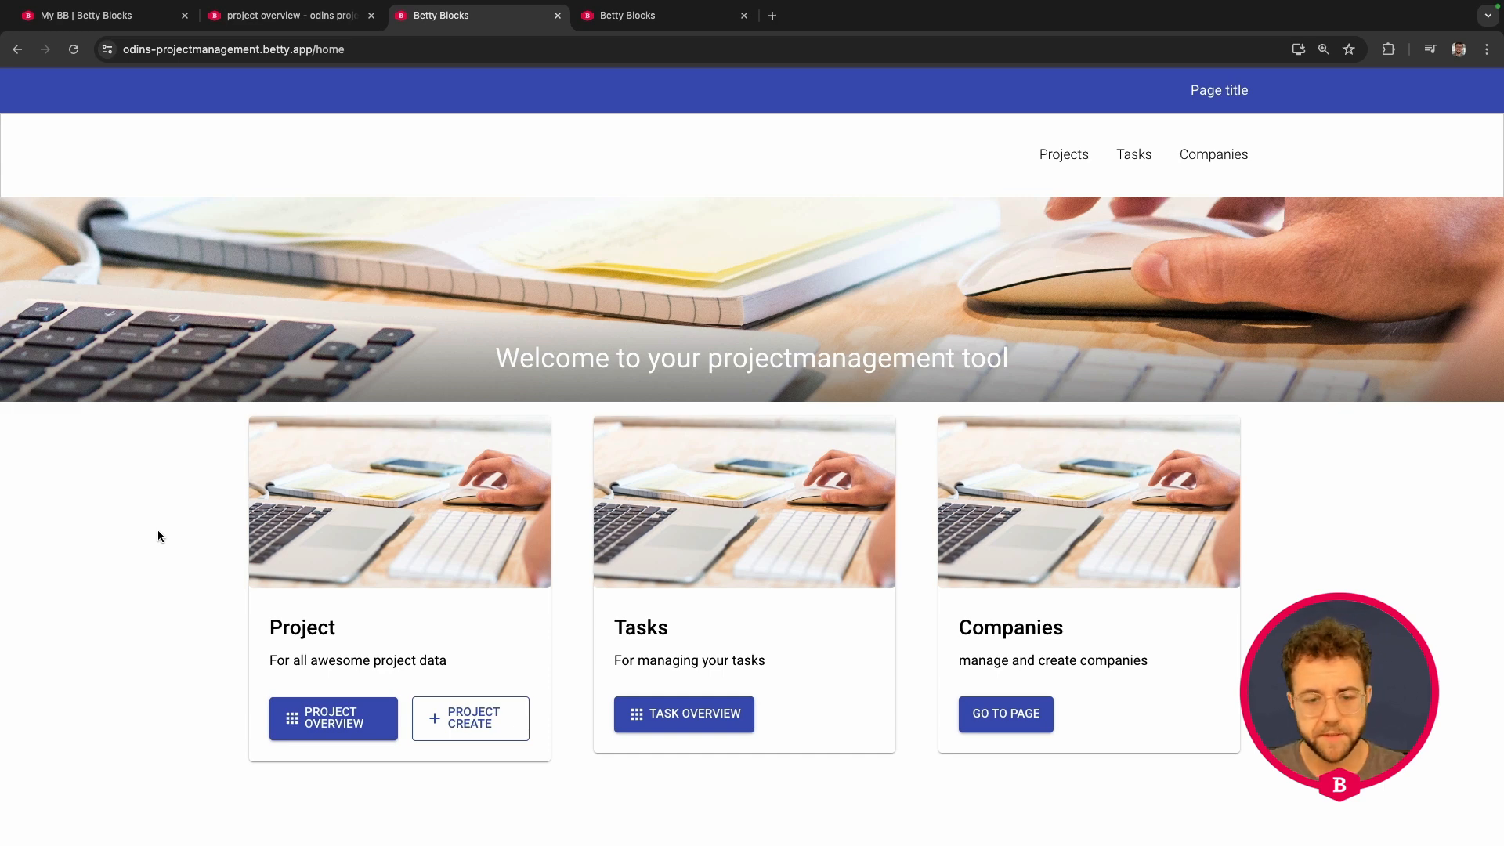
click(335, 721)
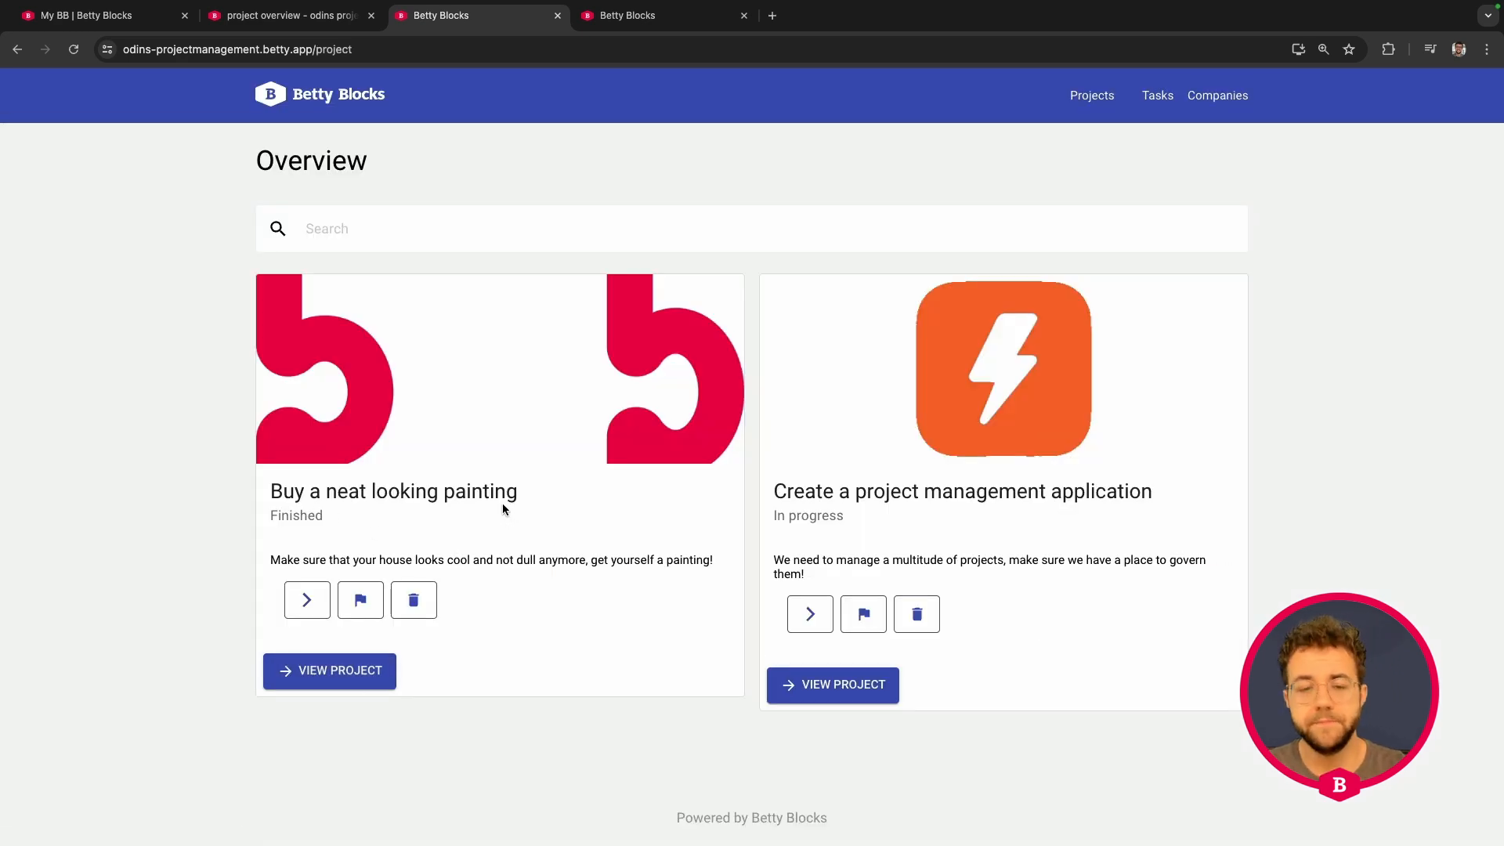
click(307, 601)
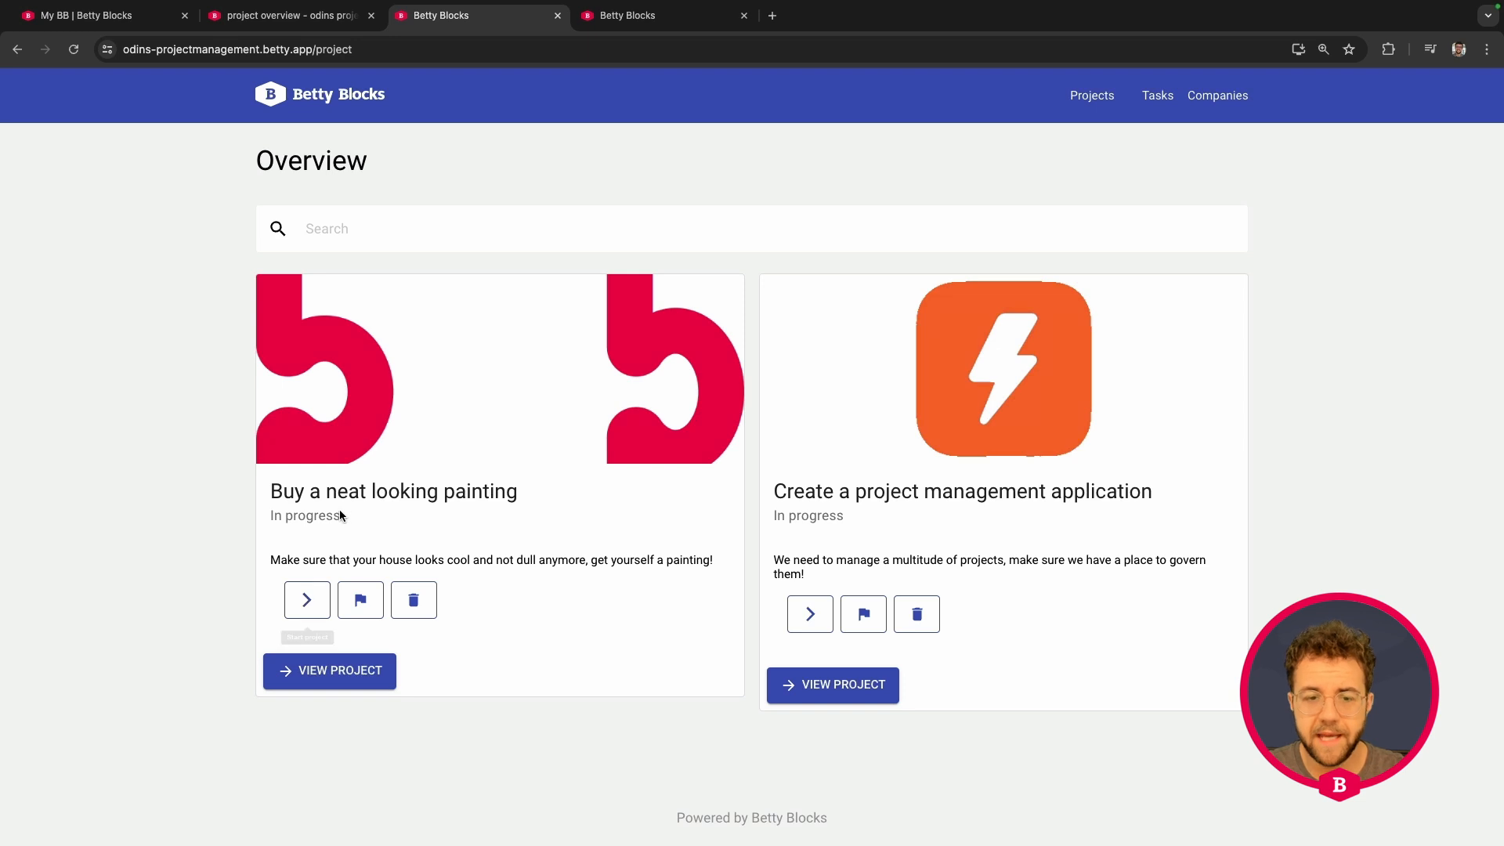